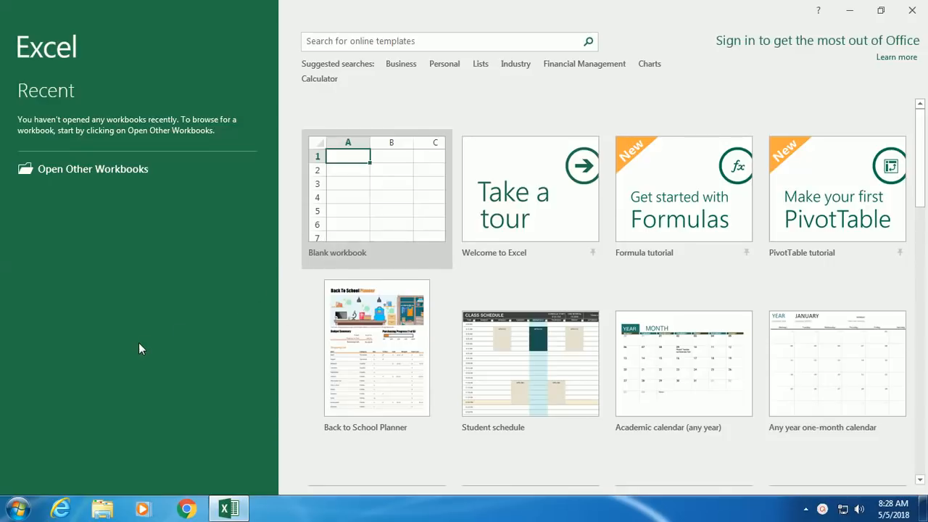
- Open a blank workbook, Book1, from the Excel start screen
{"action": "left_click", "coordinate": [341, 224]}
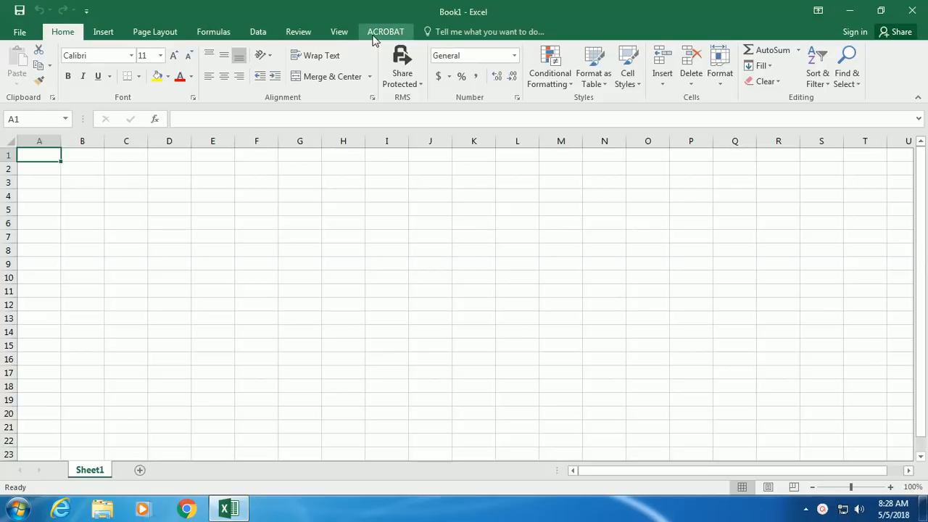
- Show Book1's File Info page and close the Windows colour-scheme warning
{"action": "left_click", "coordinate": [27, 36]}
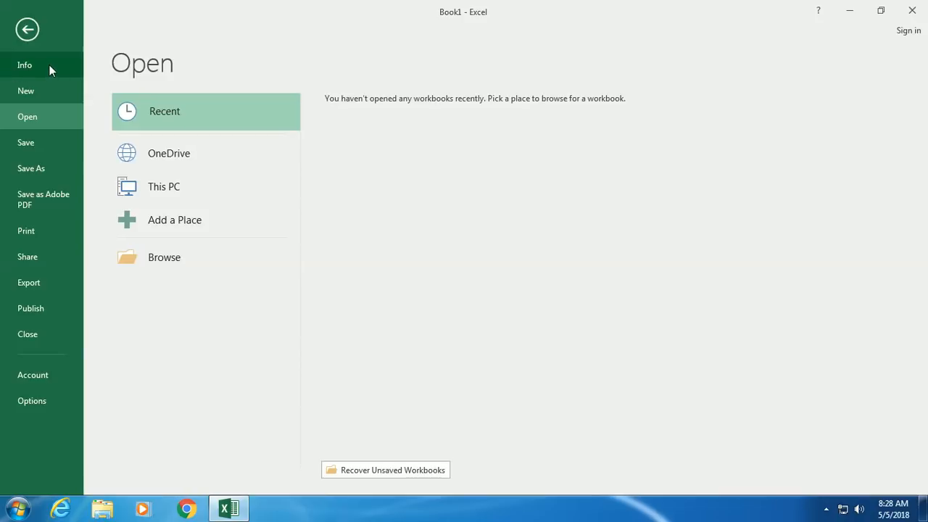
{"action": "left_click", "coordinate": [48, 65]}
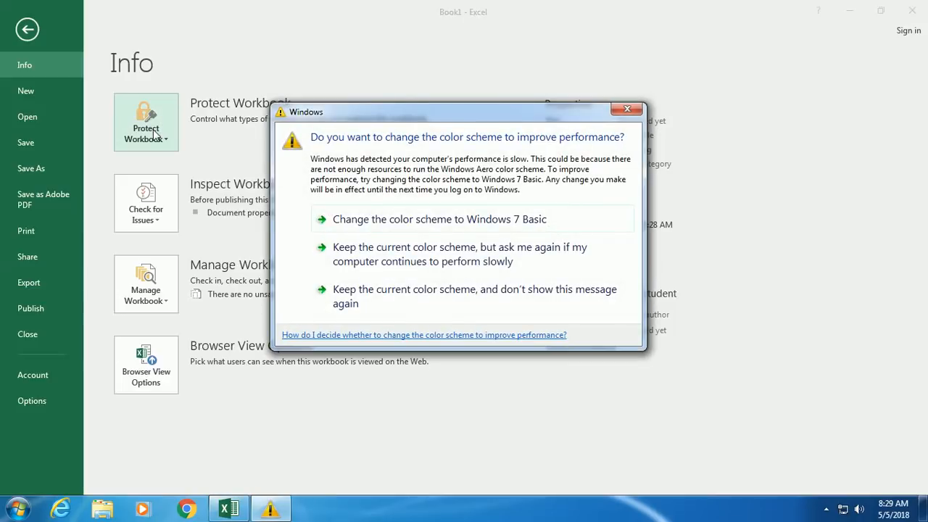
{"action": "left_click", "coordinate": [624, 109]}
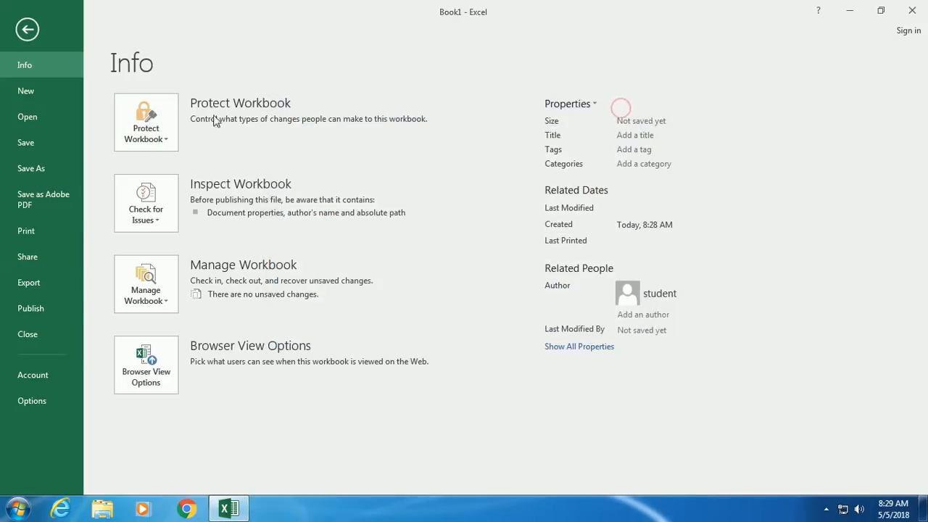
- Encrypt Book1 with an open password, entering the password and confirming it
{"action": "left_click", "coordinate": [145, 128]}
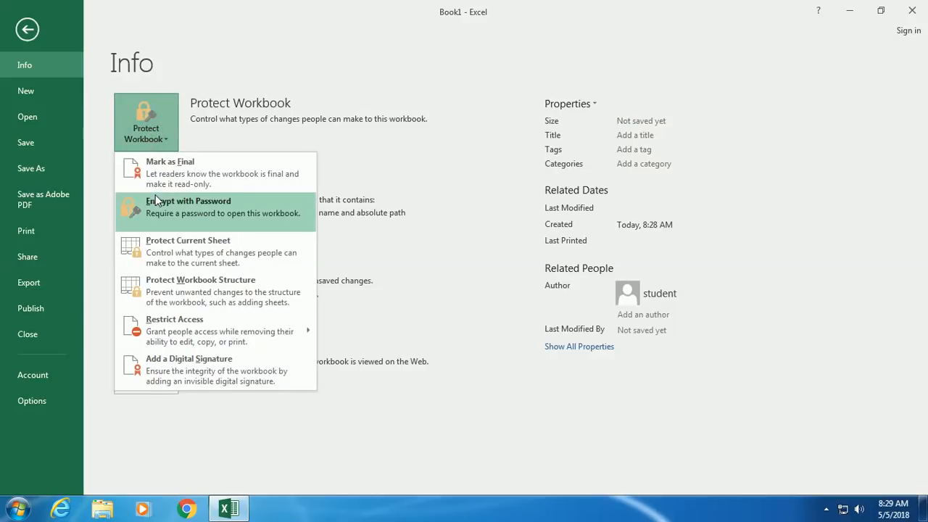
{"action": "left_click", "coordinate": [214, 213]}
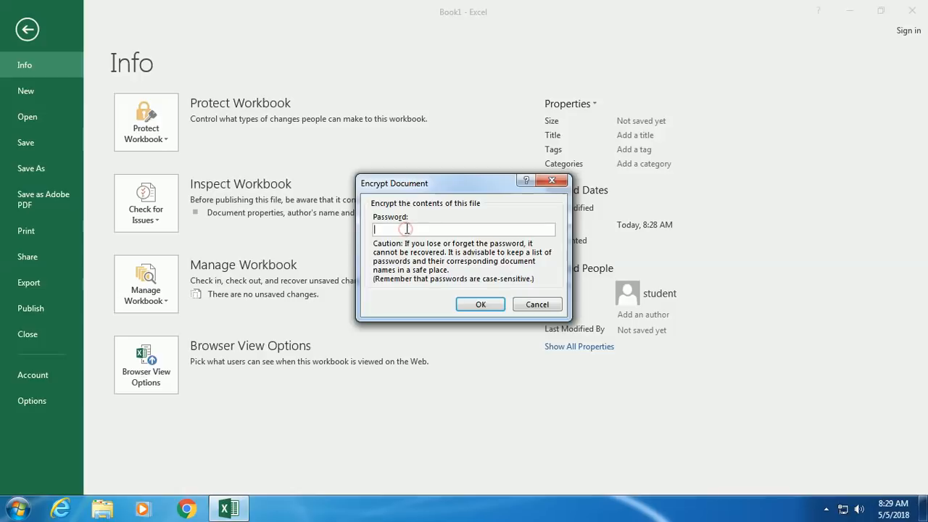
{"action": "type", "text": "123456"}
{"action": "key", "text": "Return"}
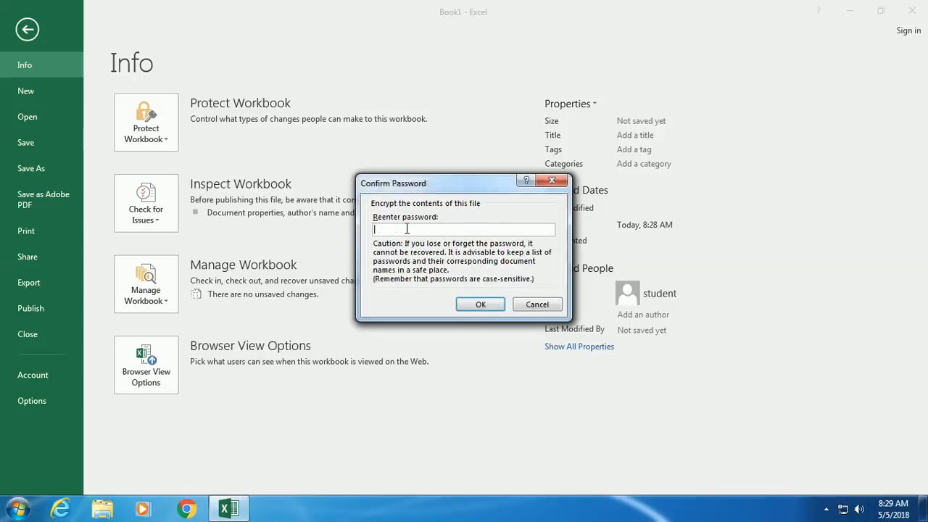
{"action": "type", "text": "123456"}
{"action": "key", "text": "Return"}
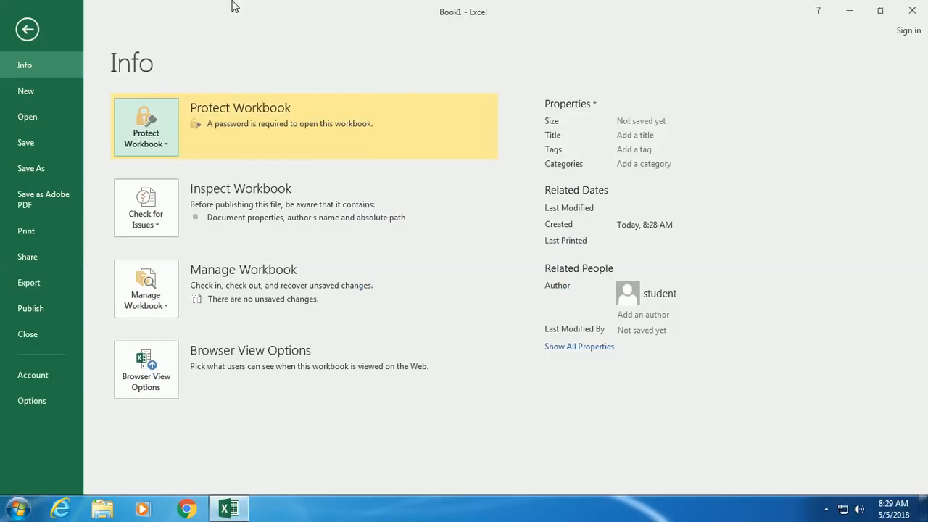
{"action": "left_click", "coordinate": [138, 137]}
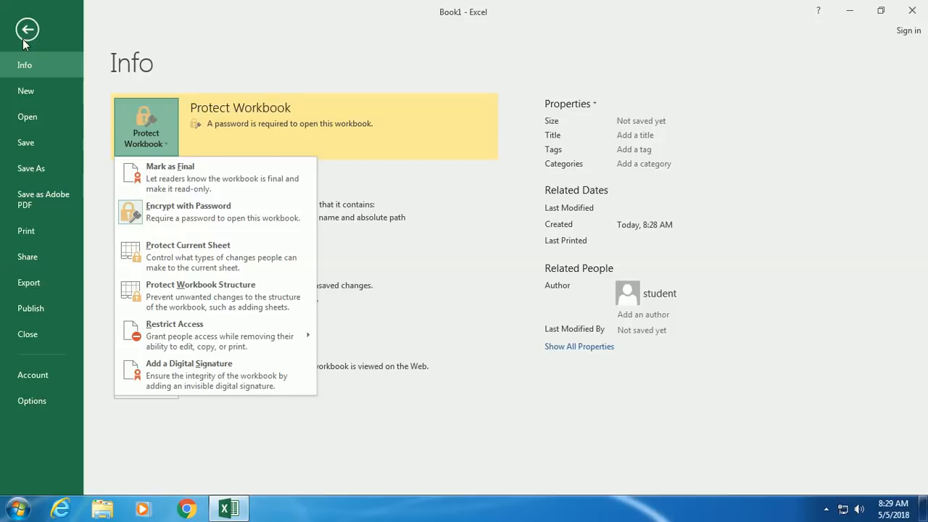
- Close the protection list and look through the New and Open pages
{"action": "left_click", "coordinate": [94, 17]}
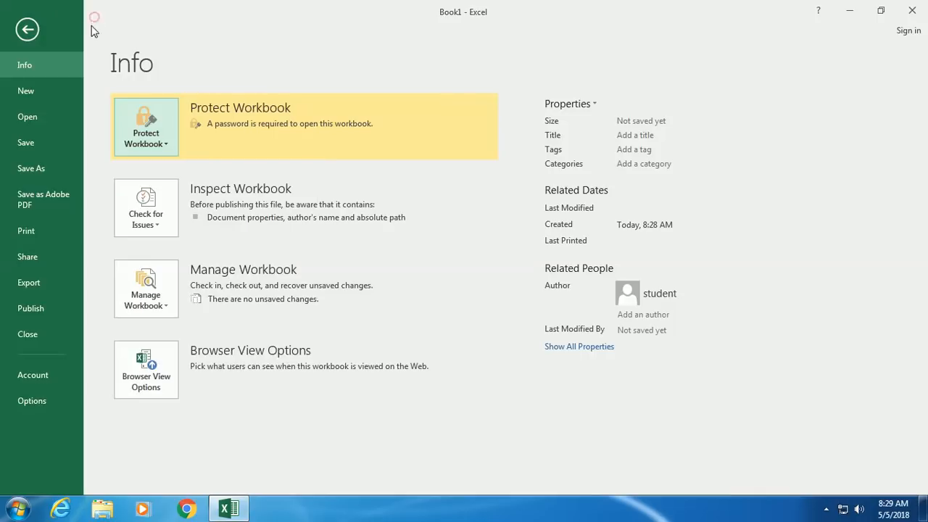
{"action": "left_click", "coordinate": [14, 98]}
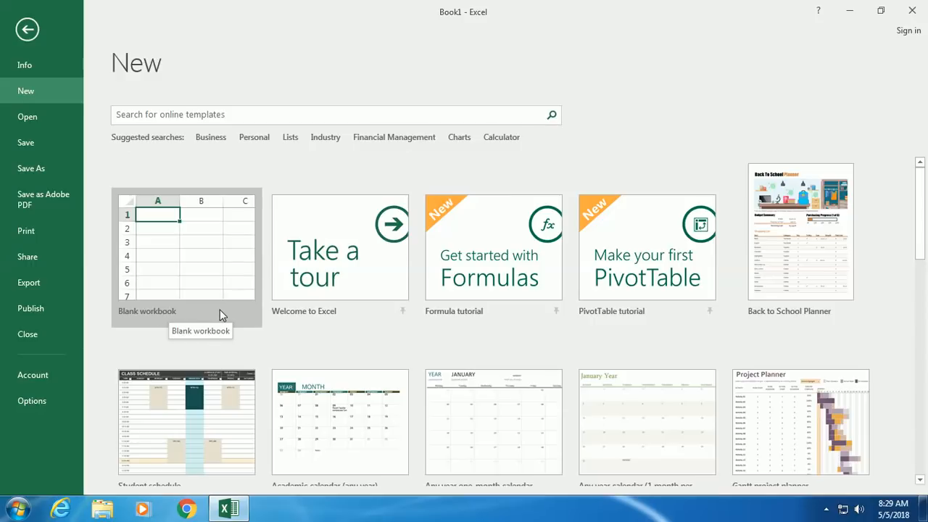
{"action": "left_click", "coordinate": [49, 115]}
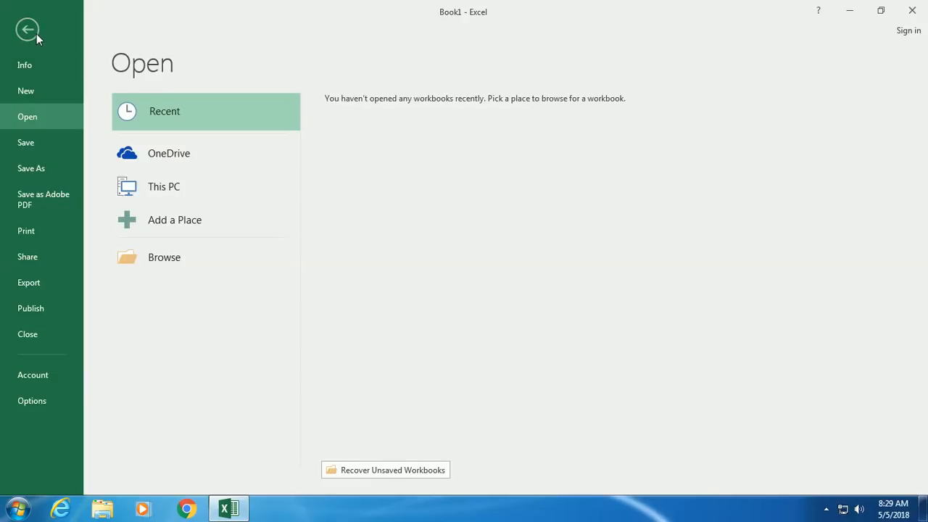
- Save the workbook as Book1 on the Desktop and return to the worksheet
{"action": "left_click", "coordinate": [49, 149]}
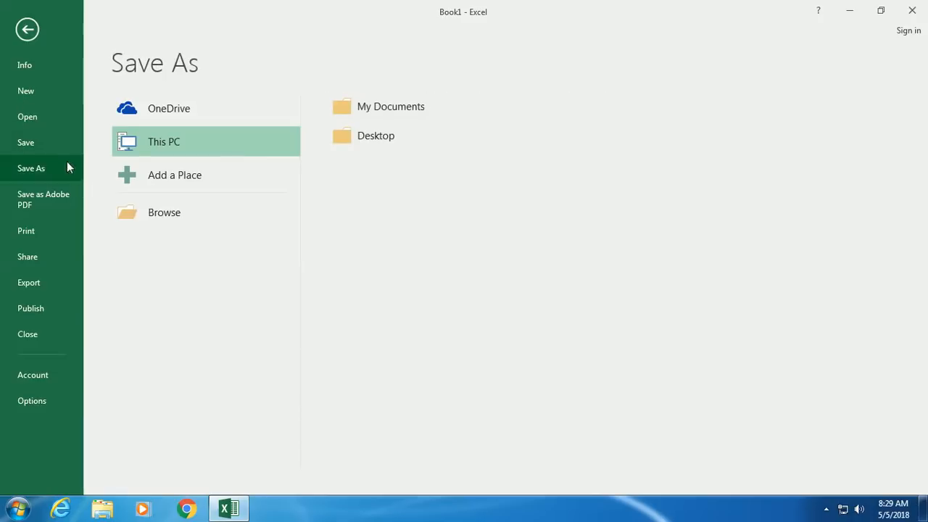
{"action": "left_click", "coordinate": [152, 211]}
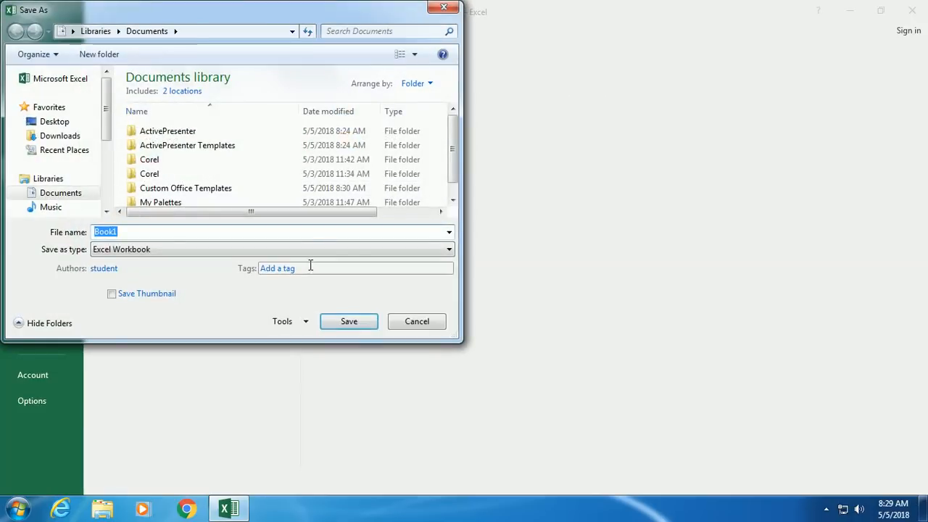
{"action": "left_click", "coordinate": [75, 124]}
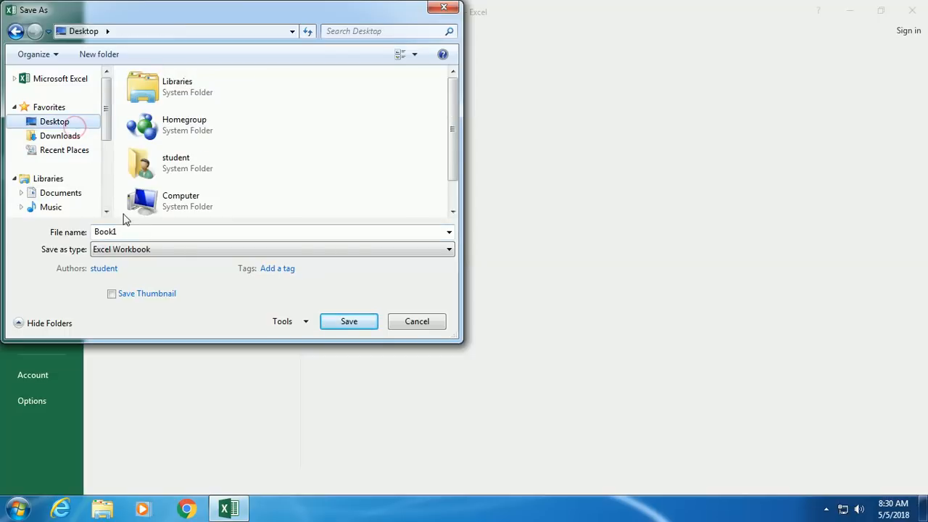
{"action": "left_click", "coordinate": [353, 324]}
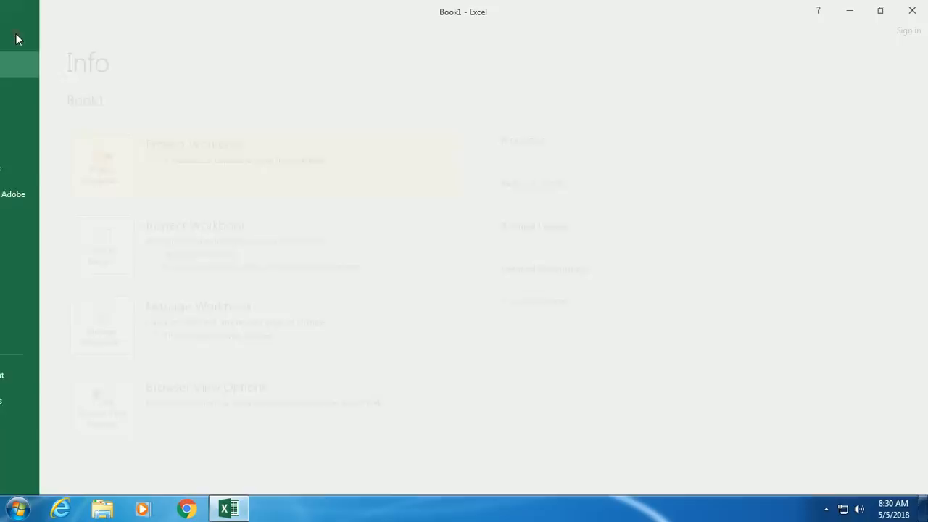
{"action": "left_click", "coordinate": [16, 33]}
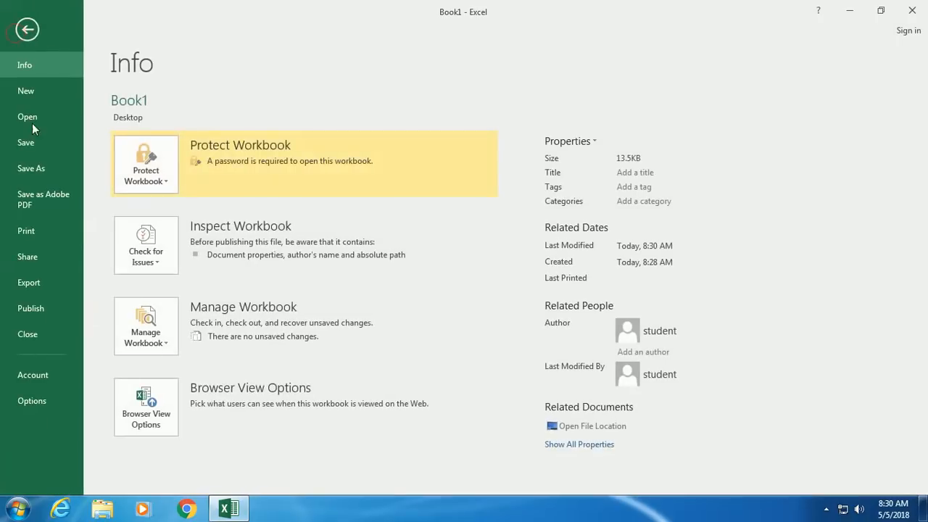
{"action": "left_click", "coordinate": [27, 30]}
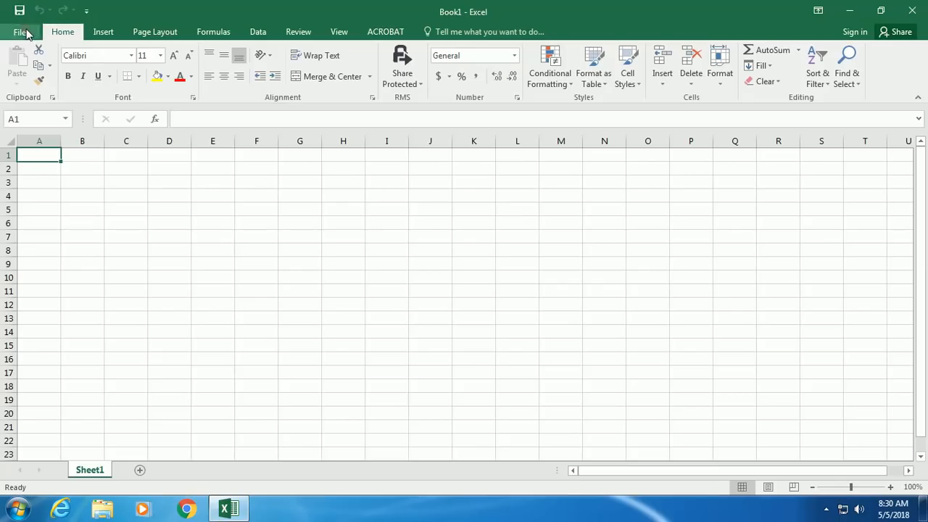
- Select cells A2 and A1, then bring up Book1's Info page
{"action": "left_click", "coordinate": [34, 171]}
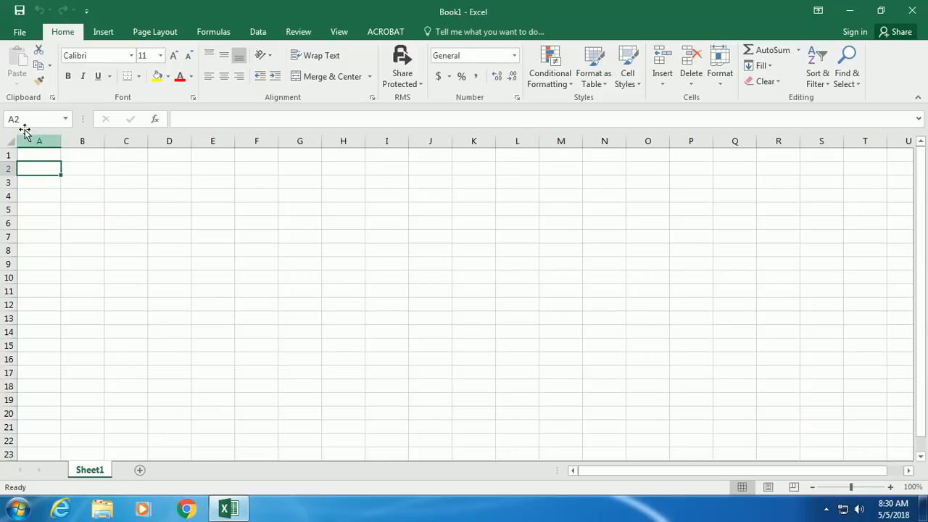
{"action": "left_click", "coordinate": [50, 153]}
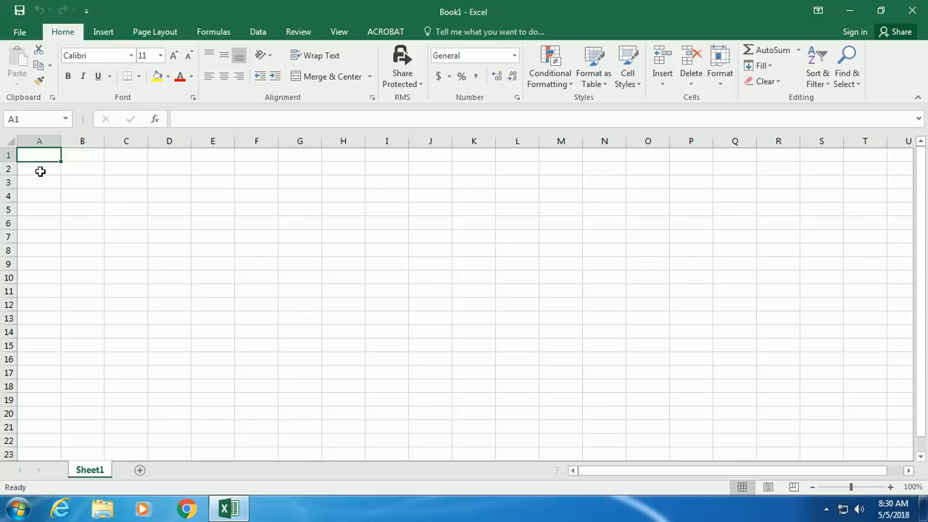
{"action": "left_click", "coordinate": [16, 34]}
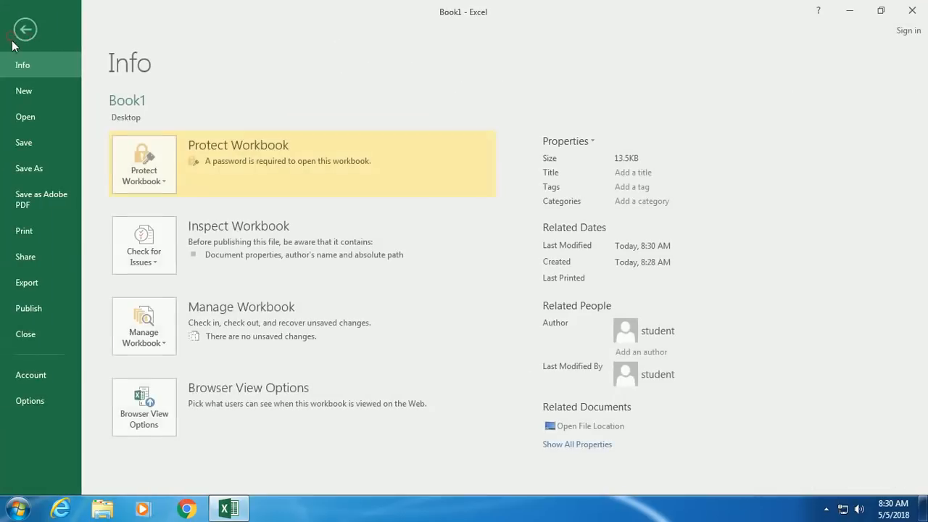
- Try converting the selection to Adobe PDF and dismiss the nothing-to-print message
{"action": "left_click", "coordinate": [36, 208]}
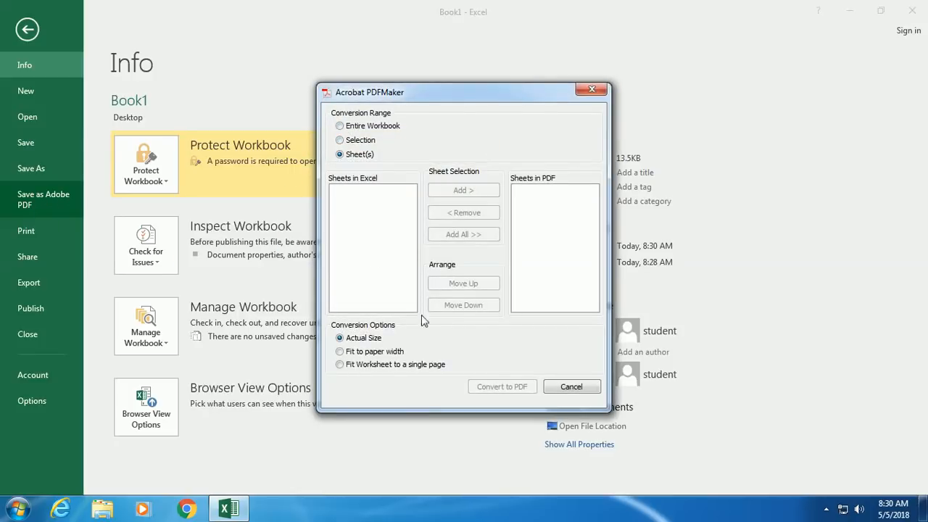
{"action": "left_click", "coordinate": [339, 140]}
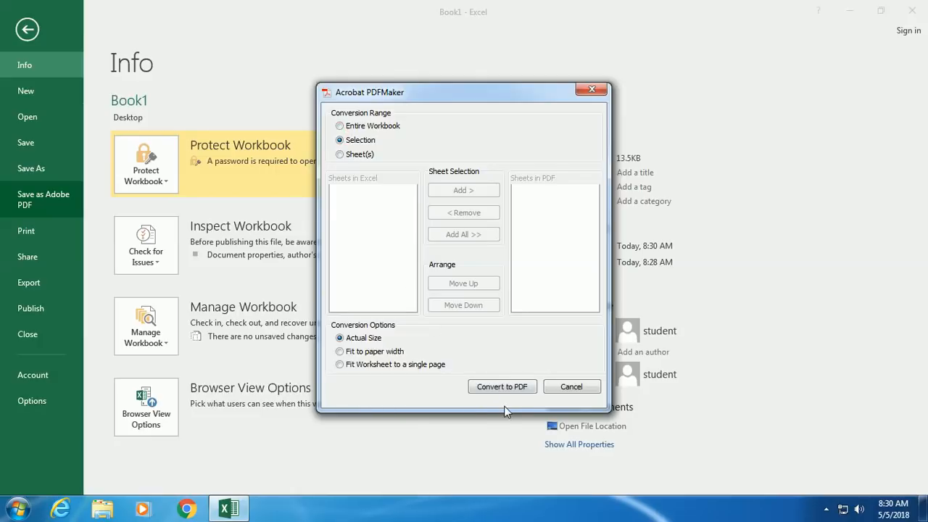
{"action": "left_click", "coordinate": [504, 389]}
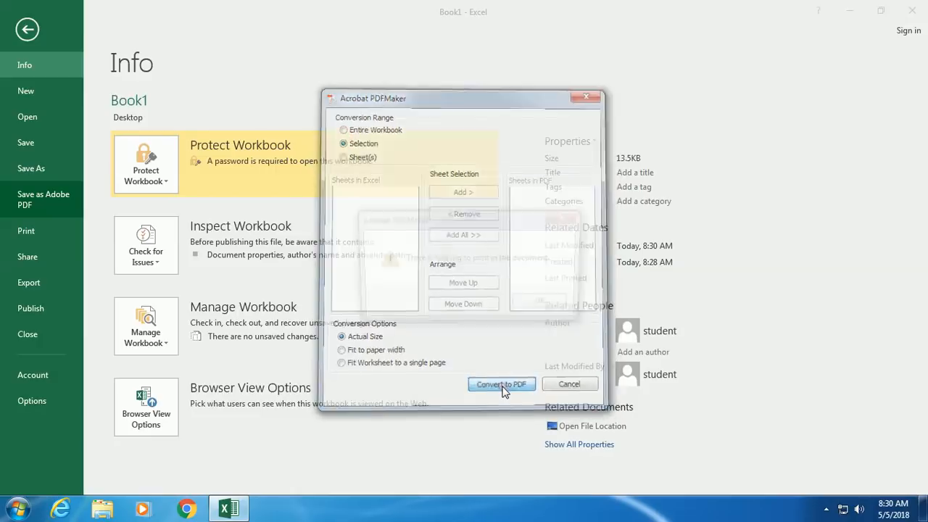
{"action": "left_click", "coordinate": [557, 311]}
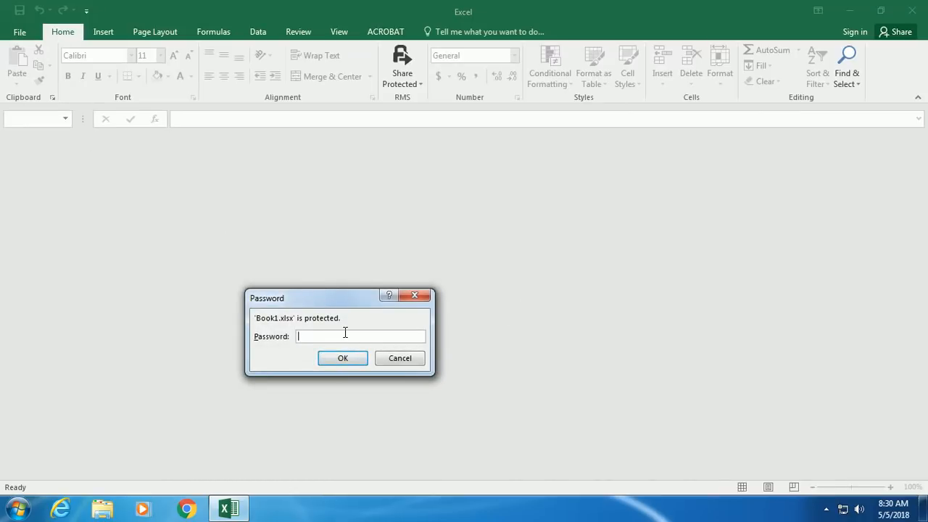
- Enter the workbook password to reopen Book1 and show its Info page
{"action": "left_click", "coordinate": [345, 333]}
{"action": "type", "text": "••••••"}
{"action": "key", "text": "Return"}
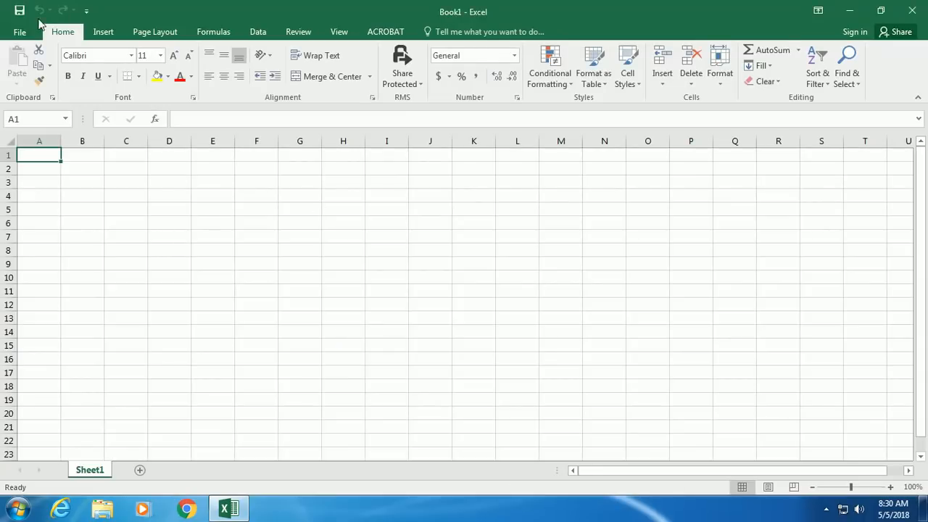
{"action": "left_click", "coordinate": [19, 31]}
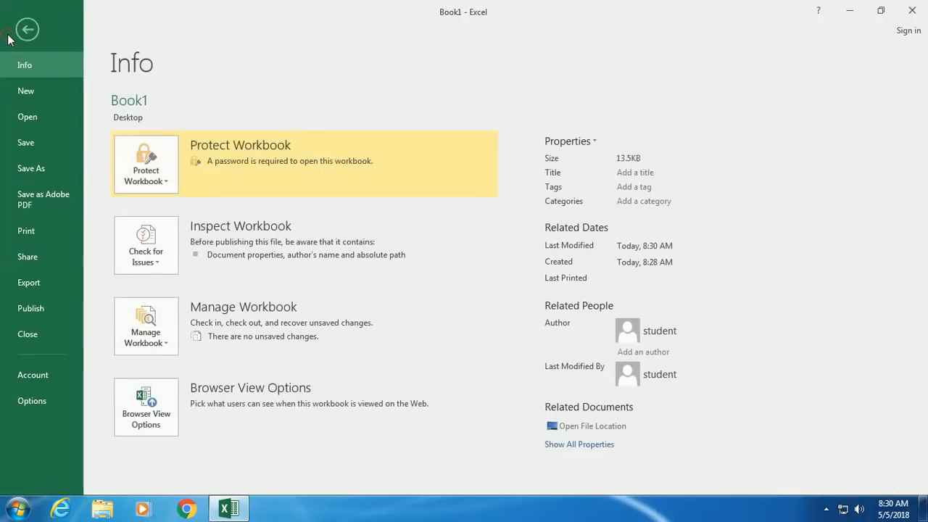
{"action": "left_click", "coordinate": [25, 258]}
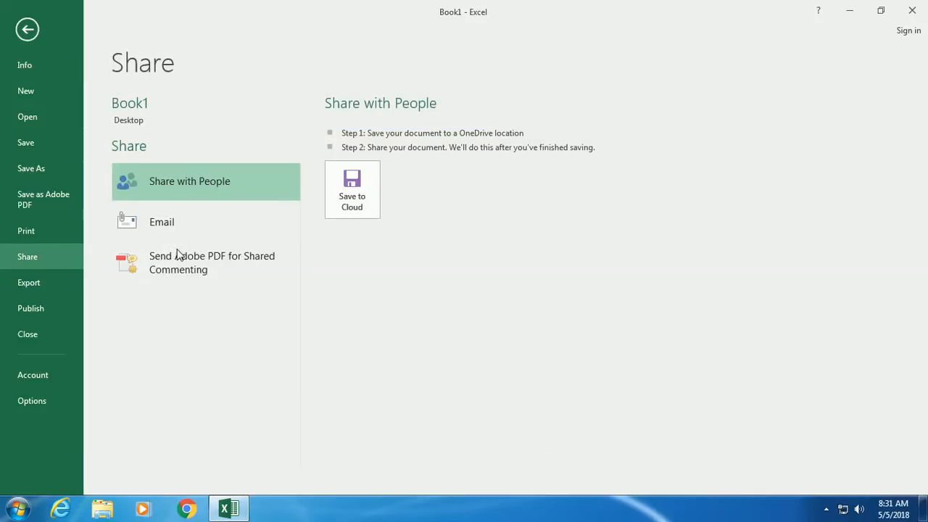
{"action": "left_click", "coordinate": [38, 287]}
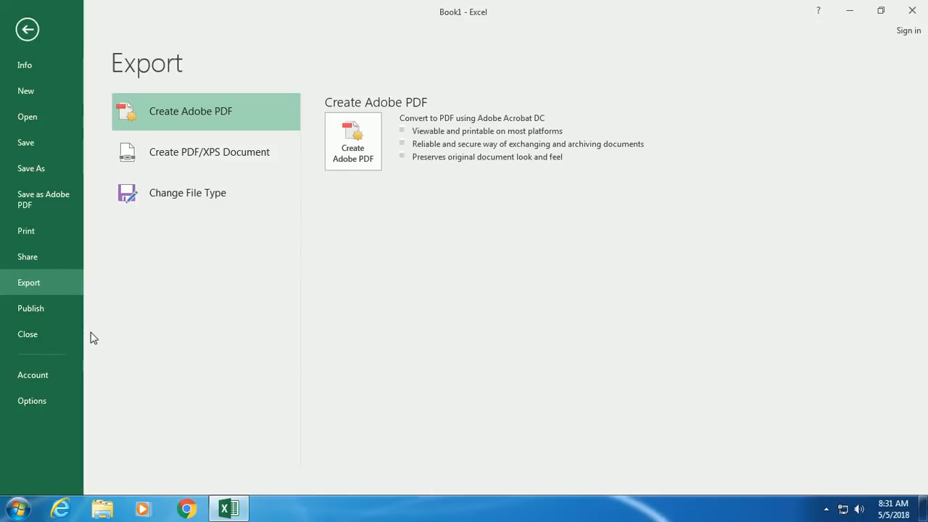
{"action": "left_click", "coordinate": [27, 29]}
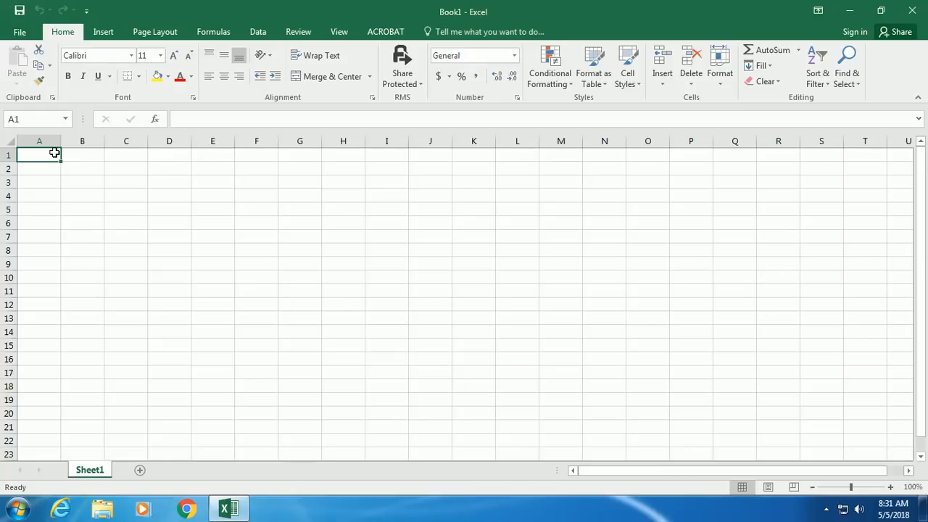
- Type 'Name' into A1, then cut and paste it into cell E7
{"action": "type", "text": "Name"}
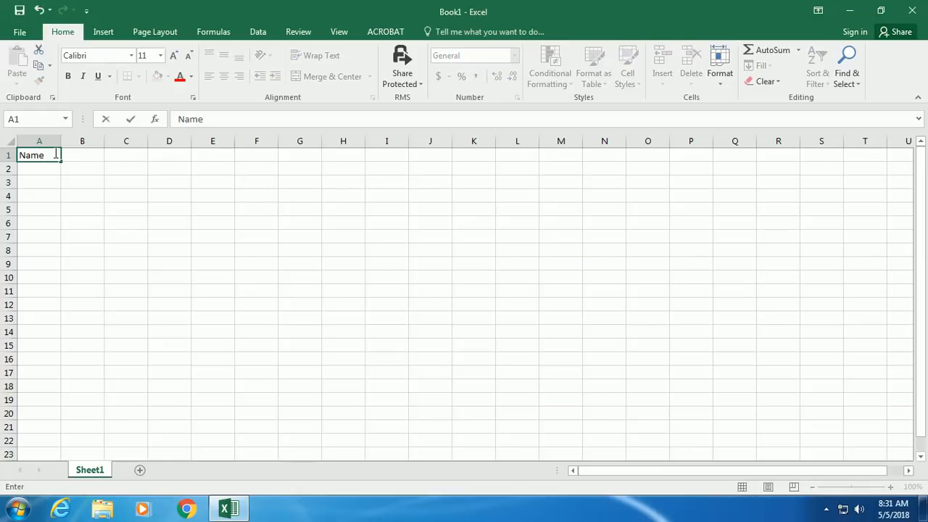
{"action": "key", "text": "Return"}
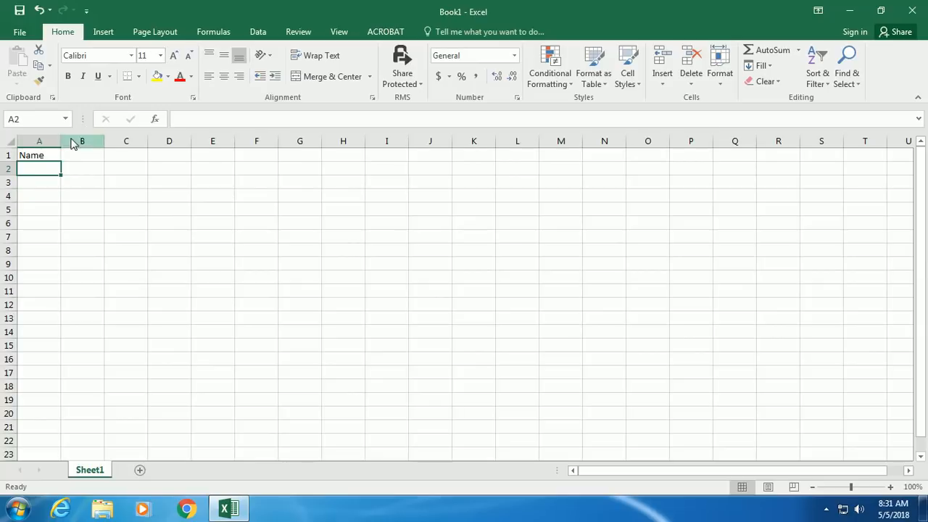
{"action": "left_click", "coordinate": [44, 155]}
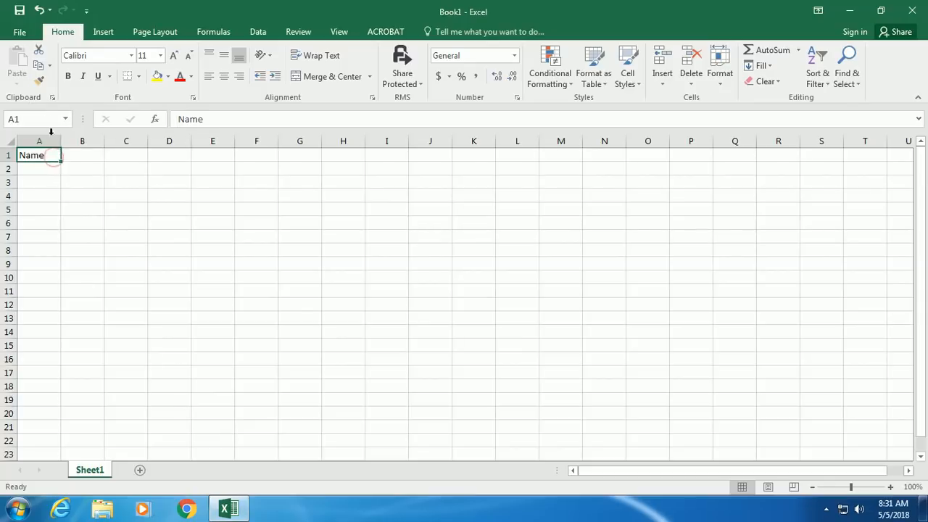
{"action": "left_click", "coordinate": [41, 52]}
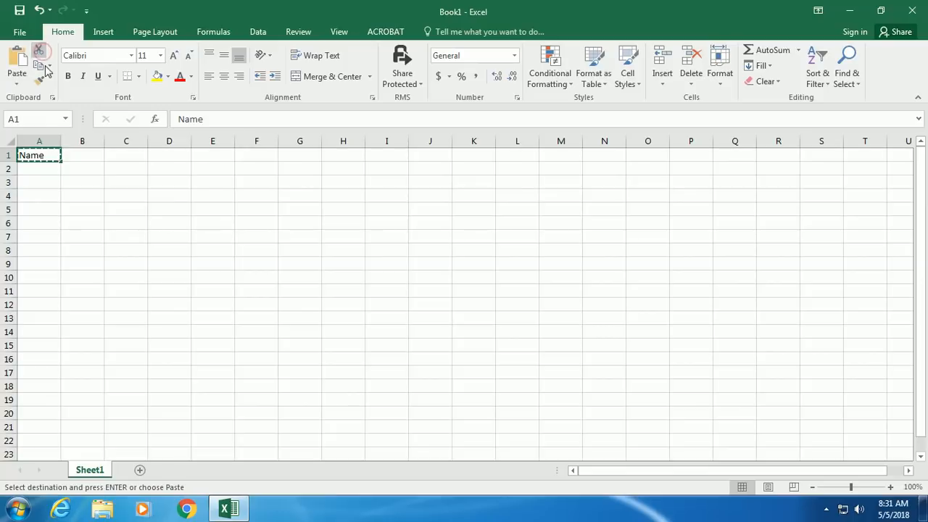
{"action": "left_click", "coordinate": [200, 232]}
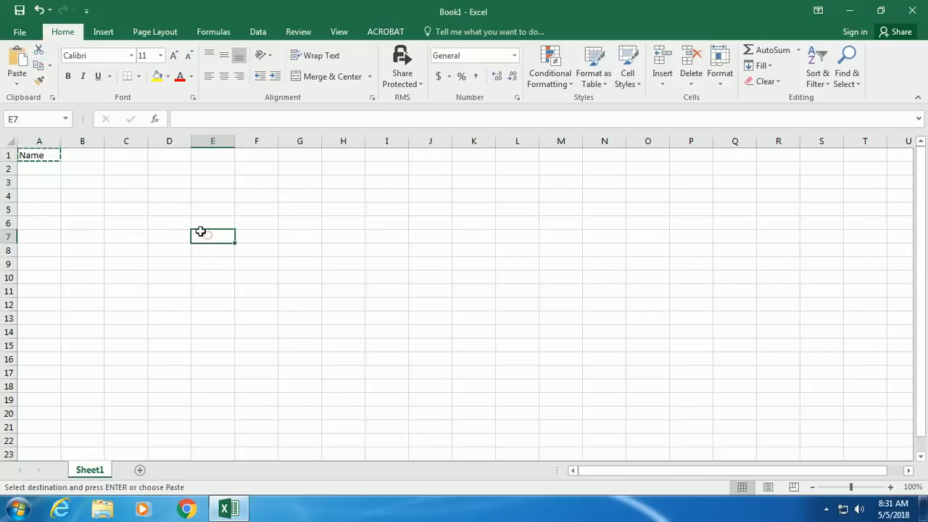
{"action": "left_click", "coordinate": [14, 58]}
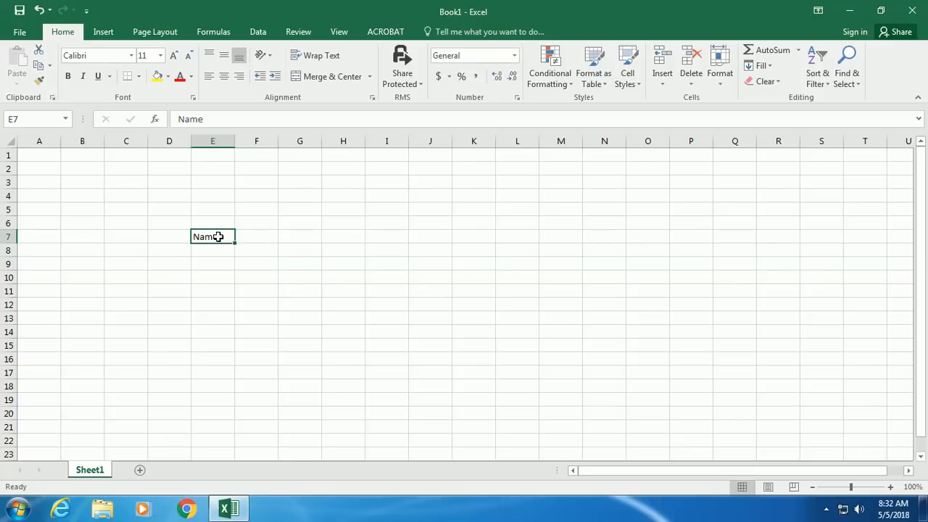
- Copy 'Name' from E7 into A1, make it bold, and dismiss the No cells were found alert
{"action": "left_click", "coordinate": [39, 64]}
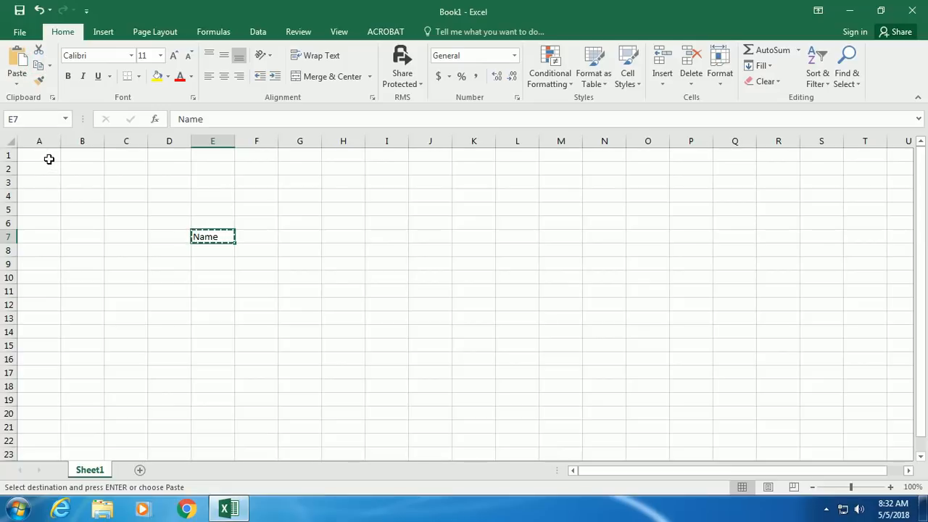
{"action": "left_click", "coordinate": [43, 156]}
{"action": "left_click", "coordinate": [16, 61]}
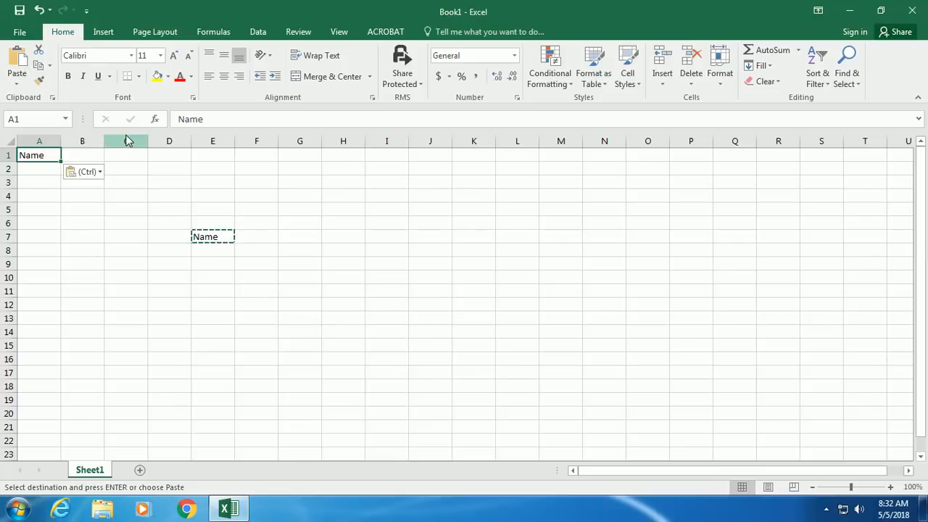
{"action": "key", "text": "Escape"}
{"action": "key", "text": "ctrl+b"}
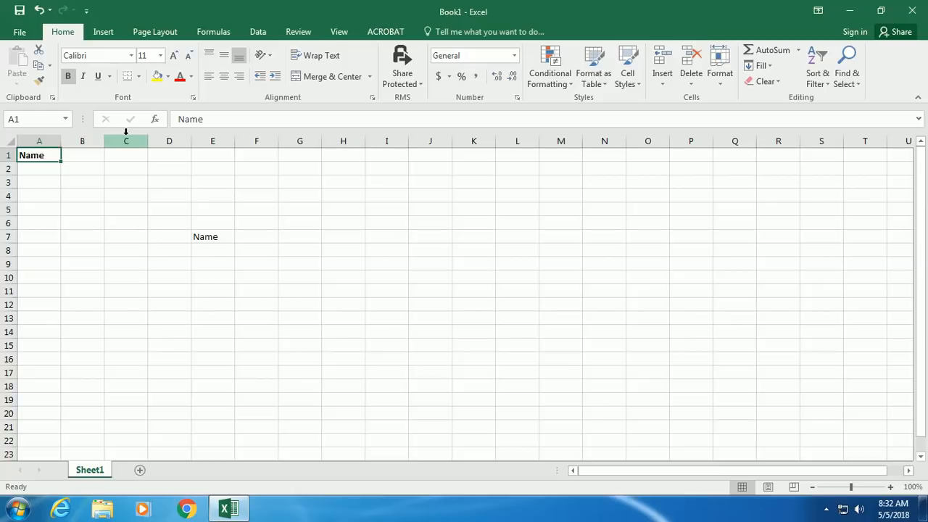
{"action": "key", "text": "ctrl+]"}
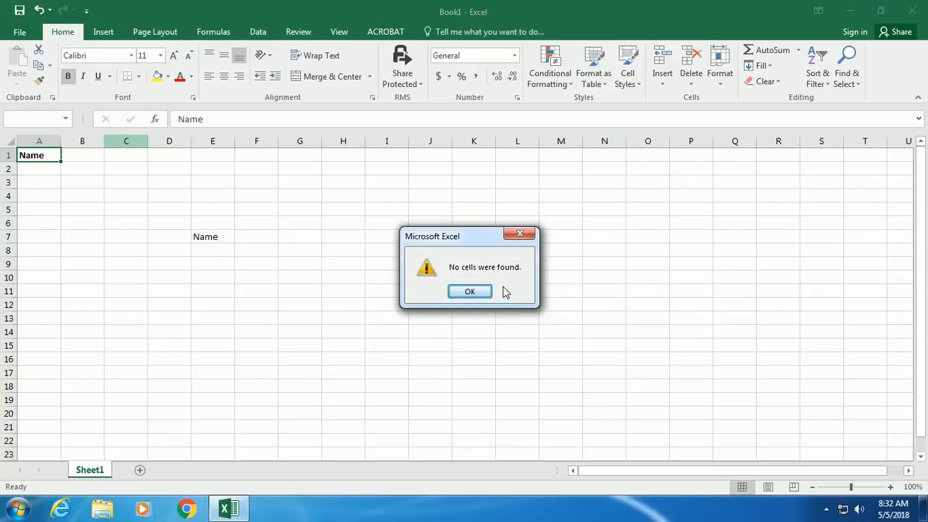
{"action": "left_click", "coordinate": [486, 291]}
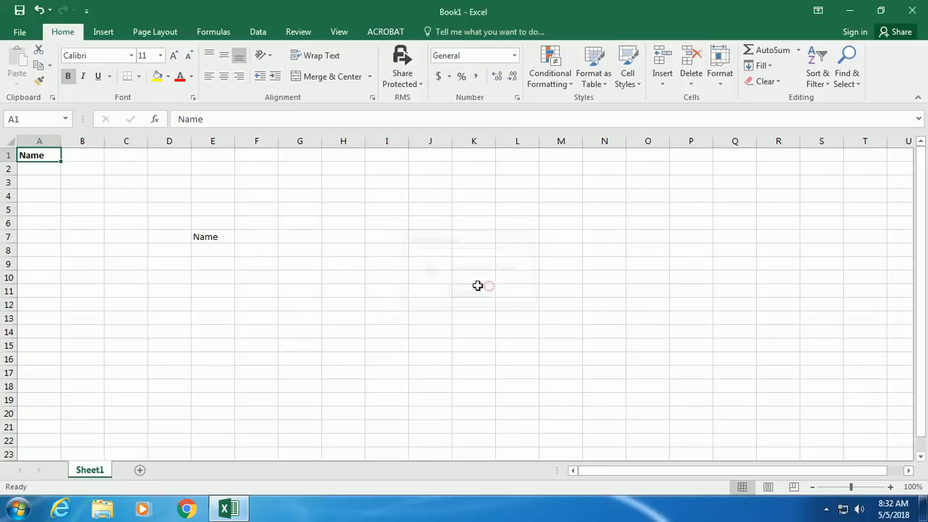
- Raise A1's font size to 14 pt and paint its bold 14 pt format onto E7
{"action": "left_click", "coordinate": [173, 56]}
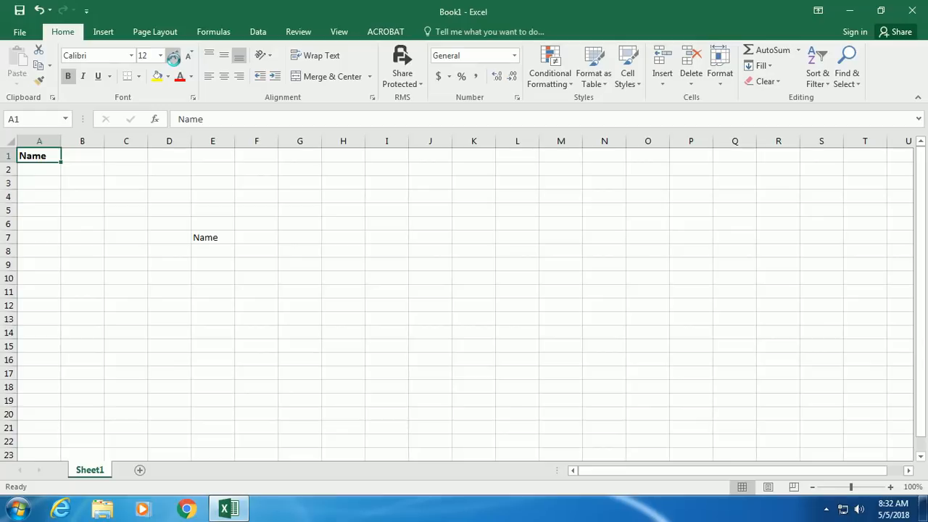
{"action": "left_click", "coordinate": [174, 56]}
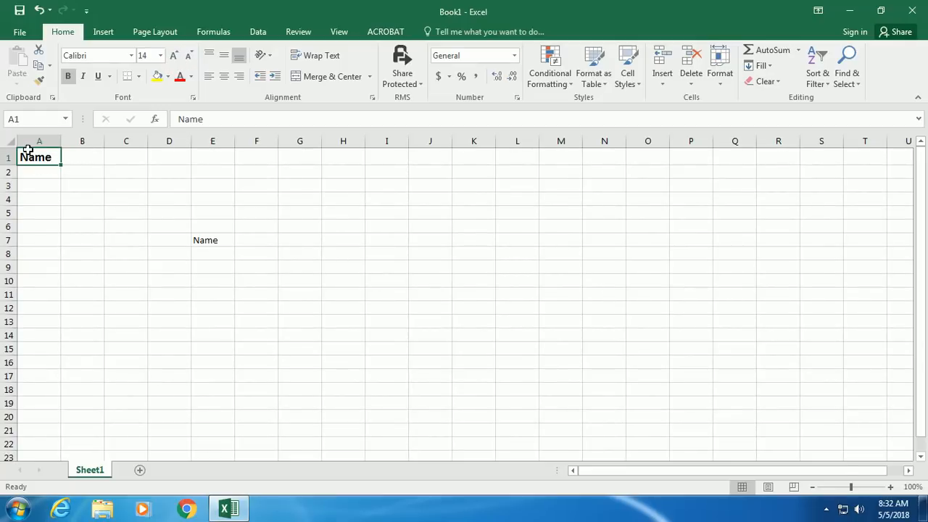
{"action": "left_click", "coordinate": [39, 81]}
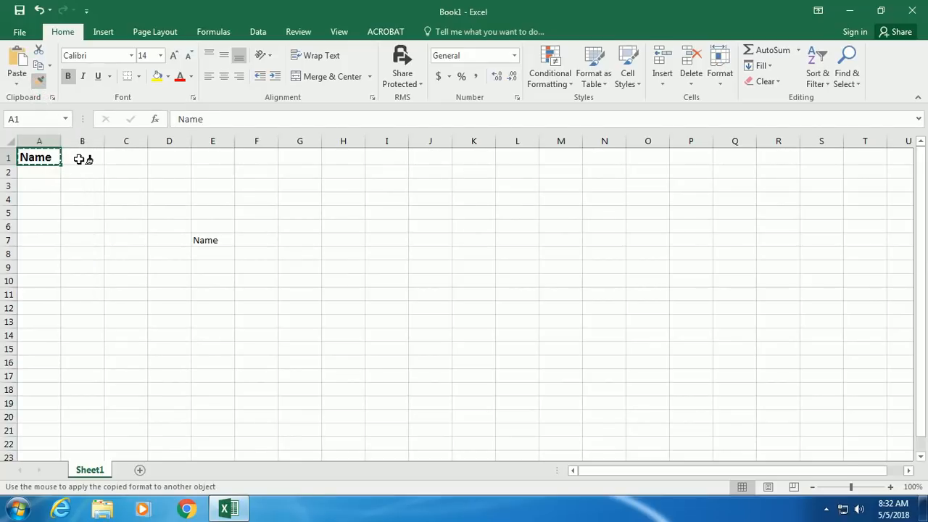
{"action": "left_click", "coordinate": [208, 240]}
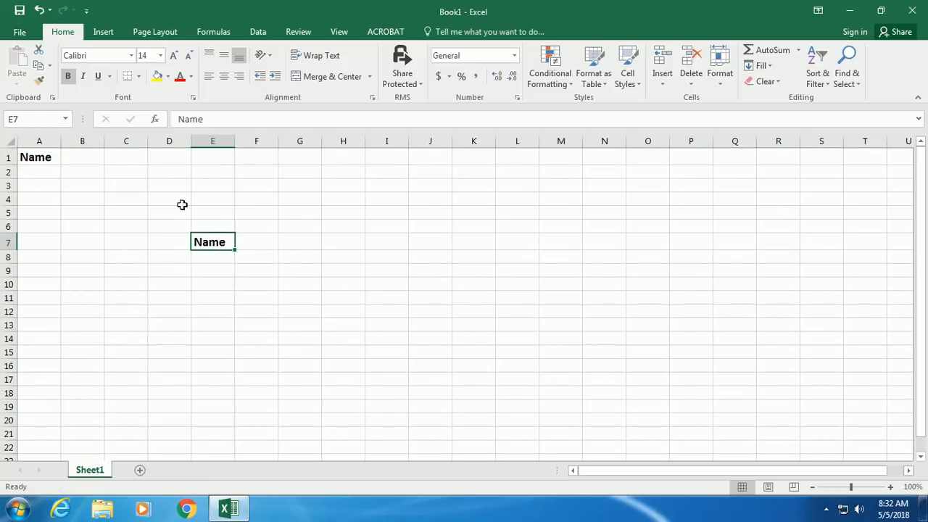
{"action": "left_click", "coordinate": [131, 55]}
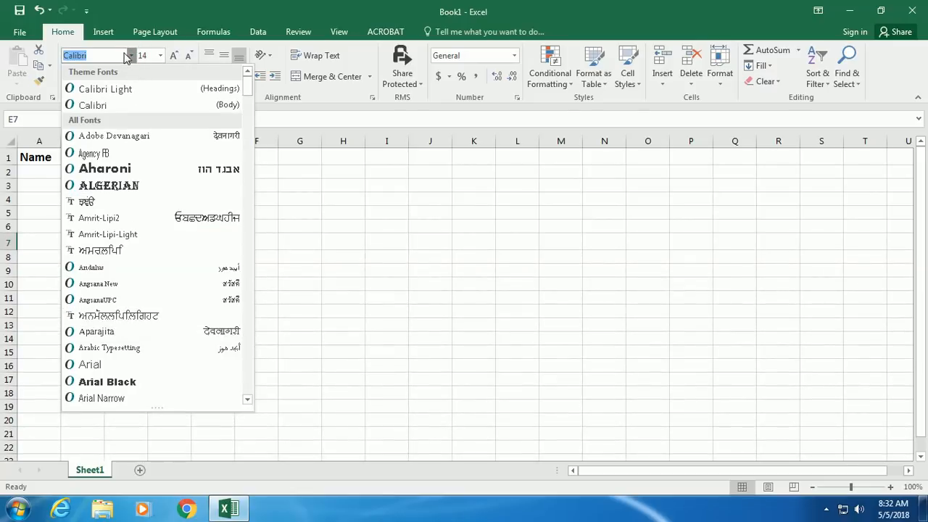
{"action": "left_click", "coordinate": [131, 56]}
{"action": "left_click", "coordinate": [26, 156]}
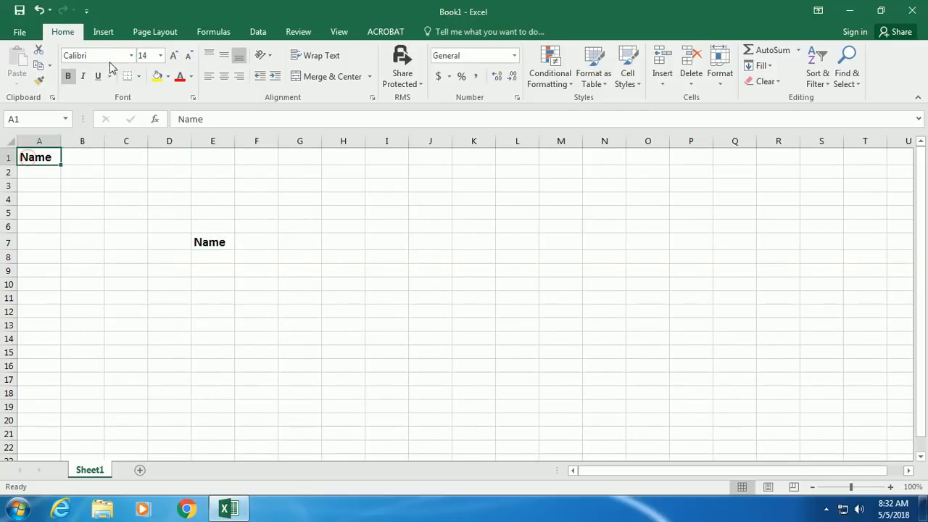
{"action": "left_click", "coordinate": [131, 55]}
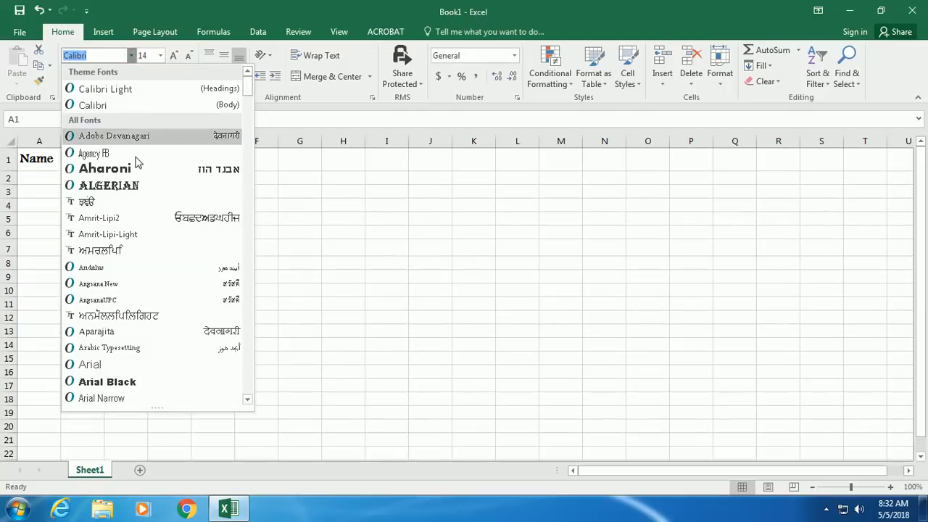
{"action": "left_click", "coordinate": [161, 56]}
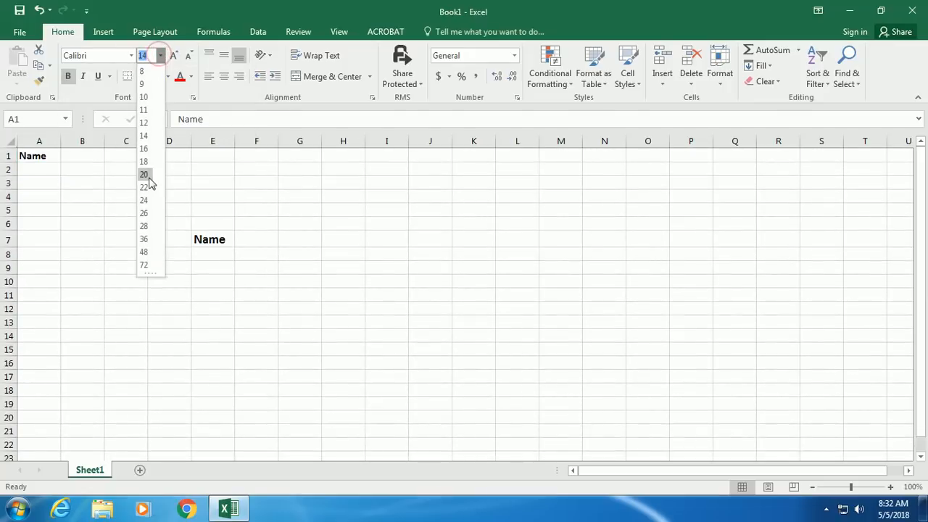
{"action": "left_click", "coordinate": [161, 56]}
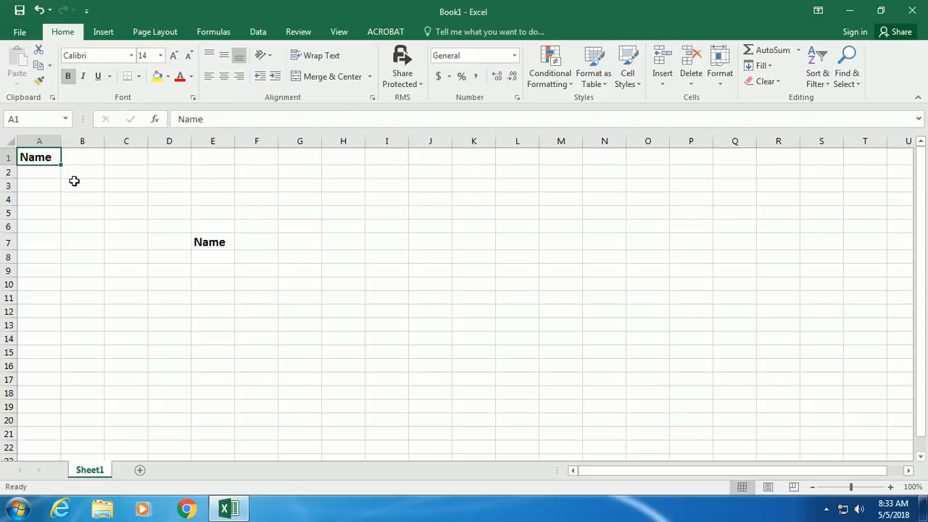
{"action": "key", "text": "ctrl+b"}
{"action": "key", "text": "ctrl+b"}
{"action": "key", "text": "ctrl+i"}
{"action": "key", "text": "ctrl+i"}
{"action": "key", "text": "ctrl+u"}
{"action": "key", "text": "ctrl+u"}
- Apply All Borders to the range A1:D15
{"action": "left_click_drag", "start_coordinate": [36, 158], "coordinate": [167, 354]}
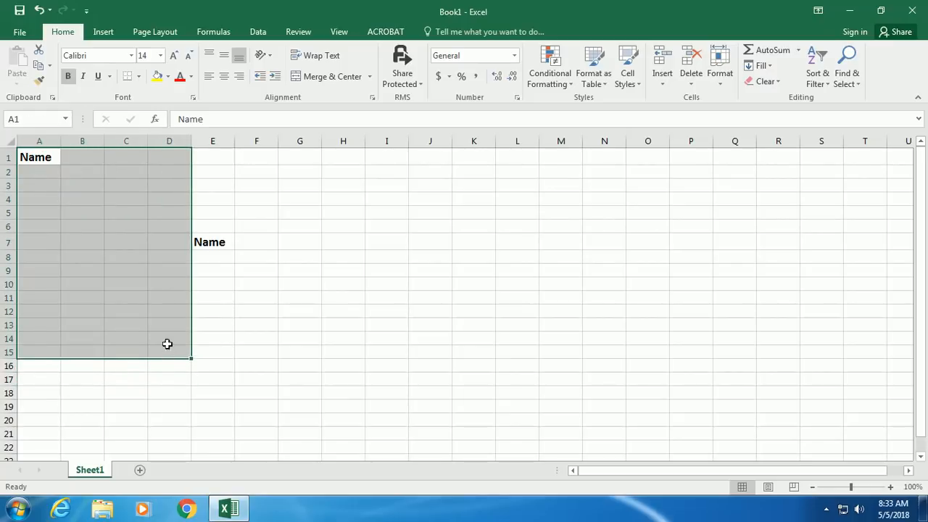
{"action": "left_click", "coordinate": [138, 76]}
{"action": "left_click", "coordinate": [145, 191]}
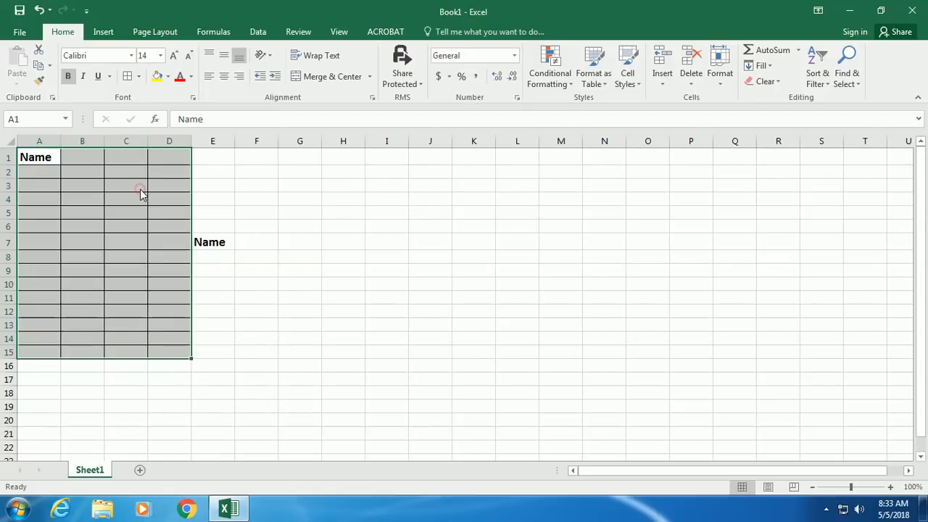
{"action": "left_click", "coordinate": [262, 206]}
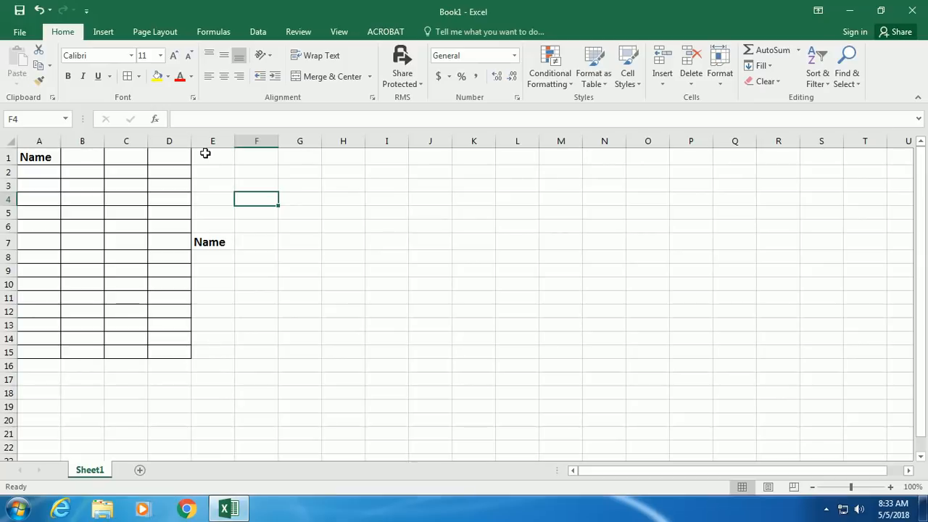
- Give the Name heading in A1 a yellow fill and red font
{"action": "left_click", "coordinate": [45, 157]}
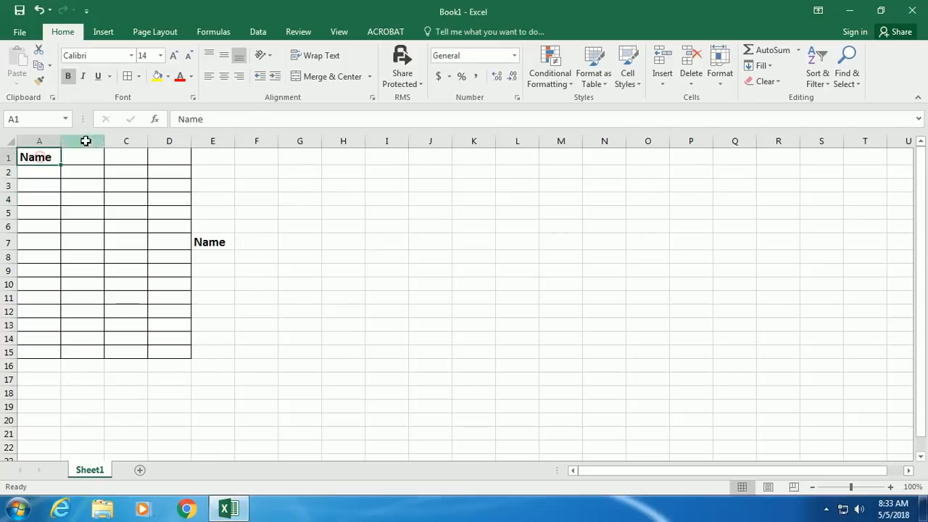
{"action": "left_click", "coordinate": [157, 76]}
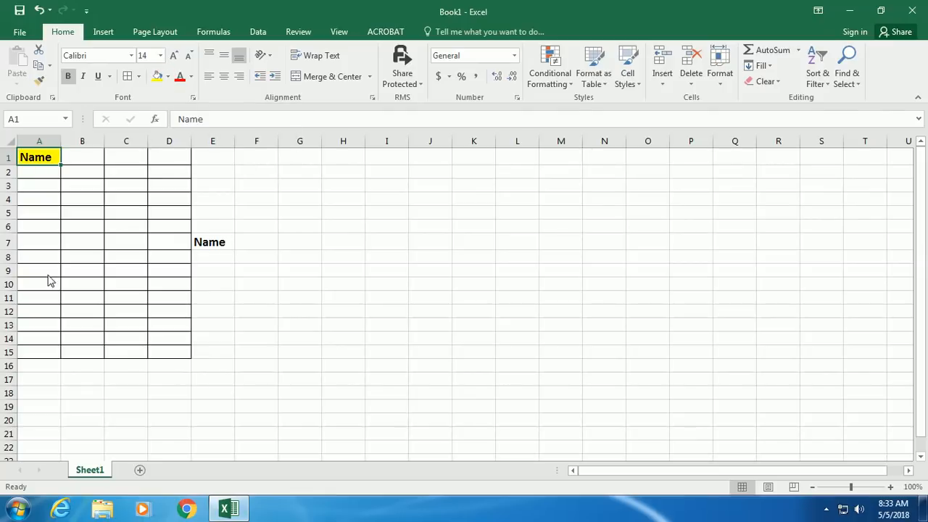
{"action": "left_click", "coordinate": [181, 77]}
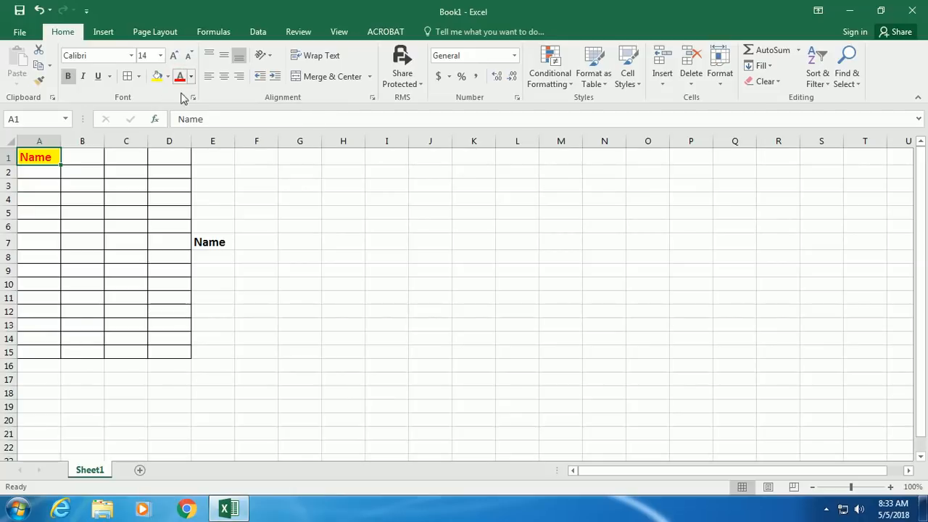
- Make row 1 about 75 pixels tall, leaving Name at the bottom of cell A1
{"action": "left_click_drag", "start_coordinate": [12, 164], "coordinate": [12, 202]}
{"action": "left_click_drag", "start_coordinate": [61, 142], "coordinate": [89, 145]}
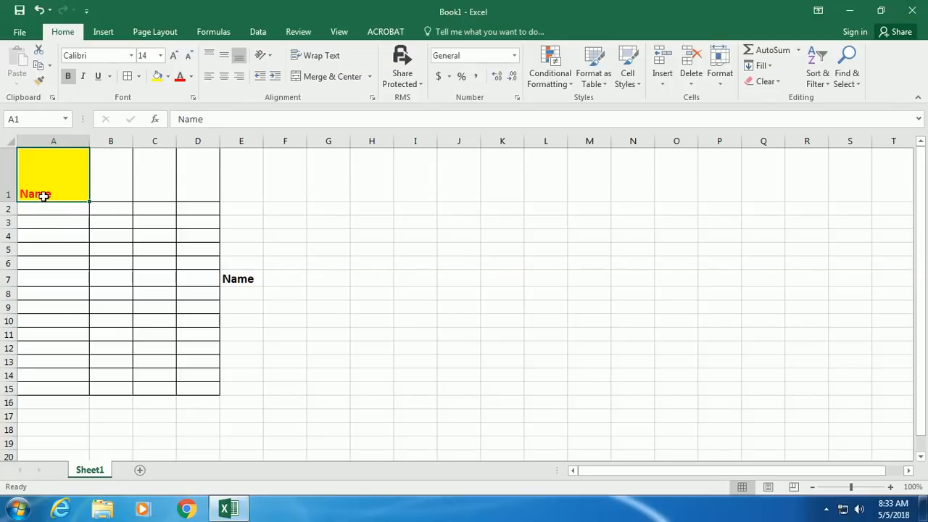
{"action": "left_click", "coordinate": [209, 55]}
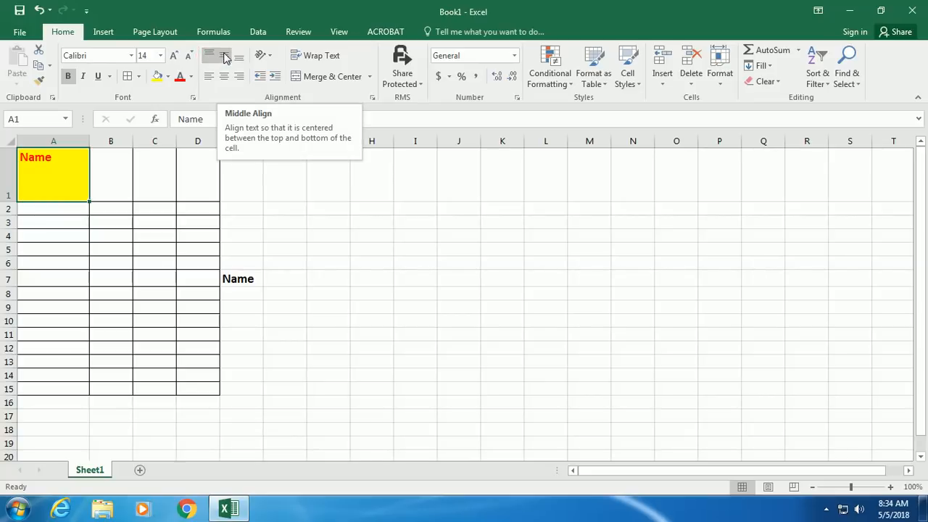
{"action": "left_click", "coordinate": [224, 56]}
{"action": "left_click", "coordinate": [239, 56]}
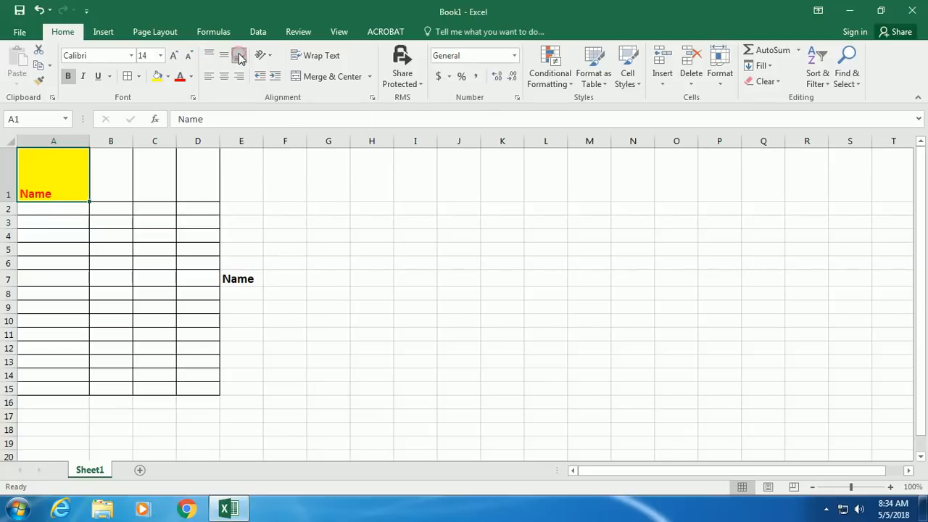
- Right-align the Name heading in A1 and indent it three steps from the right
{"action": "left_click", "coordinate": [208, 77]}
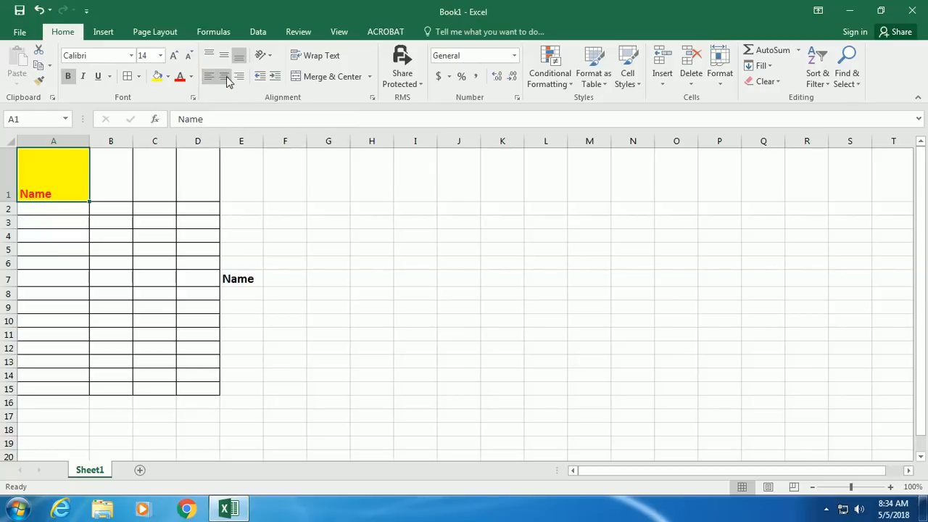
{"action": "left_click", "coordinate": [224, 76]}
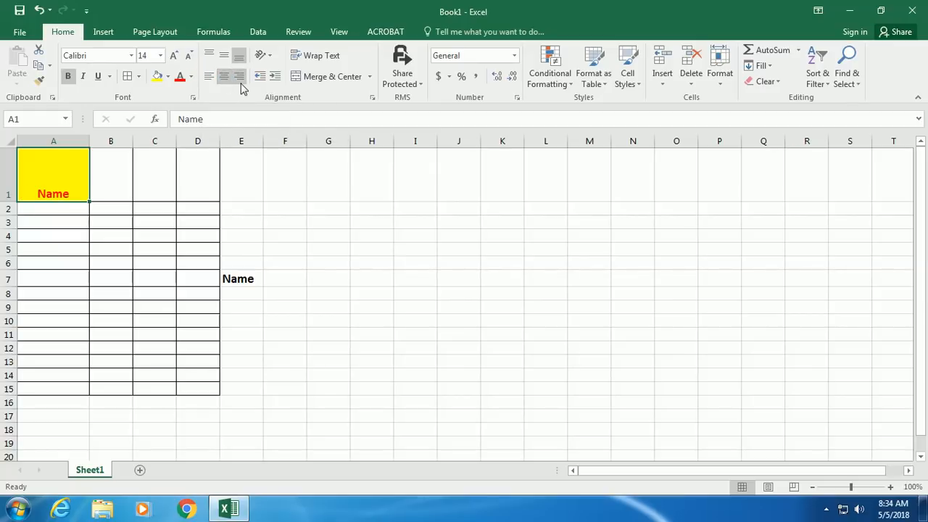
{"action": "left_click", "coordinate": [240, 78]}
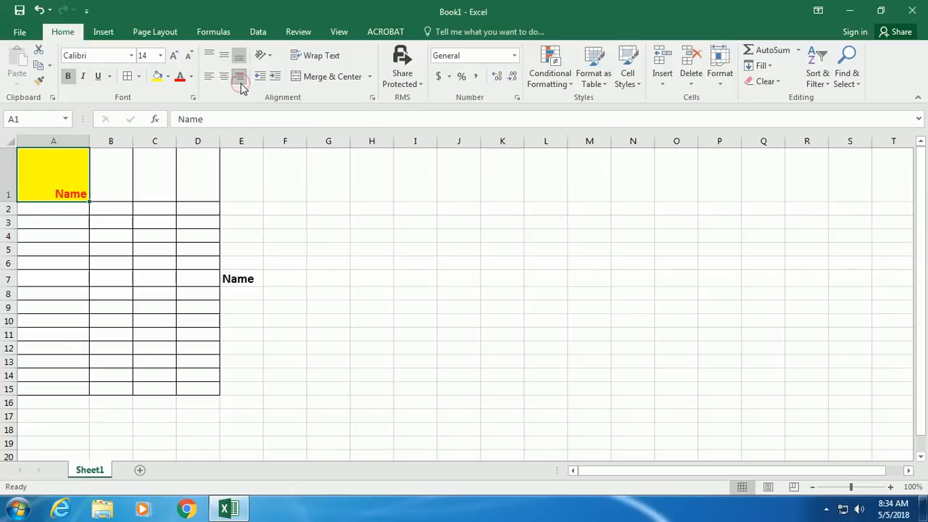
{"action": "left_click", "coordinate": [262, 78]}
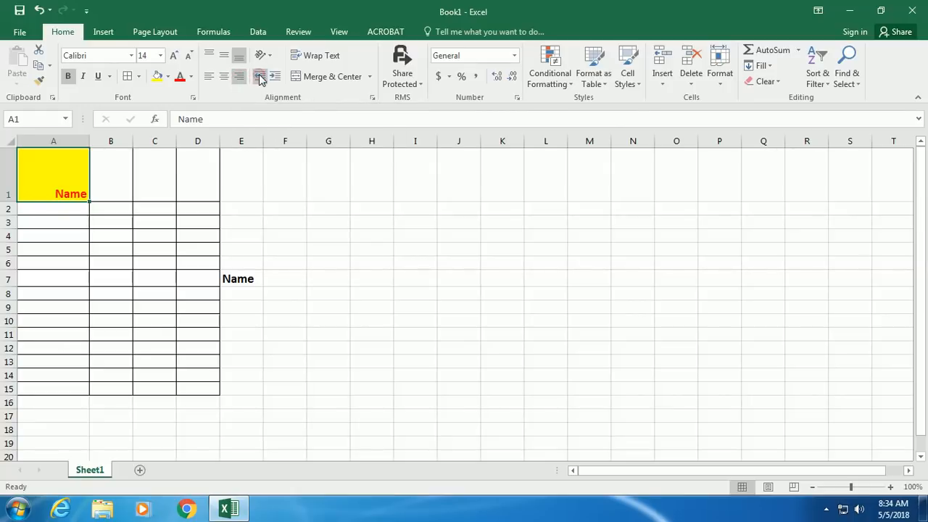
{"action": "left_click", "coordinate": [274, 76]}
{"action": "left_click", "coordinate": [274, 76]}
{"action": "left_click", "coordinate": [274, 77]}
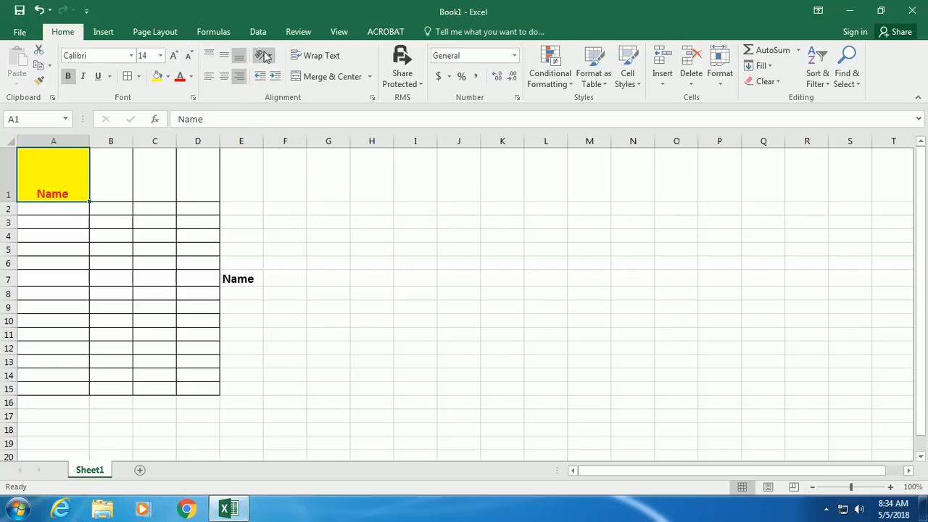
{"action": "left_click", "coordinate": [266, 57]}
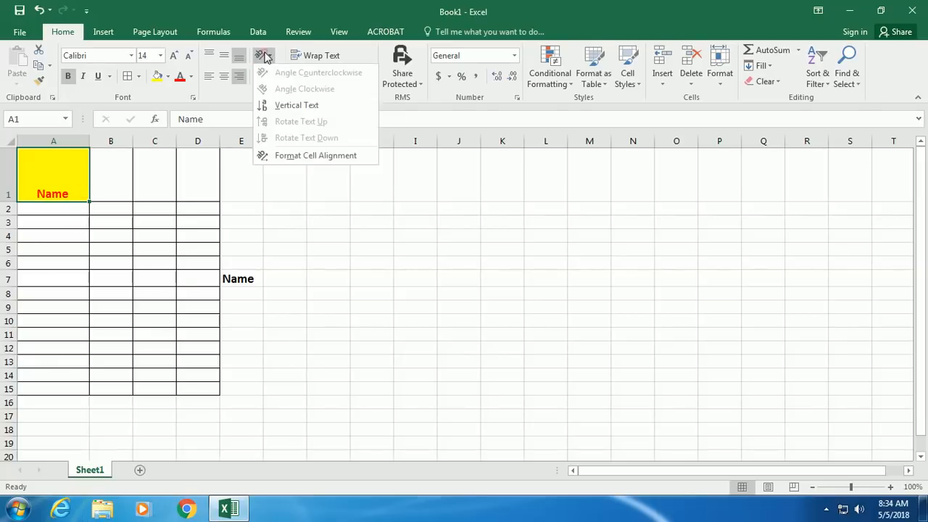
{"action": "left_click", "coordinate": [274, 106]}
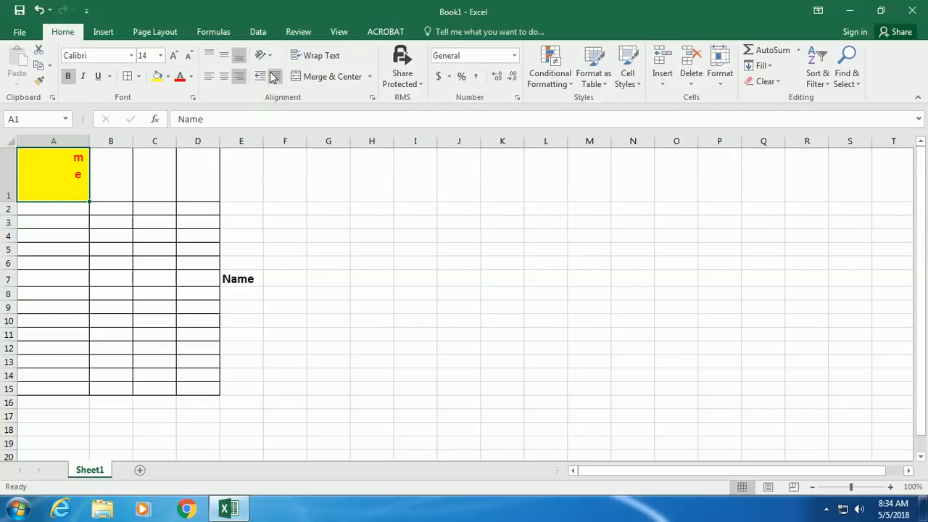
{"action": "left_click_drag", "start_coordinate": [8, 202], "coordinate": [7, 232]}
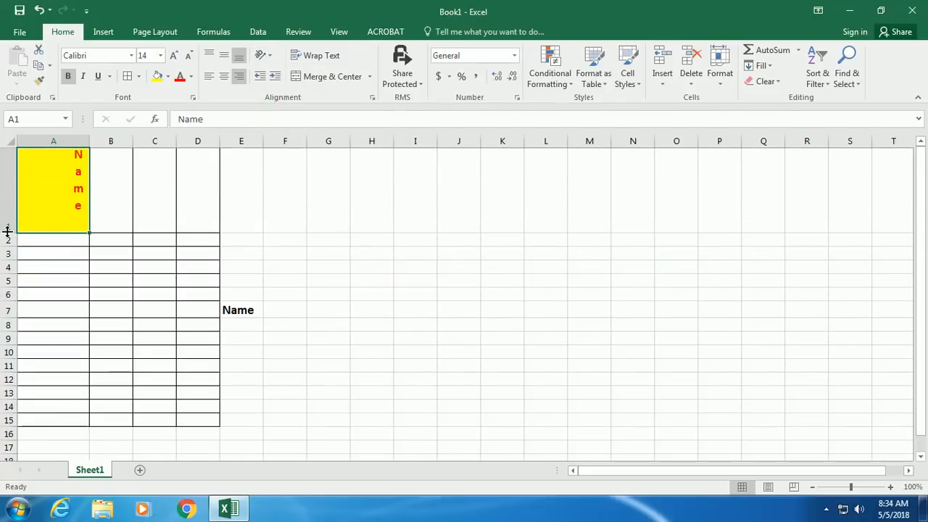
{"action": "left_click", "coordinate": [263, 57]}
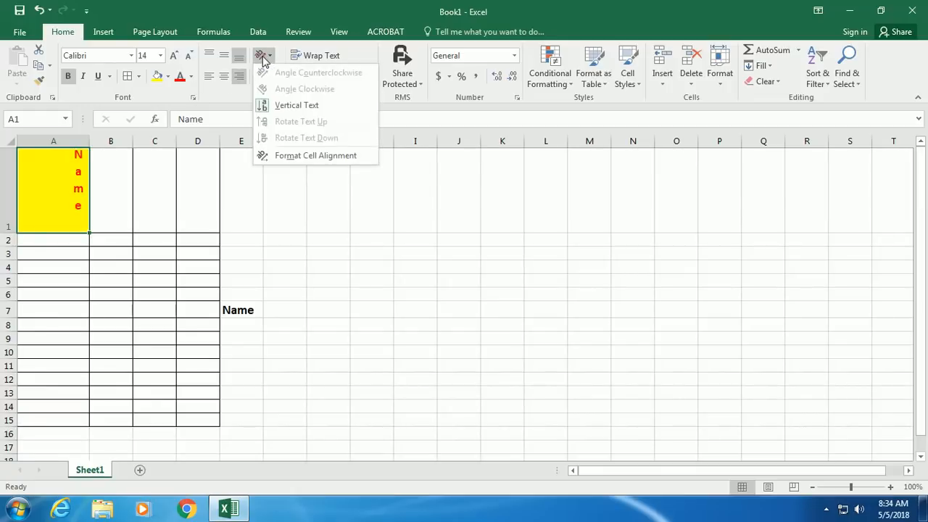
{"action": "left_click", "coordinate": [114, 191]}
{"action": "left_click", "coordinate": [113, 189]}
{"action": "left_click", "coordinate": [64, 181]}
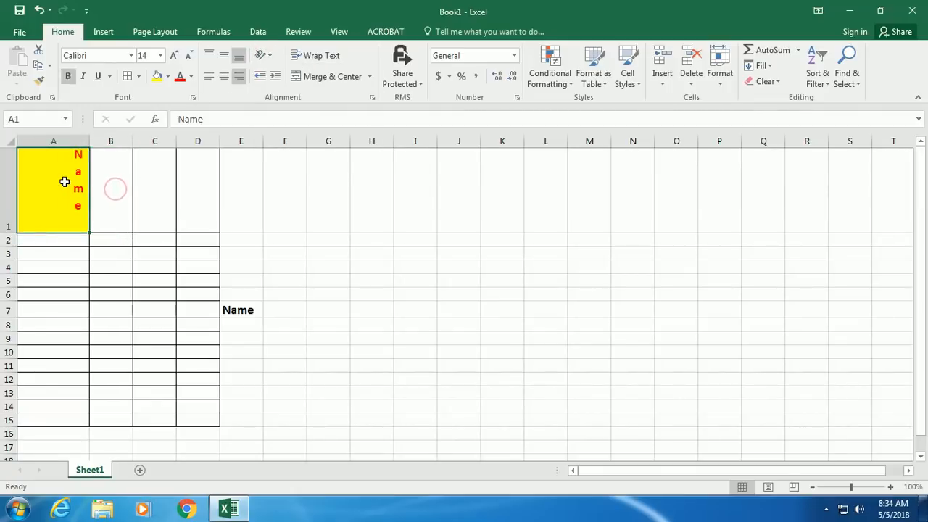
{"action": "left_click", "coordinate": [263, 56]}
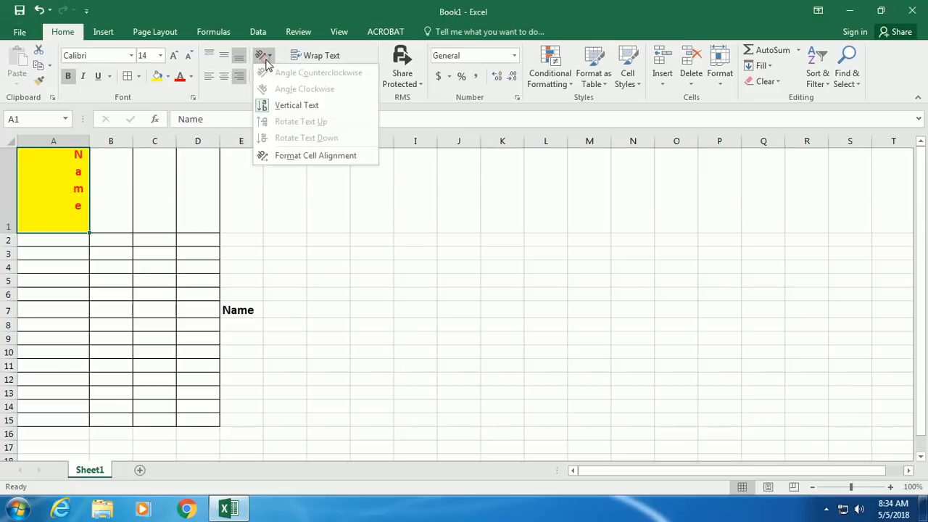
{"action": "left_click", "coordinate": [281, 157]}
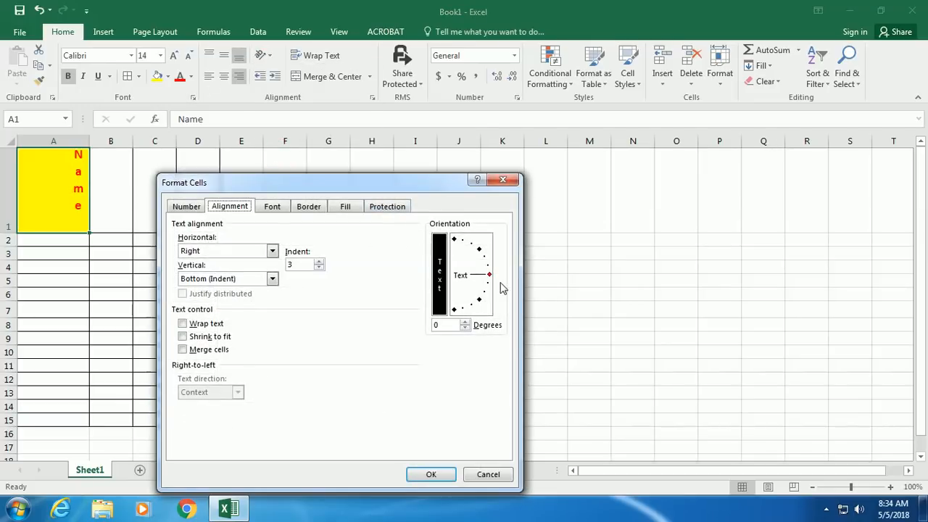
{"action": "left_click_drag", "start_coordinate": [493, 276], "coordinate": [481, 252]}
{"action": "left_click", "coordinate": [426, 474]}
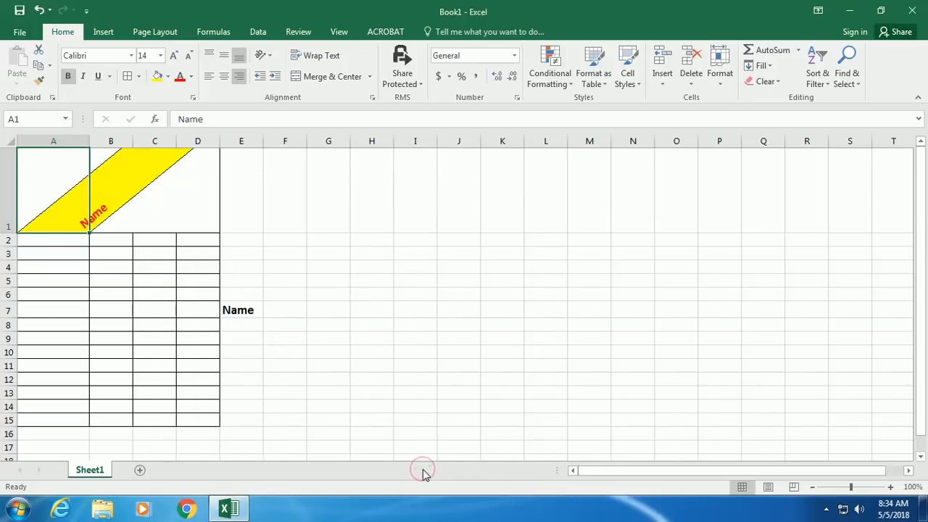
{"action": "key", "text": "ctrl+z"}
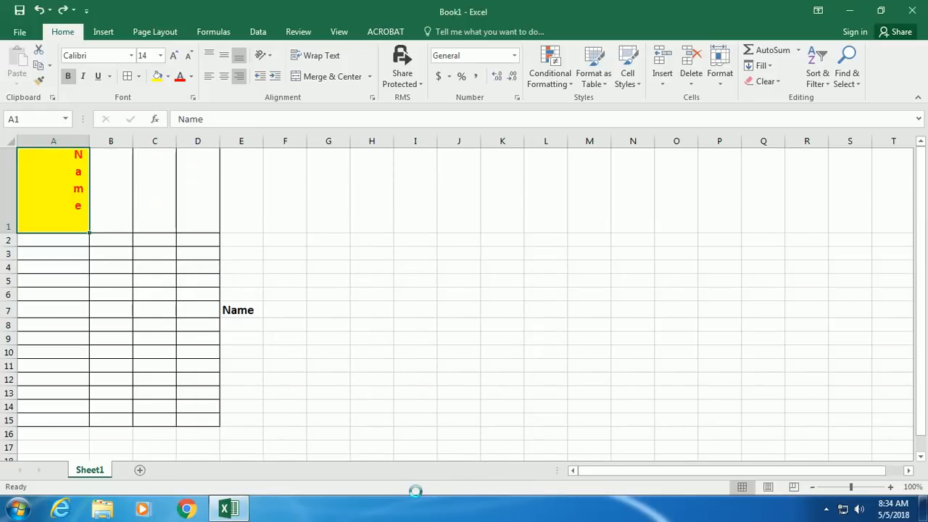
{"action": "key", "text": "ctrl+z"}
{"action": "key", "text": "ctrl+z"}
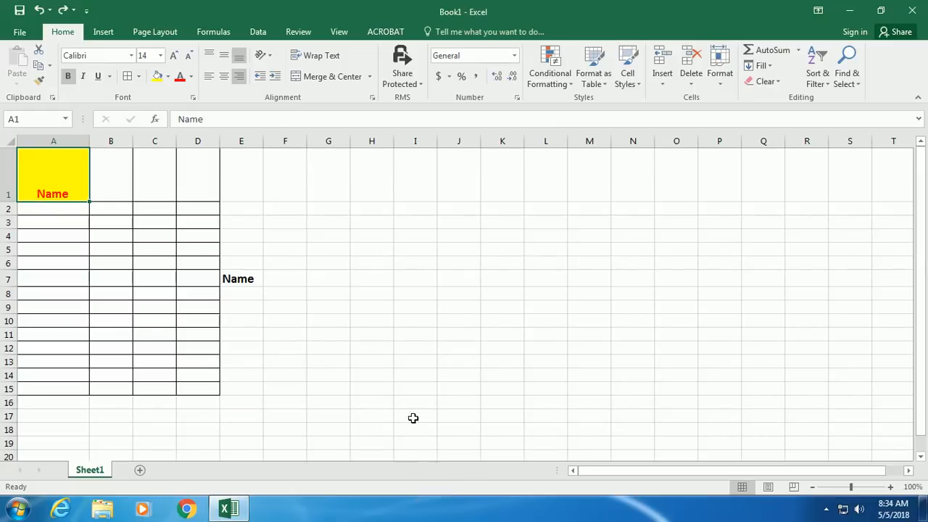
- Enter a long run of the letter a in B1 and turn on Wrap Text
{"action": "left_click", "coordinate": [111, 175]}
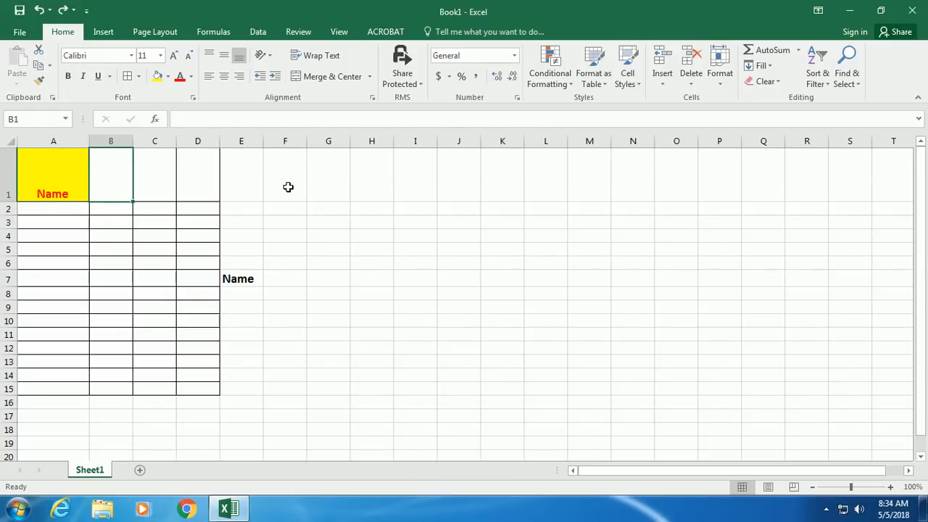
{"action": "type", "text": "aaaaaaaaaaaaaaaaaaaa"}
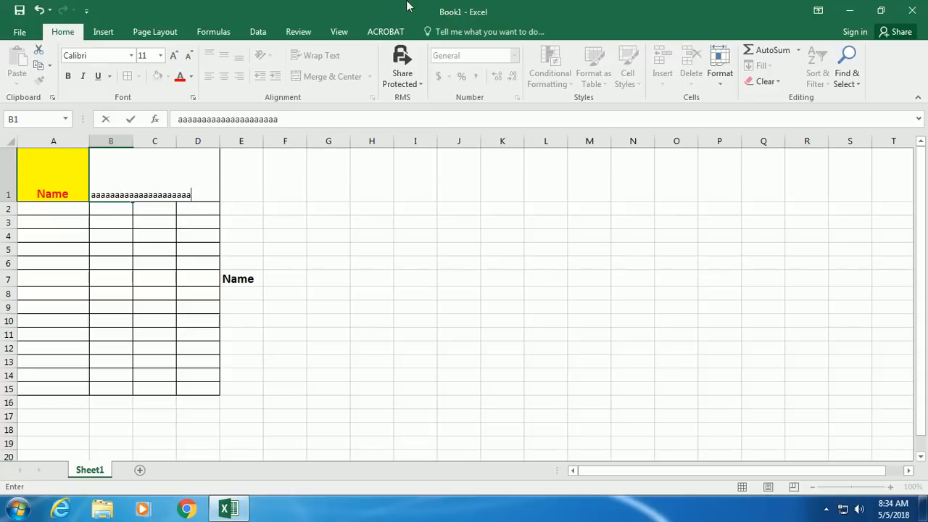
{"action": "left_click", "coordinate": [97, 258]}
{"action": "left_click", "coordinate": [107, 198]}
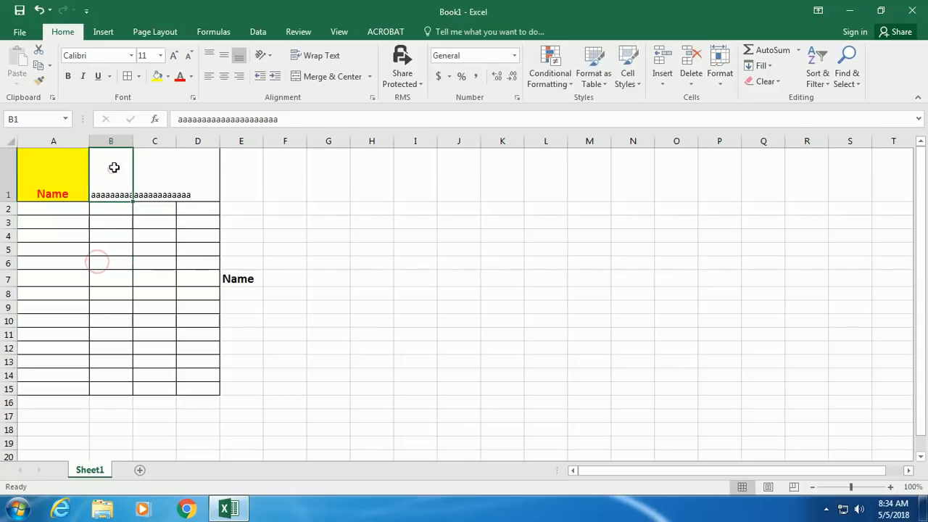
{"action": "left_click", "coordinate": [319, 56]}
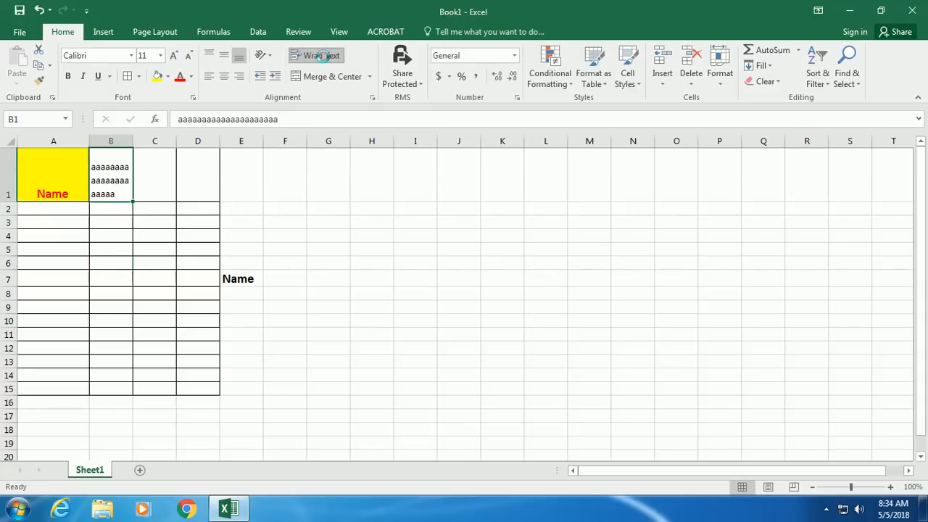
- Edit B1's contents down to a single letter 'a'
{"action": "double_click", "coordinate": [120, 193]}
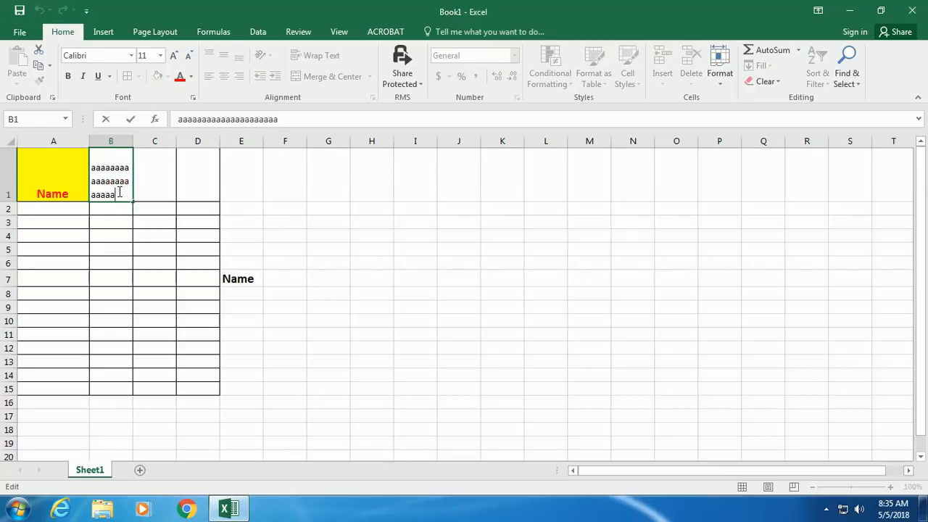
{"action": "type", "text": "777777"}
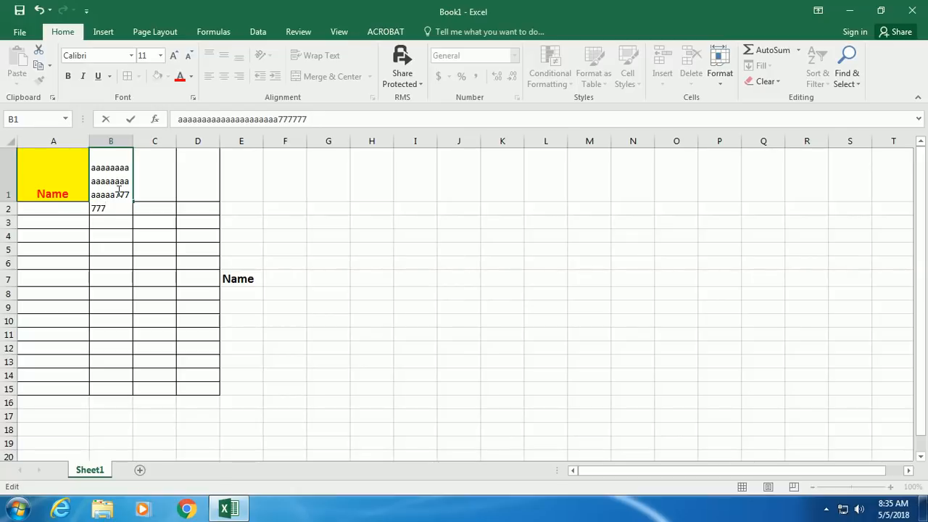
{"action": "key", "text": "BackSpace"}
{"action": "key", "text": "BackSpace"}
{"action": "key", "text": "BackSpace"}
{"action": "key", "text": "BackSpace"}
{"action": "key", "text": "BackSpace"}
{"action": "key", "text": "BackSpace"}
{"action": "key", "text": "BackSpace"}
{"action": "key", "text": "BackSpace"}
{"action": "key", "text": "BackSpace"}
{"action": "key", "text": "BackSpace"}
{"action": "key", "text": "BackSpace"}
{"action": "key", "text": "BackSpace"}
{"action": "key", "text": "BackSpace"}
{"action": "key", "text": "BackSpace"}
{"action": "key", "text": "BackSpace"}
{"action": "key", "text": "BackSpace"}
{"action": "key", "text": "BackSpace"}
{"action": "key", "text": "BackSpace"}
{"action": "key", "text": "BackSpace"}
{"action": "key", "text": "BackSpace"}
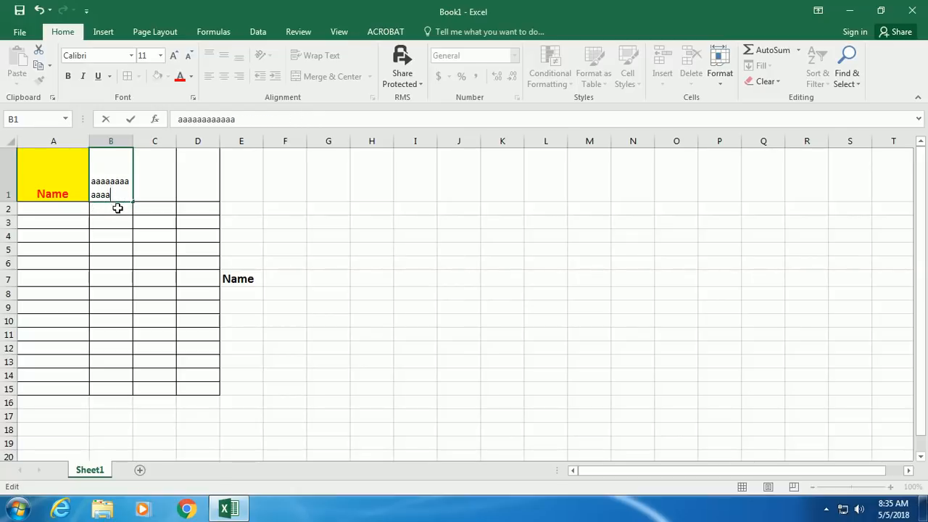
{"action": "key", "text": "BackSpace"}
{"action": "left_click", "coordinate": [83, 249]}
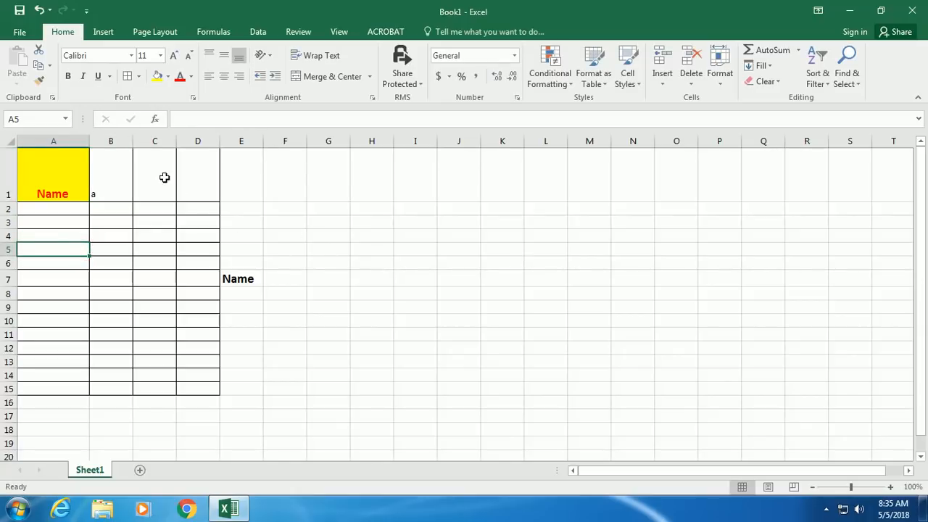
- Merge & Center C1:D1, unmerge it, then merge it again
{"action": "left_click_drag", "start_coordinate": [163, 178], "coordinate": [206, 181]}
{"action": "left_click", "coordinate": [310, 79]}
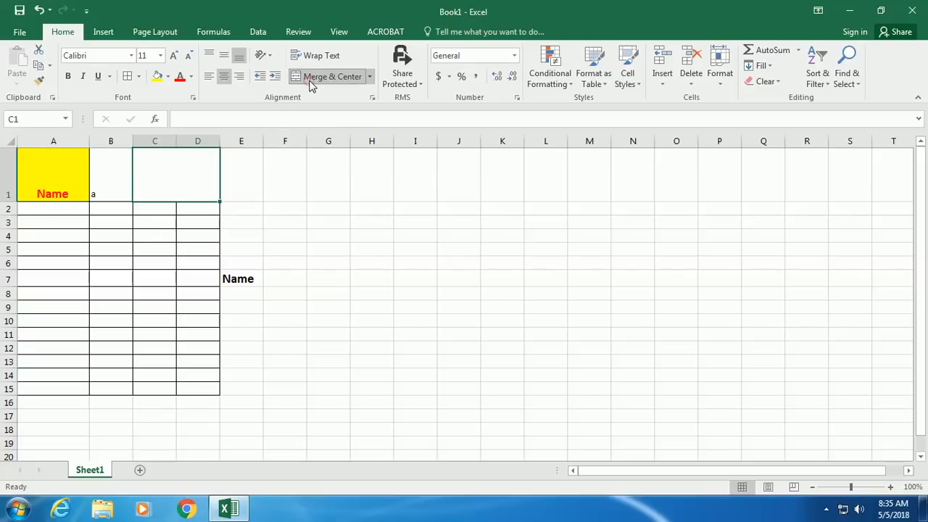
{"action": "left_click", "coordinate": [310, 80]}
{"action": "left_click", "coordinate": [264, 233]}
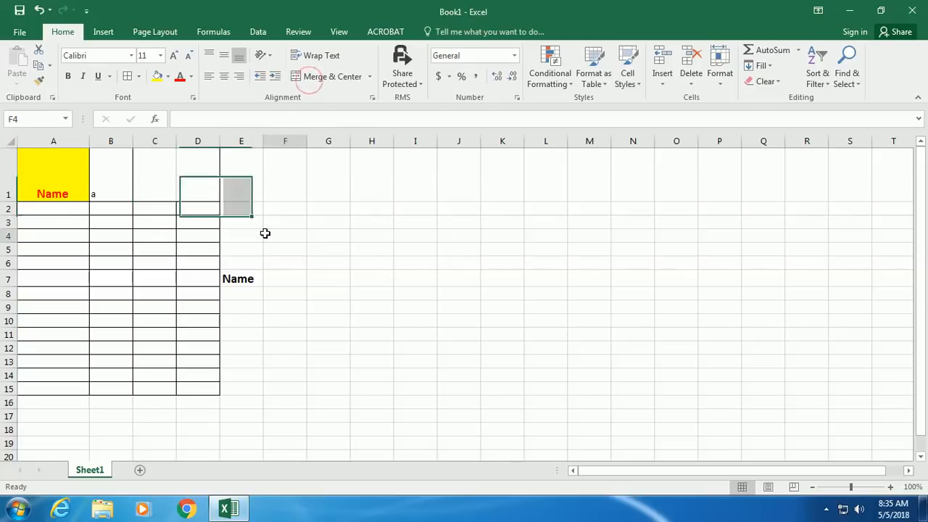
{"action": "left_click_drag", "start_coordinate": [153, 172], "coordinate": [190, 175]}
{"action": "left_click", "coordinate": [311, 76]}
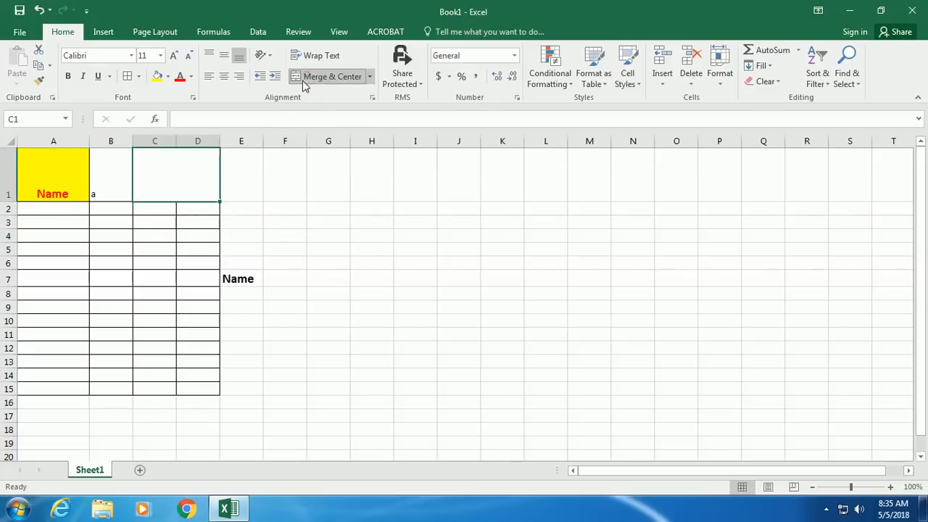
{"action": "left_click", "coordinate": [179, 284]}
- Select the merged C1 down to row 6, then view and close the protected sharing options
{"action": "left_click", "coordinate": [184, 185]}
{"action": "mouse_move", "coordinate": [182, 178]}
{"action": "left_mouse_down"}
{"action": "mouse_move", "coordinate": [182, 256]}
{"action": "mouse_move", "coordinate": [182, 190]}
{"action": "left_mouse_up"}
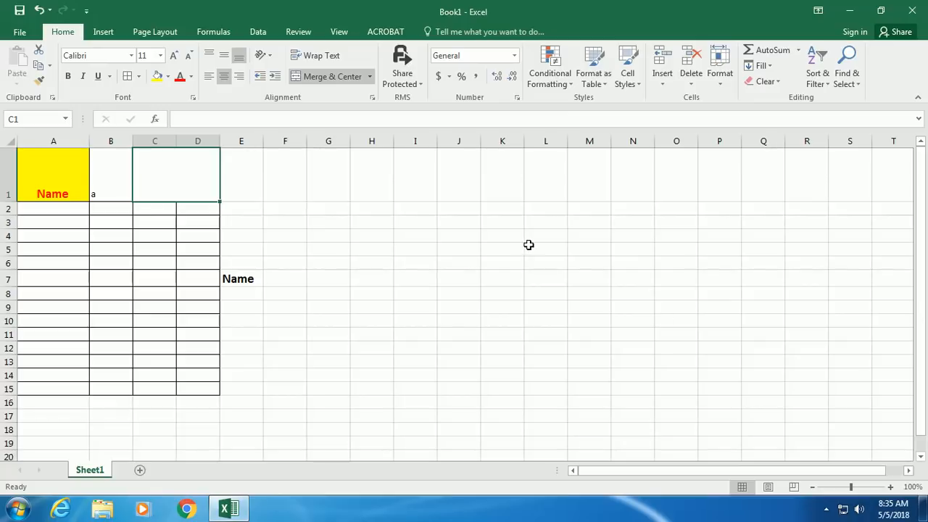
{"action": "left_click", "coordinate": [406, 238]}
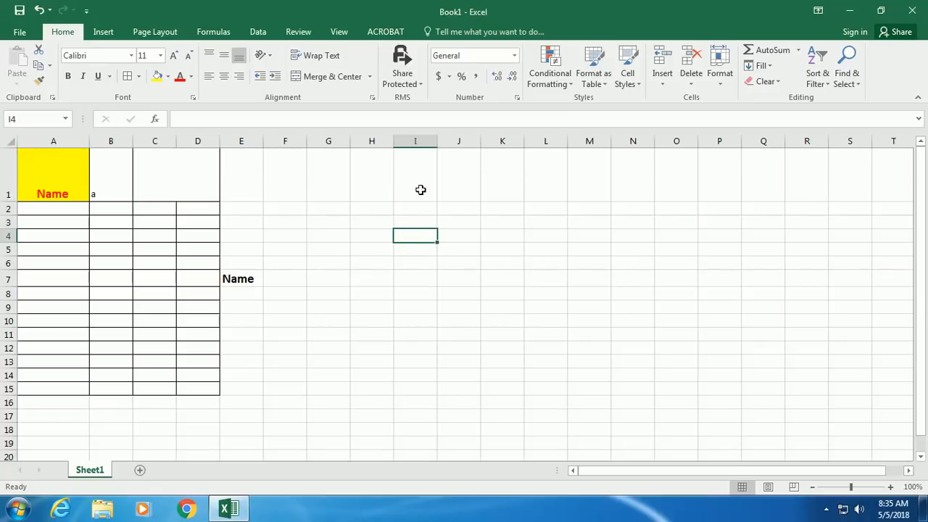
{"action": "left_click", "coordinate": [416, 82]}
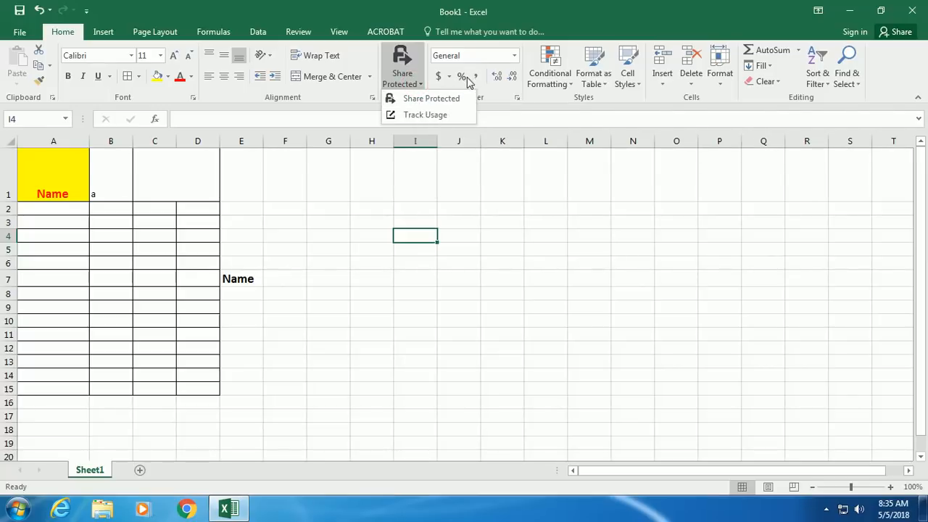
{"action": "left_click", "coordinate": [134, 297]}
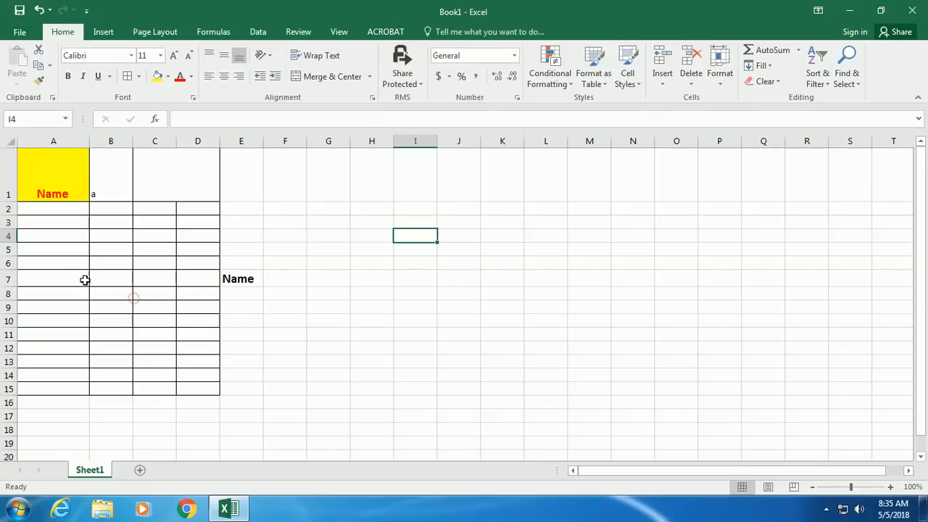
- Enter 70 in A3 and 100 in B3
{"action": "left_click", "coordinate": [55, 218]}
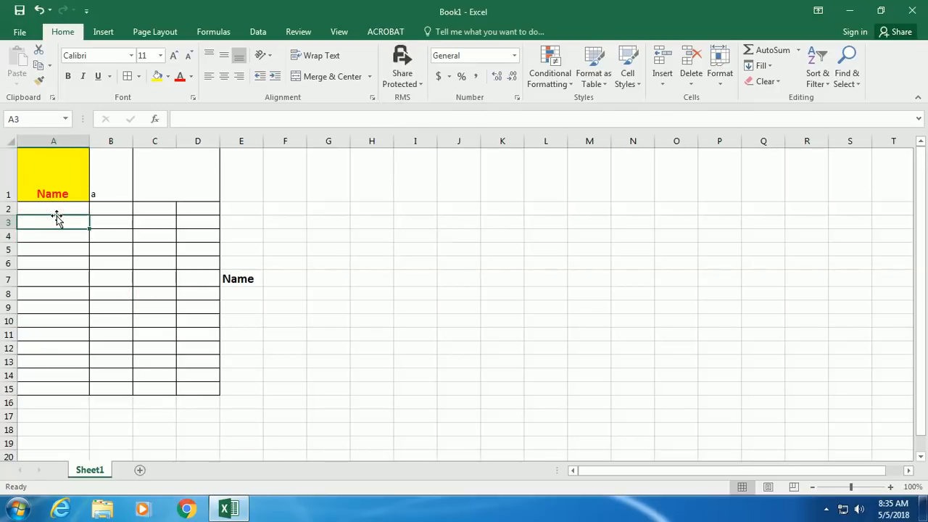
{"action": "type", "text": "70"}
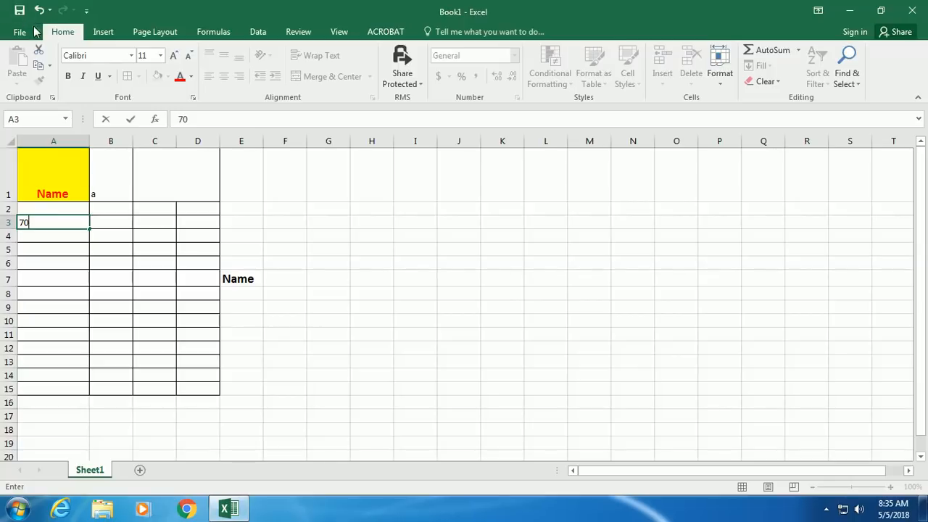
{"action": "left_click", "coordinate": [104, 224]}
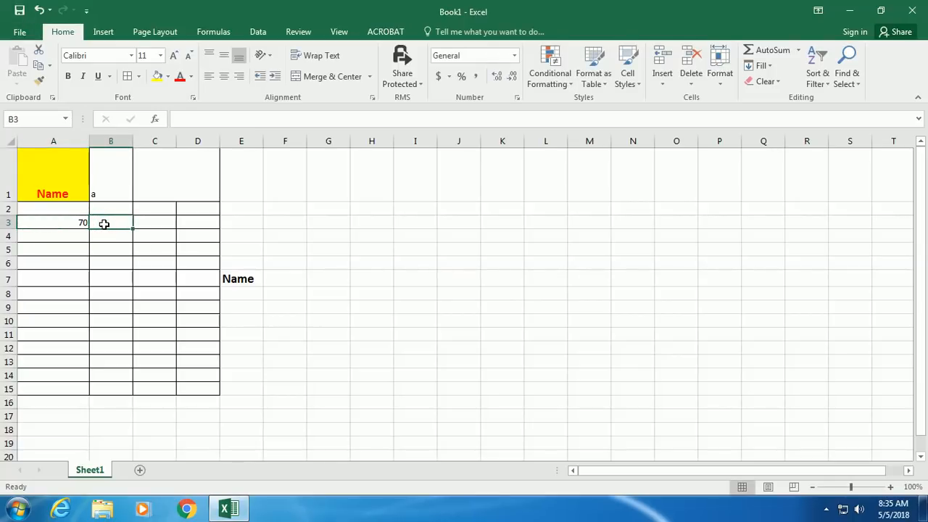
{"action": "type", "text": "100"}
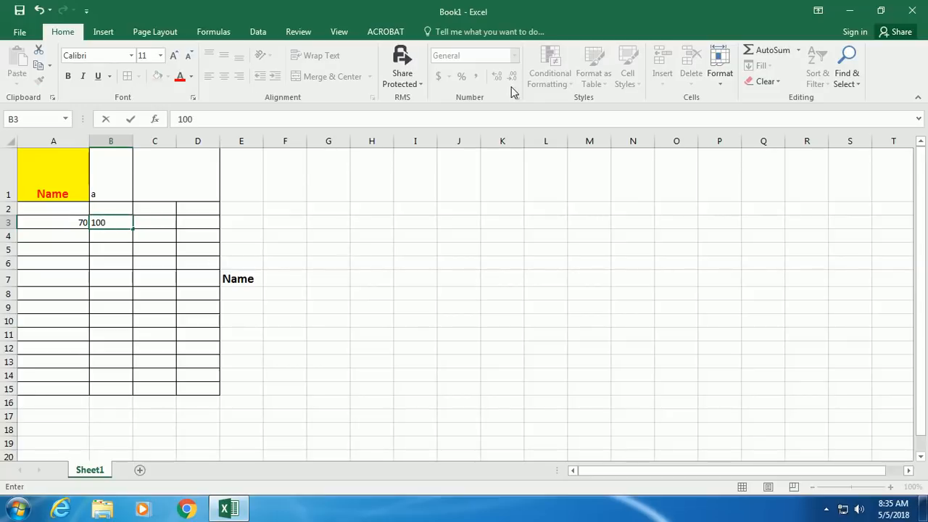
- Compute =A3/B3 as a percentage in C3, then delete it
{"action": "left_click", "coordinate": [146, 224]}
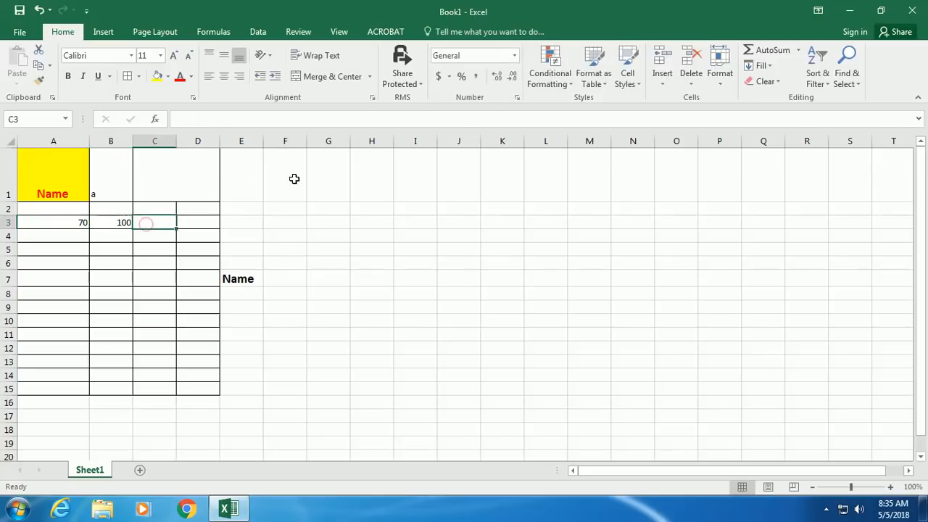
{"action": "left_click", "coordinate": [461, 75]}
{"action": "type", "text": "="}
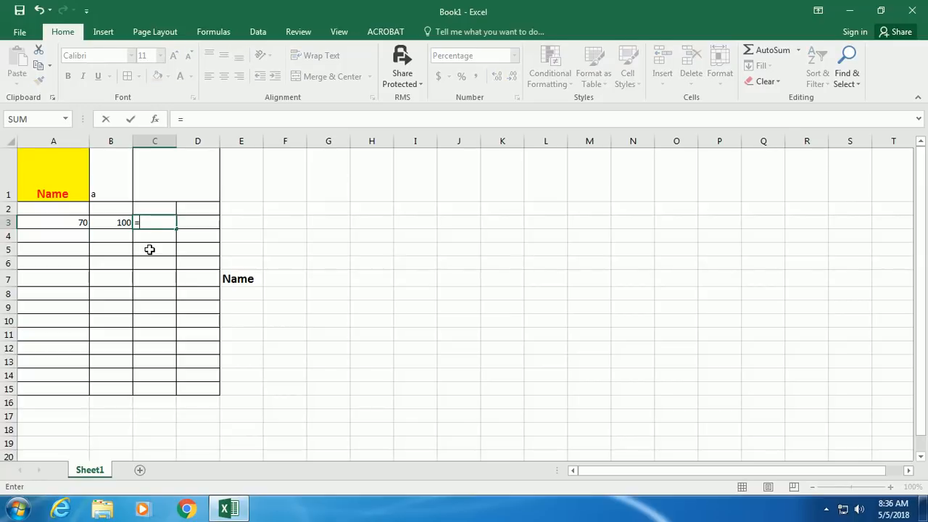
{"action": "type", "text": "a"}
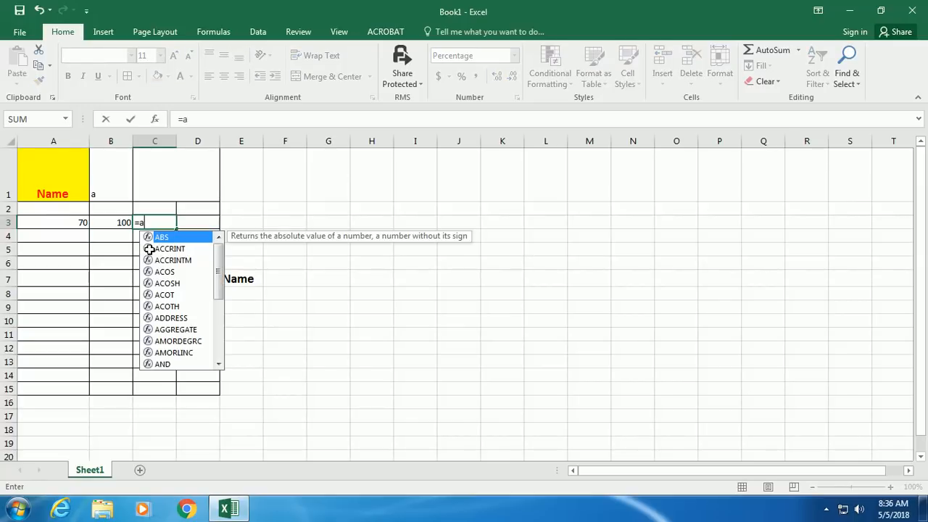
{"action": "type", "text": "3"}
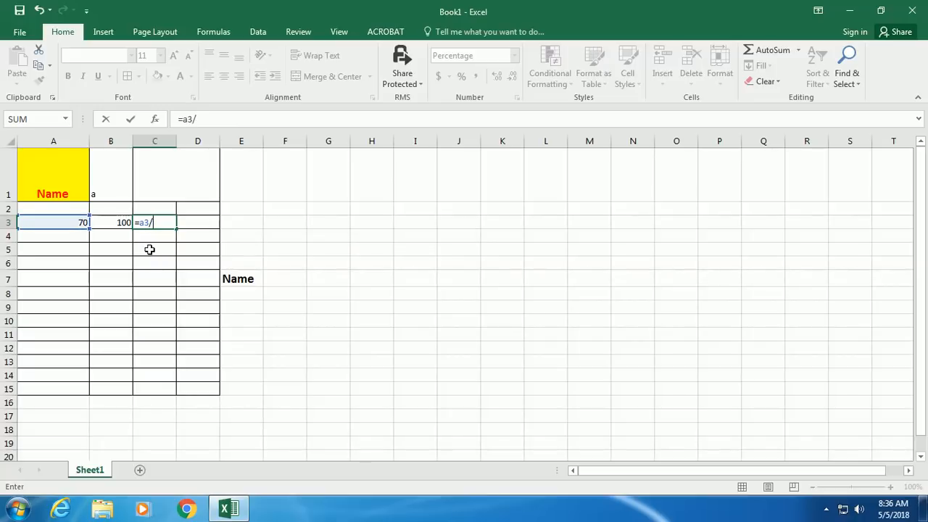
{"action": "type", "text": "/b"}
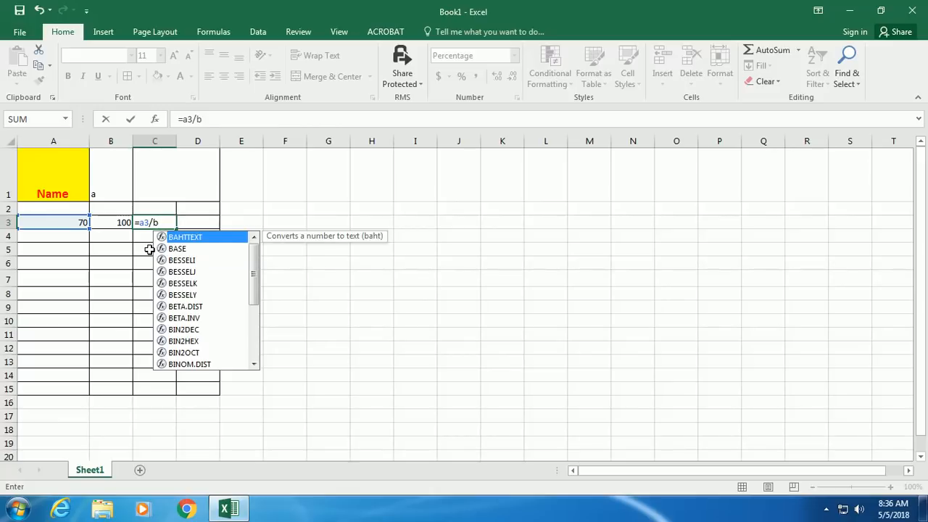
{"action": "type", "text": "3"}
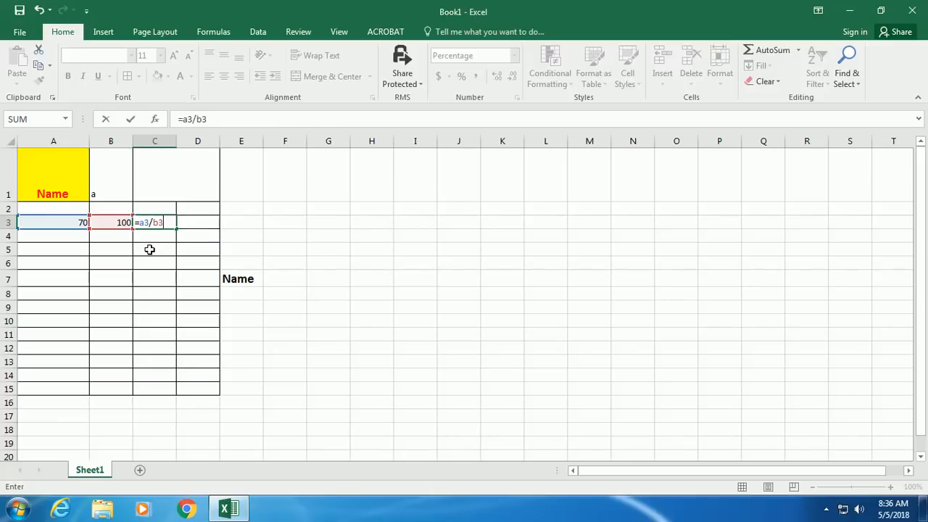
{"action": "key", "text": "Return"}
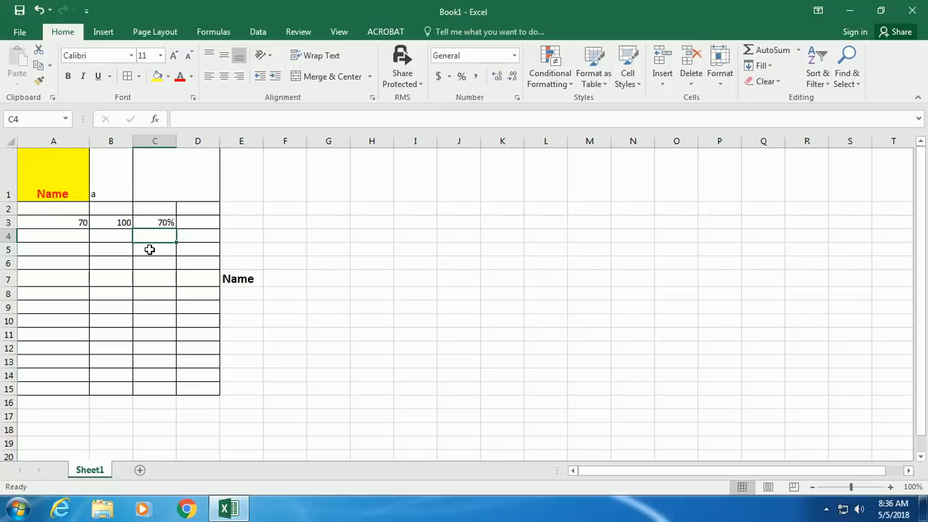
{"action": "left_click", "coordinate": [161, 224]}
{"action": "key", "text": "Delete"}
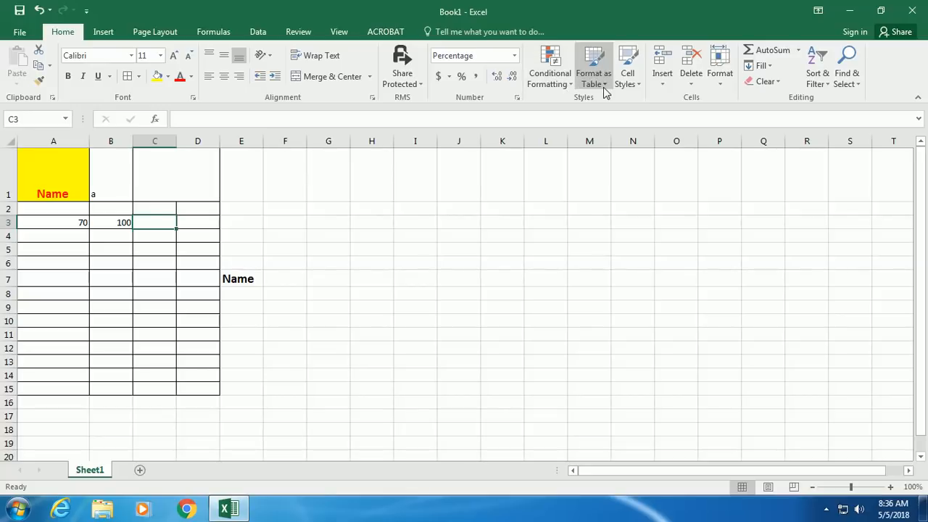
- Format A1:D11 as a banded table without a header row
{"action": "left_click_drag", "start_coordinate": [66, 177], "coordinate": [170, 335]}
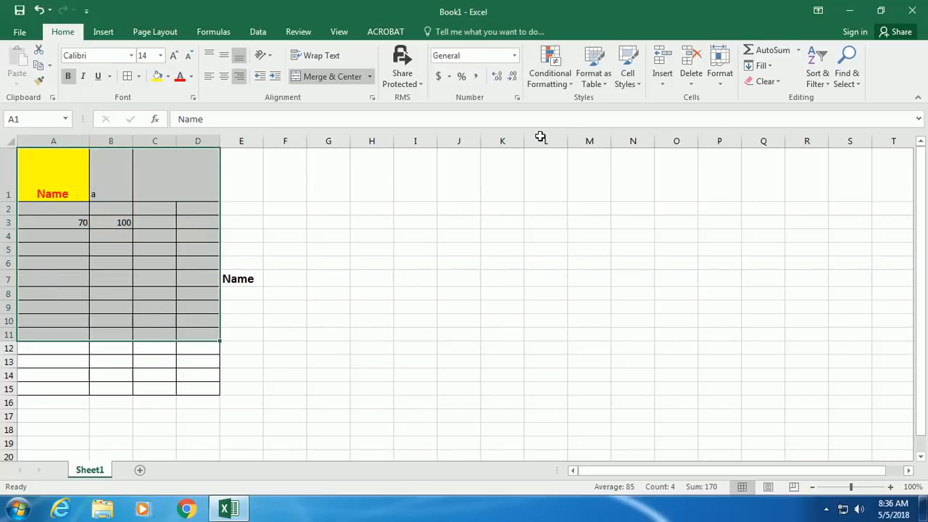
{"action": "left_click", "coordinate": [593, 69]}
{"action": "left_click", "coordinate": [597, 134]}
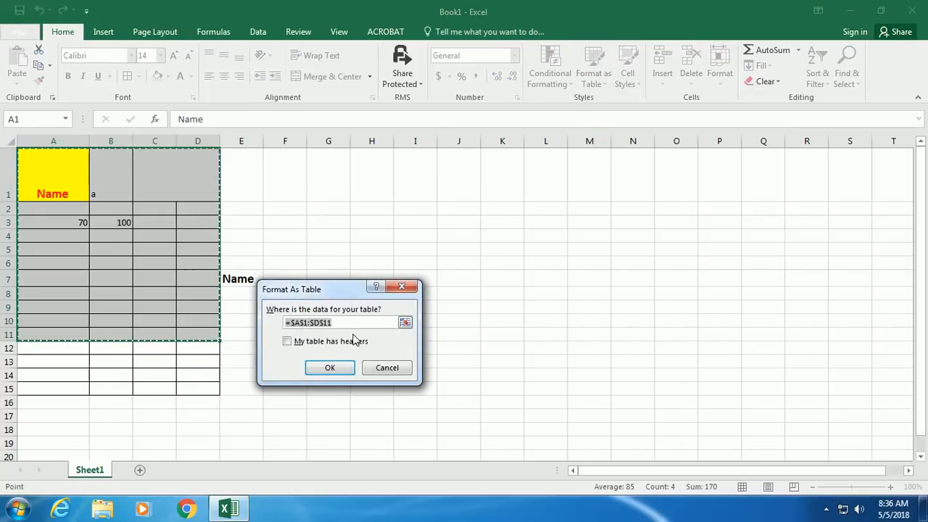
{"action": "left_click", "coordinate": [332, 367]}
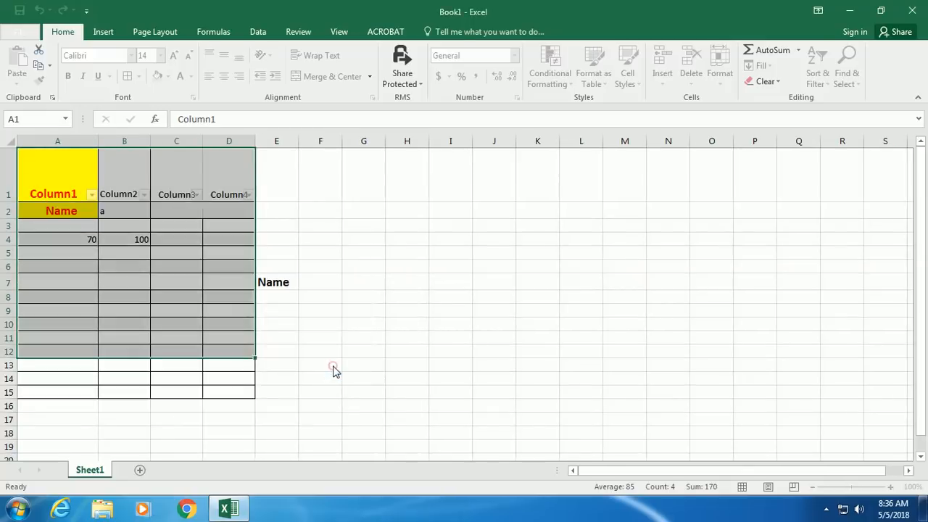
{"action": "left_click", "coordinate": [348, 280]}
- Try the Column3 and Column1 filter dropdowns, then select header cells A1:D1
{"action": "left_click", "coordinate": [196, 194]}
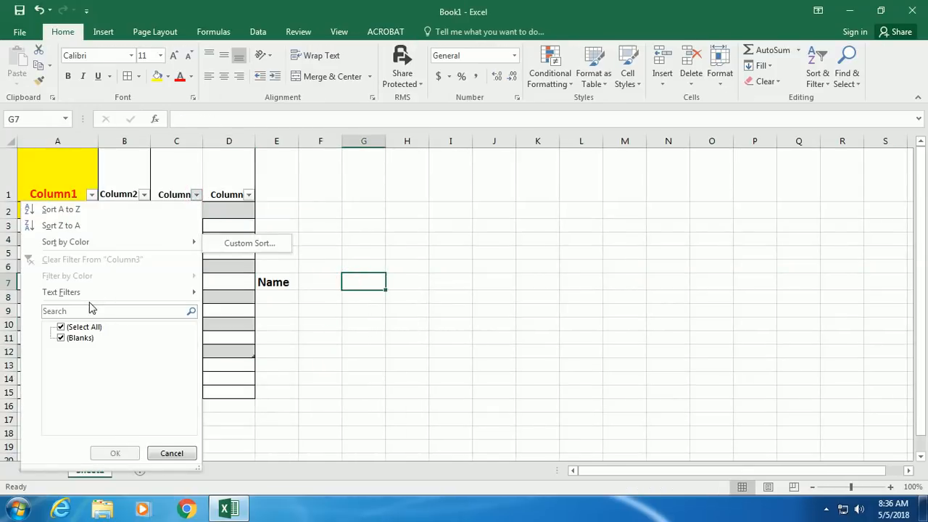
{"action": "left_click", "coordinate": [332, 197]}
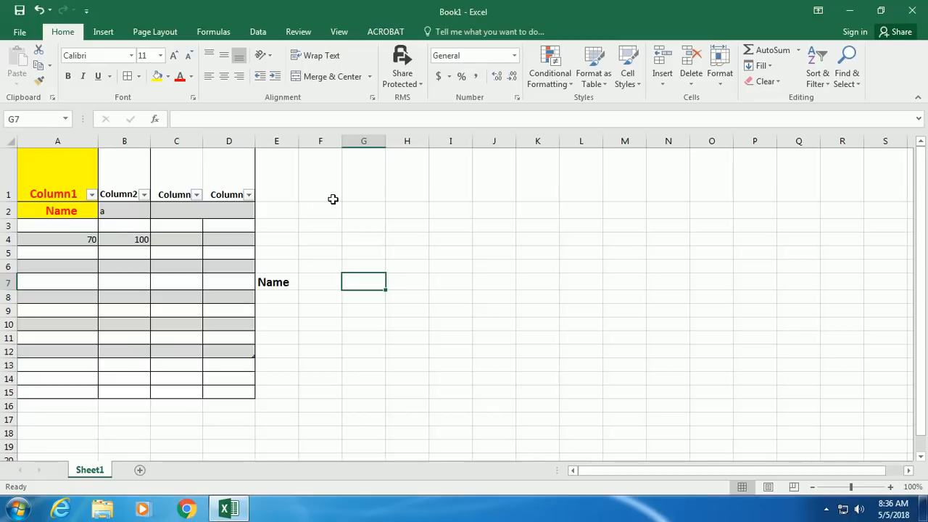
{"action": "left_click", "coordinate": [89, 194]}
{"action": "left_click_drag", "start_coordinate": [78, 165], "coordinate": [226, 174]}
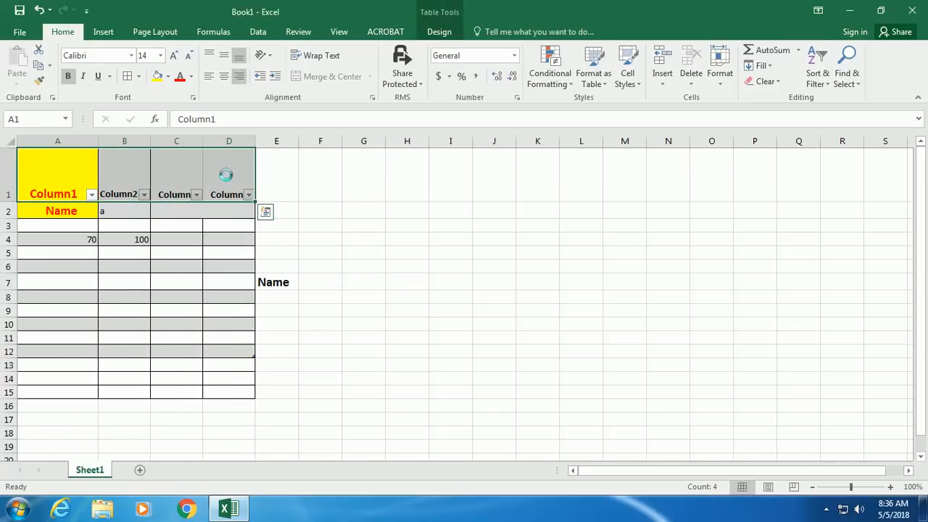
- Delete the table's columns, then undo the deletion
{"action": "right_click", "coordinate": [227, 175]}
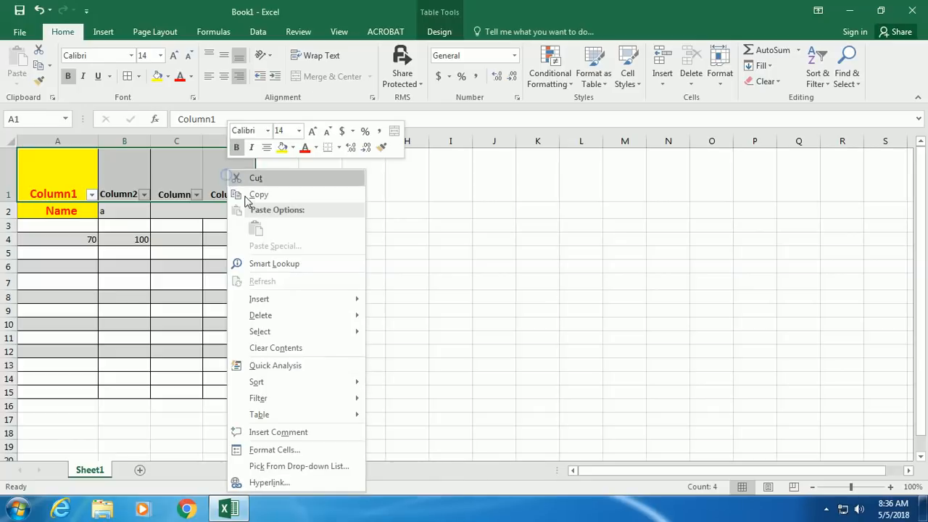
{"action": "mouse_move", "coordinate": [288, 314]}
{"action": "left_click", "coordinate": [390, 317]}
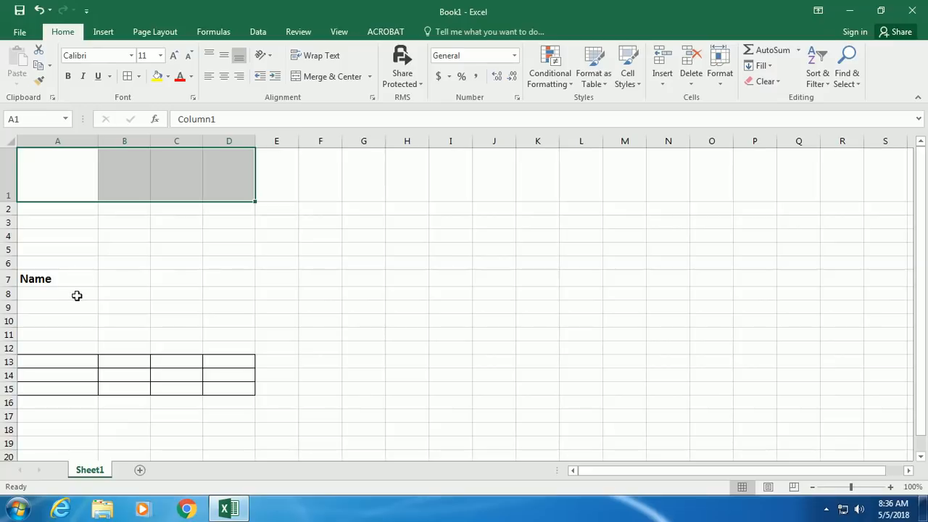
{"action": "key", "text": "ctrl+z"}
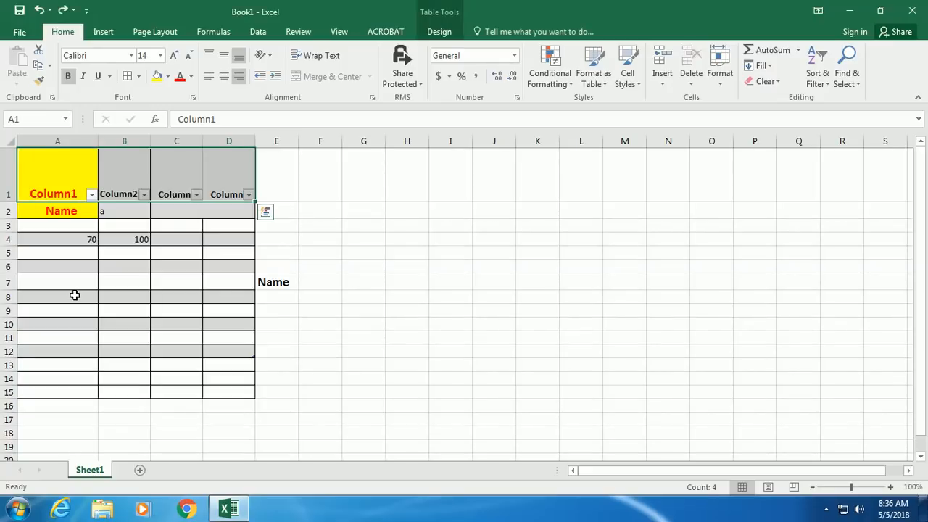
- Convert the table to a normal cell range
{"action": "right_click", "coordinate": [69, 181]}
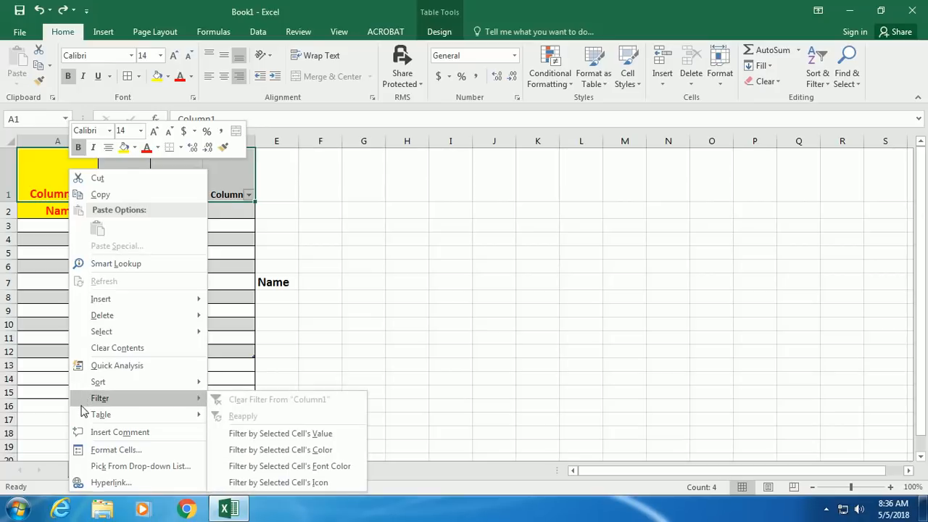
{"action": "mouse_move", "coordinate": [84, 415]}
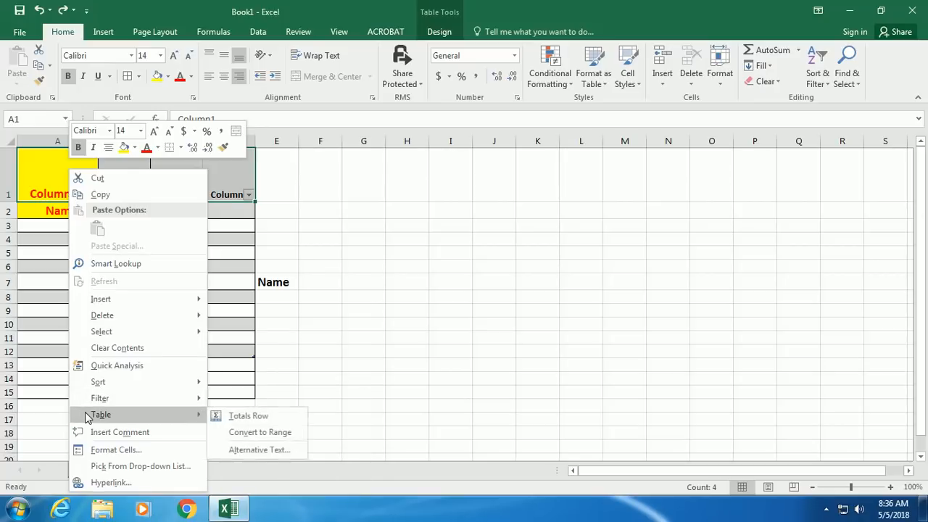
{"action": "left_click", "coordinate": [273, 434]}
{"action": "left_click", "coordinate": [448, 289]}
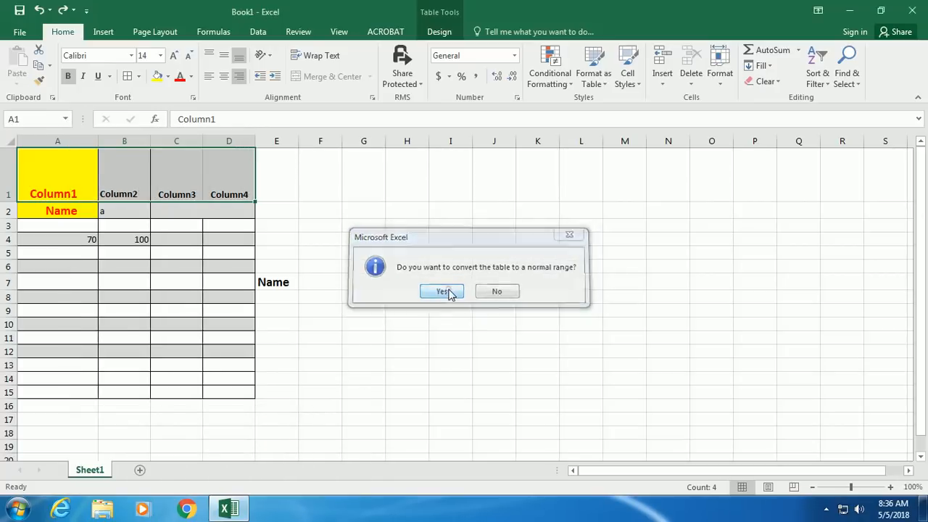
- Copy E1's plain formatting onto the Column1–Column4 headers in A1:D1
{"action": "left_click", "coordinate": [282, 186]}
{"action": "left_click", "coordinate": [39, 81]}
{"action": "left_click_drag", "start_coordinate": [220, 183], "coordinate": [30, 169]}
{"action": "left_click", "coordinate": [192, 355]}
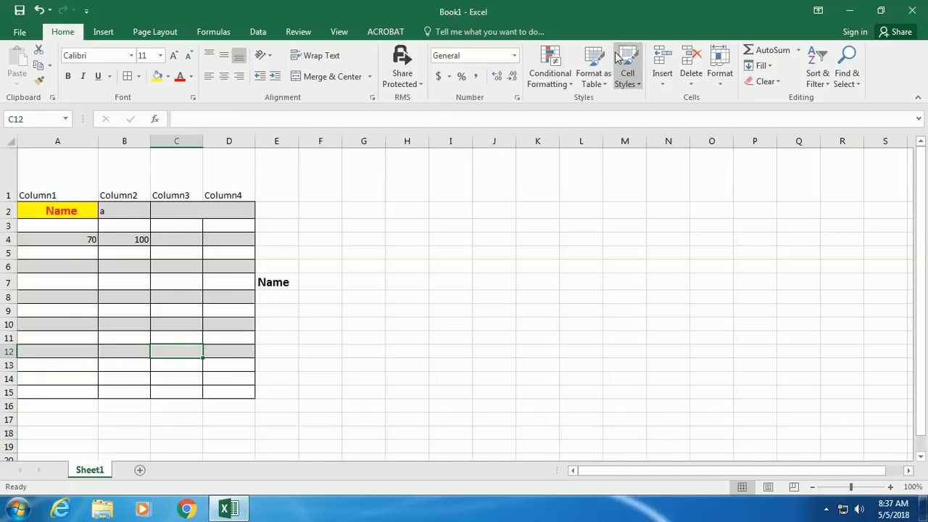
{"action": "left_click_drag", "start_coordinate": [70, 172], "coordinate": [221, 172]}
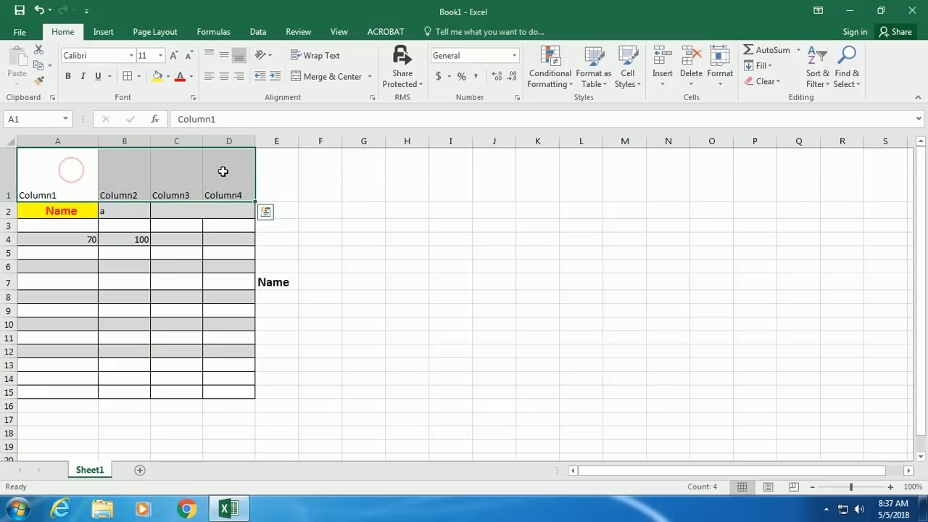
{"action": "left_click", "coordinate": [627, 73]}
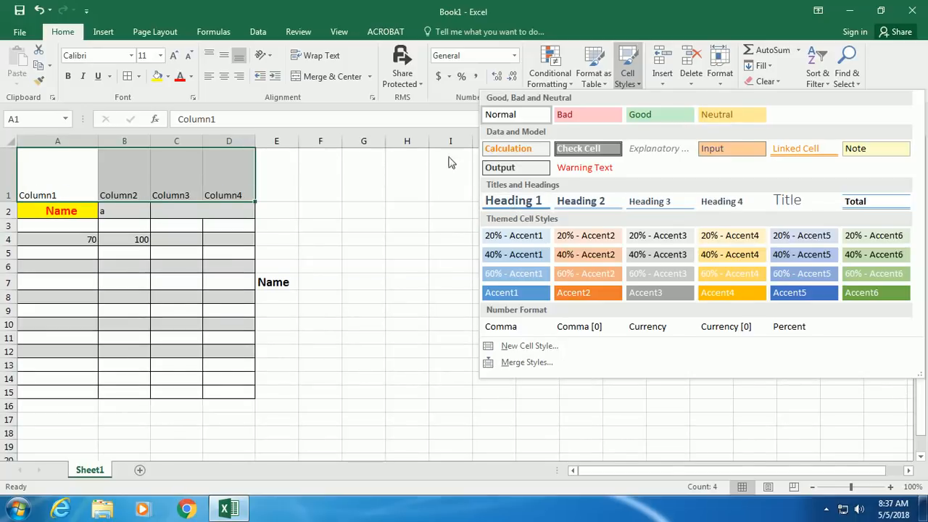
{"action": "left_click", "coordinate": [326, 192]}
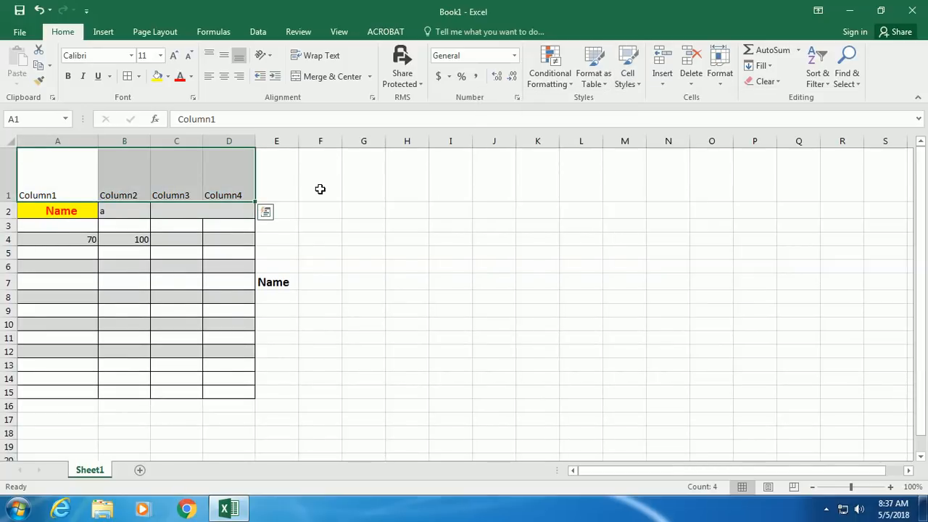
{"action": "left_click", "coordinate": [448, 225]}
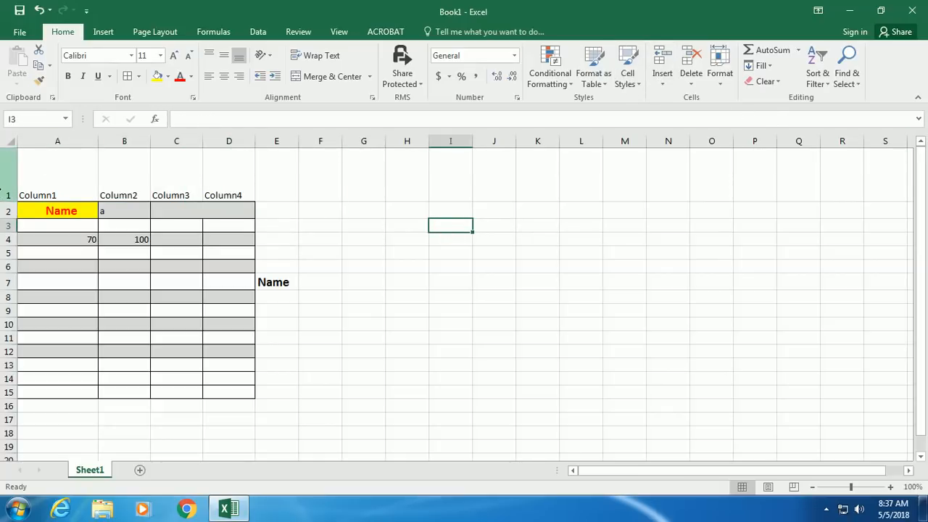
{"action": "right_click", "coordinate": [4, 174]}
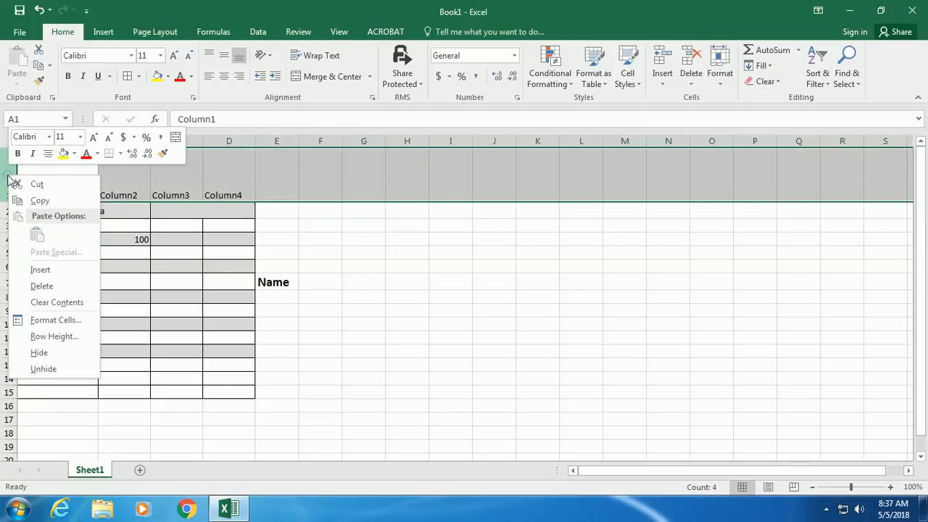
{"action": "left_click", "coordinate": [27, 268]}
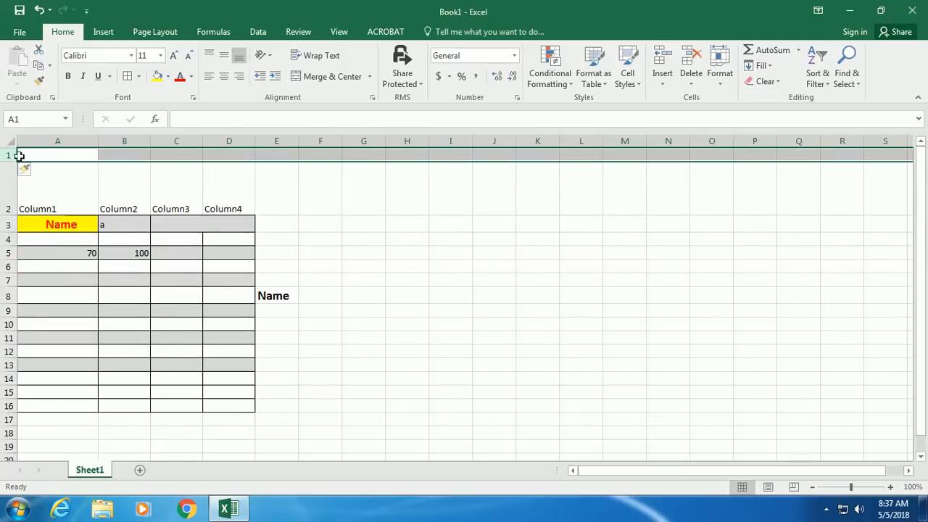
{"action": "right_click", "coordinate": [10, 155]}
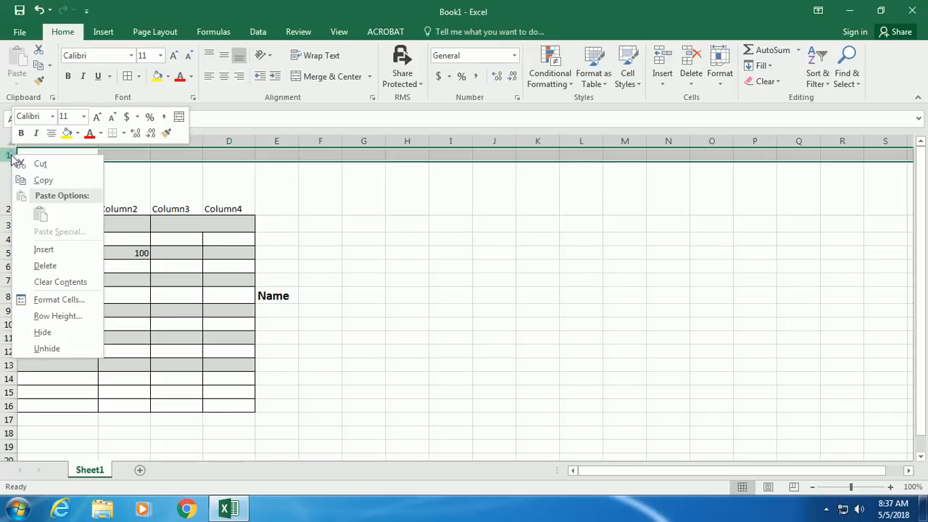
{"action": "left_click", "coordinate": [60, 267]}
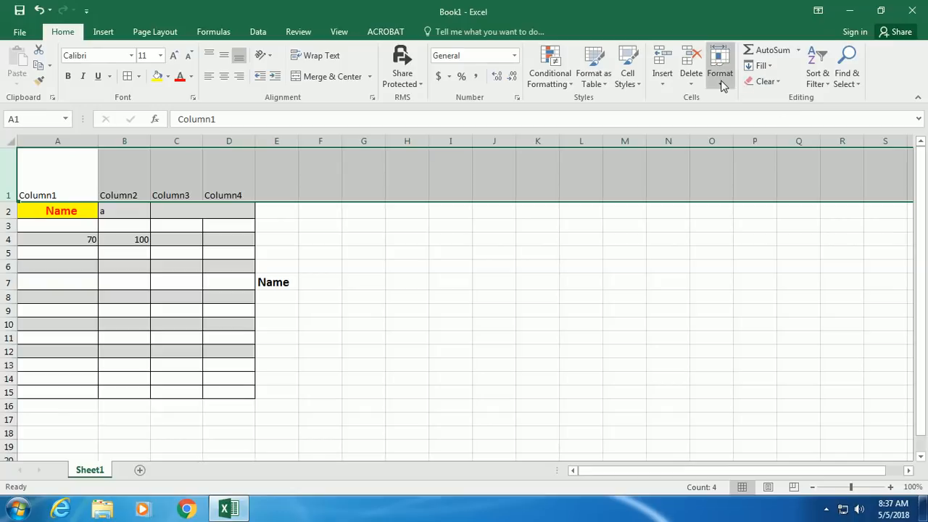
- Set row 1's height to 15 via Format > Row Height
{"action": "left_click", "coordinate": [721, 84]}
{"action": "left_click", "coordinate": [723, 115]}
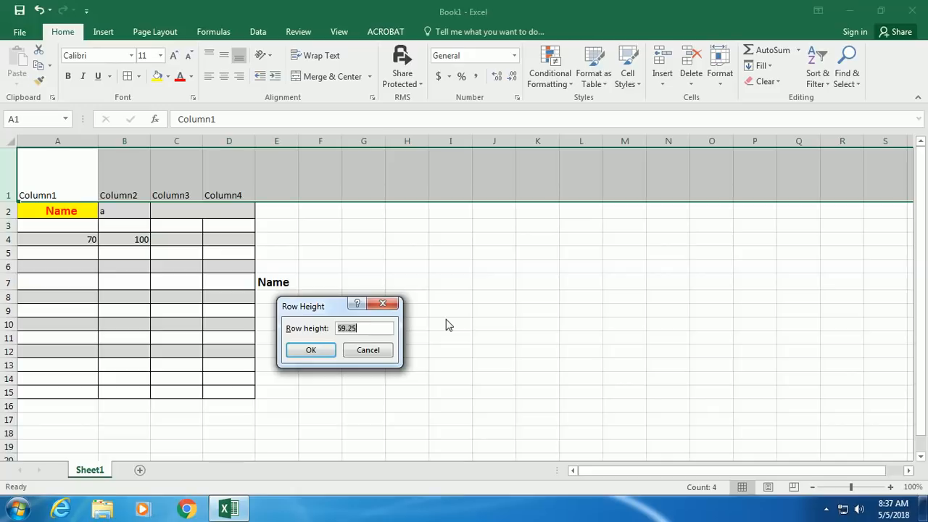
{"action": "type", "text": "15"}
{"action": "left_click", "coordinate": [325, 351]}
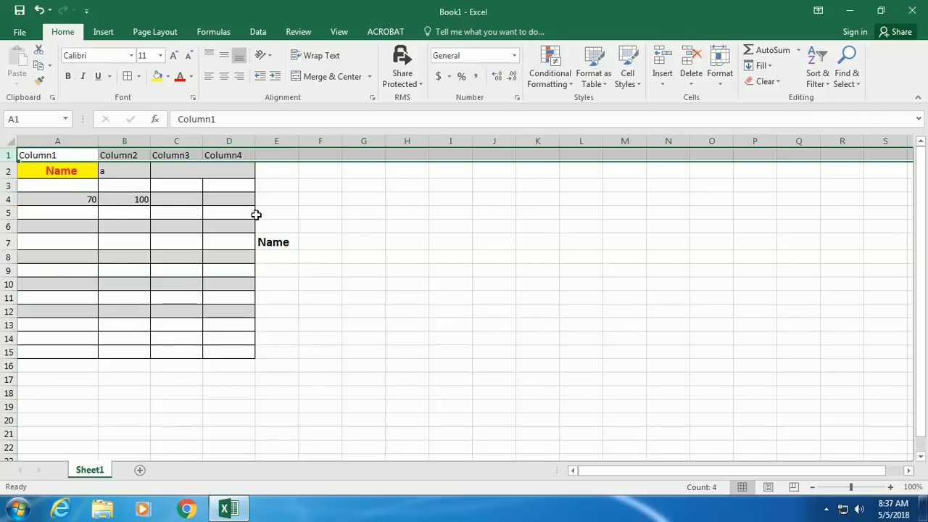
- Enter =SUM(A3:B3) in C4
{"action": "left_click", "coordinate": [176, 197]}
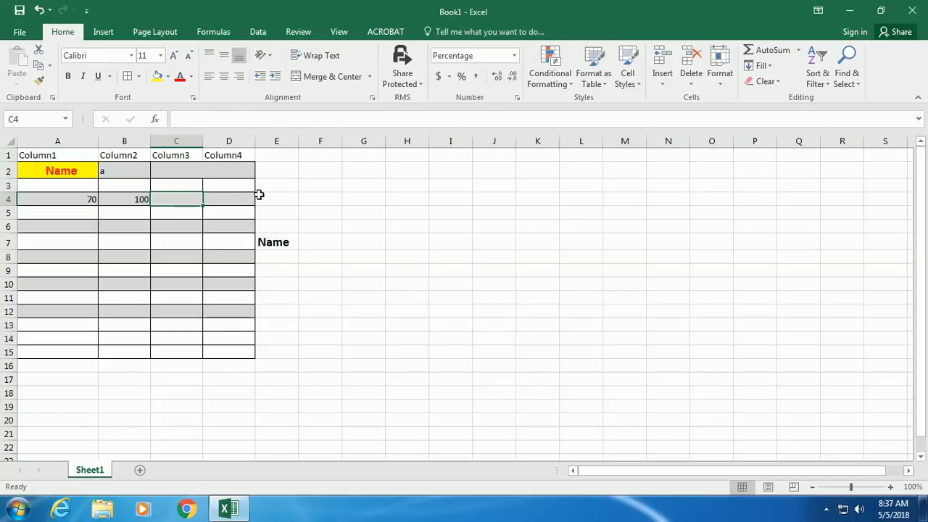
{"action": "left_click", "coordinate": [798, 50]}
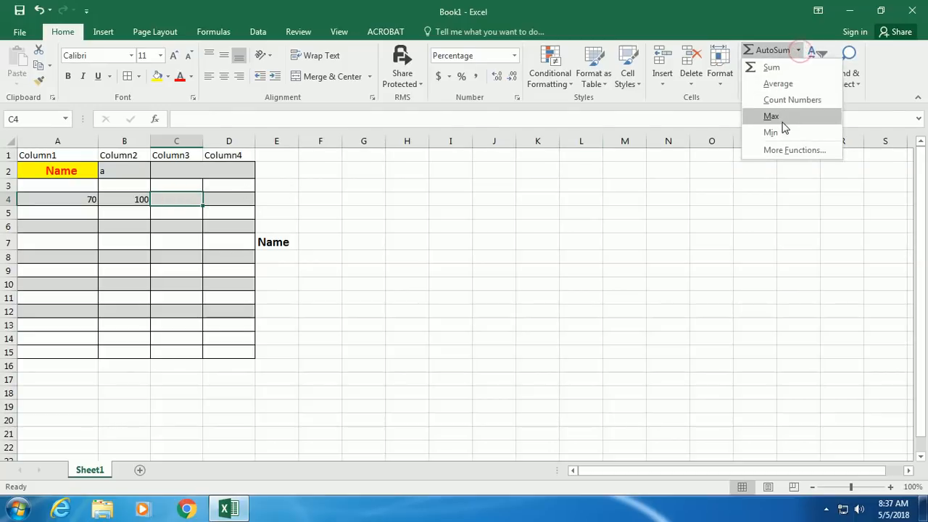
{"action": "left_click", "coordinate": [264, 234]}
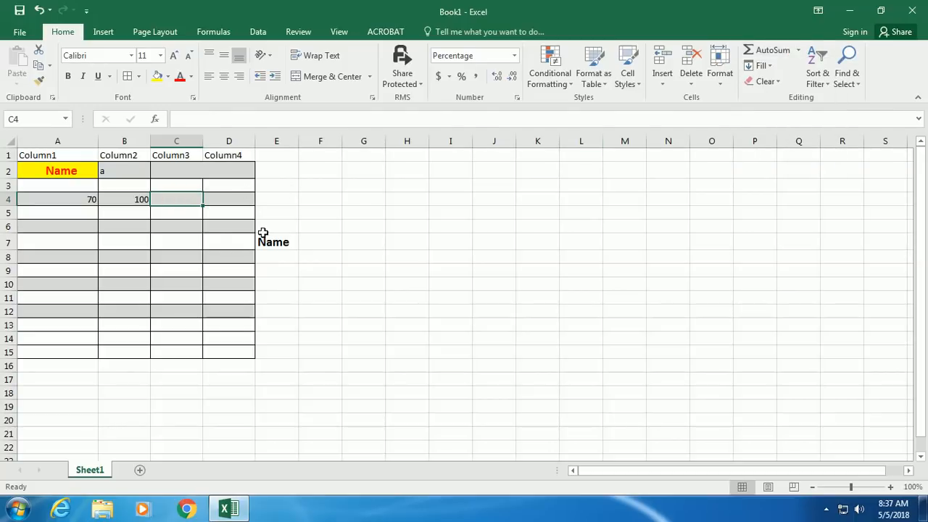
{"action": "left_click", "coordinate": [166, 197]}
{"action": "type", "text": "="}
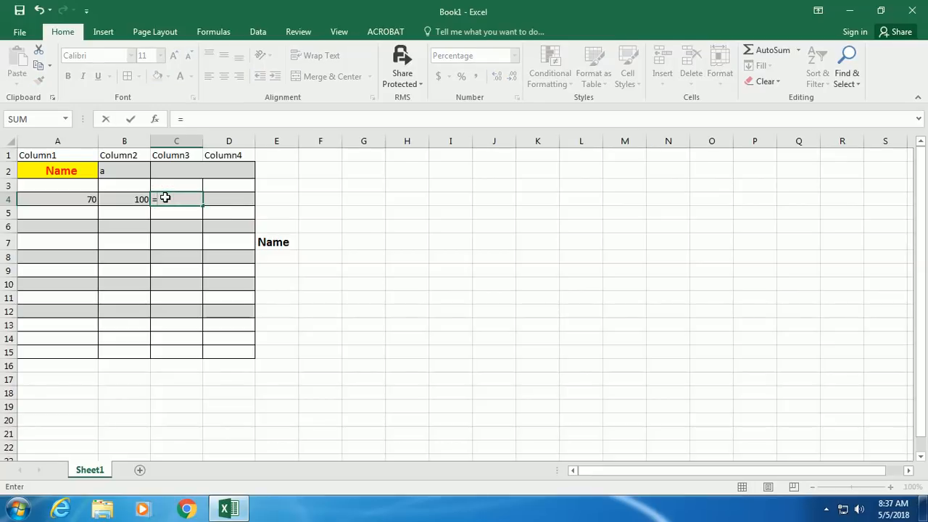
{"action": "type", "text": "sum"}
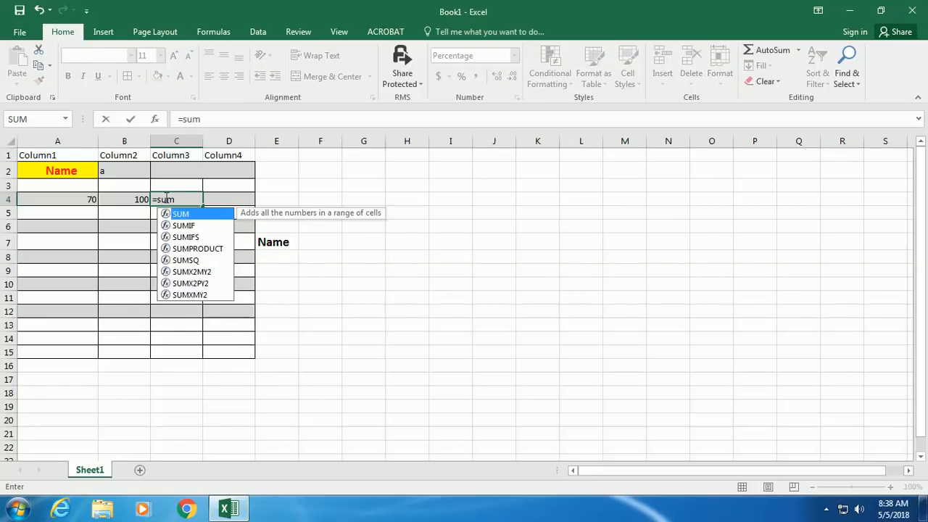
{"action": "type", "text": "("}
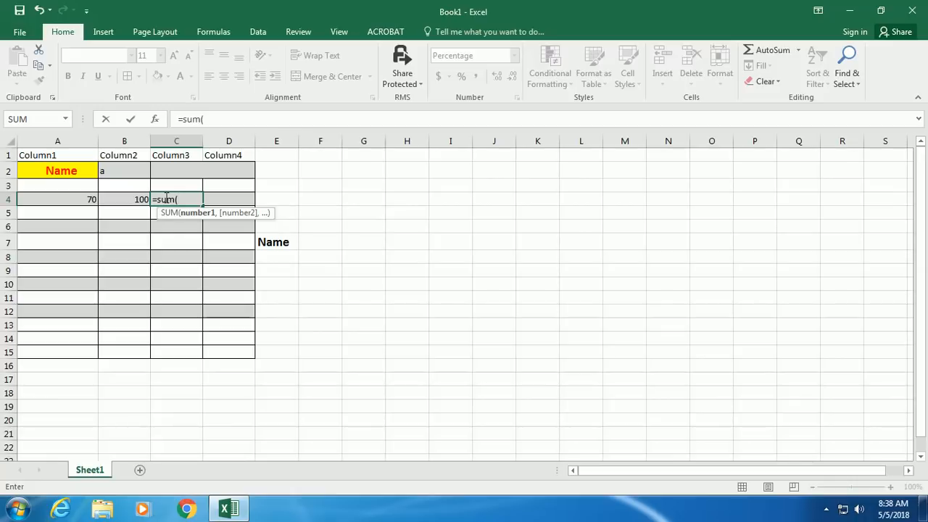
{"action": "type", "text": "a"}
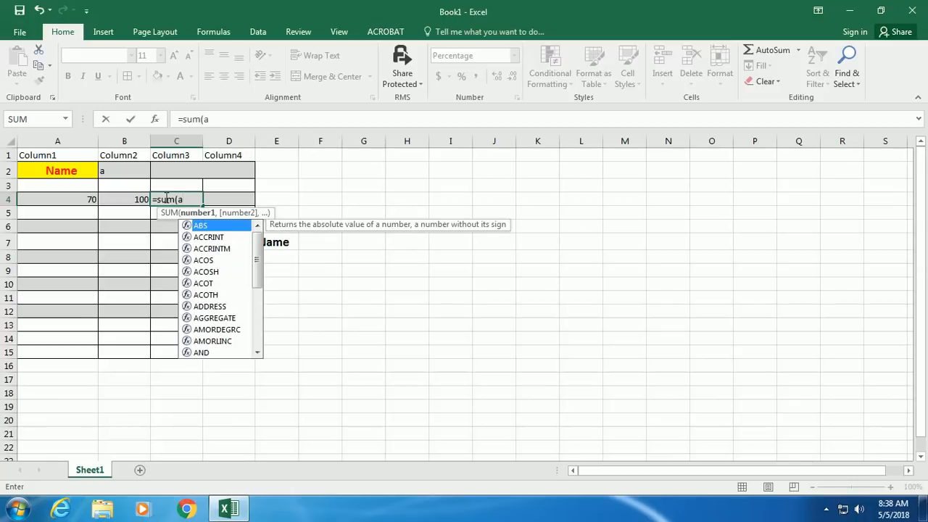
{"action": "type", "text": "3"}
{"action": "type", "text": ":"}
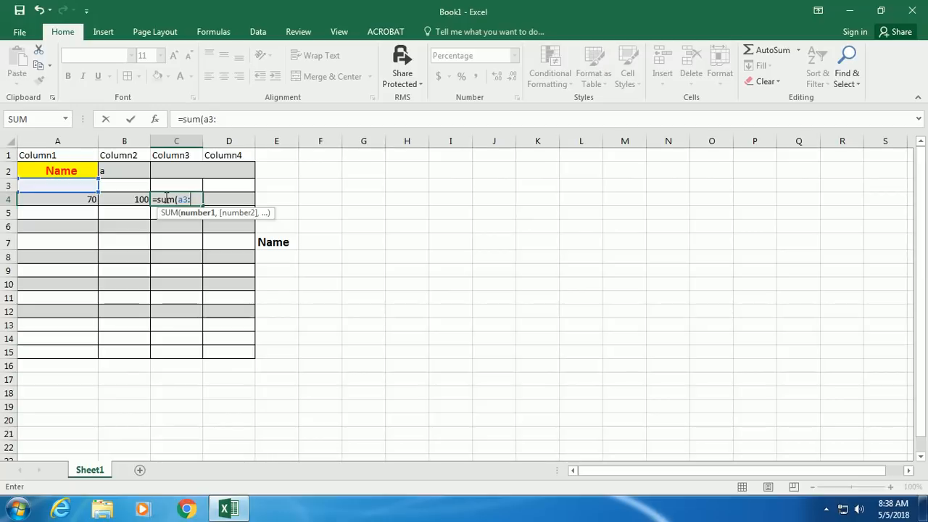
{"action": "type", "text": "b3"}
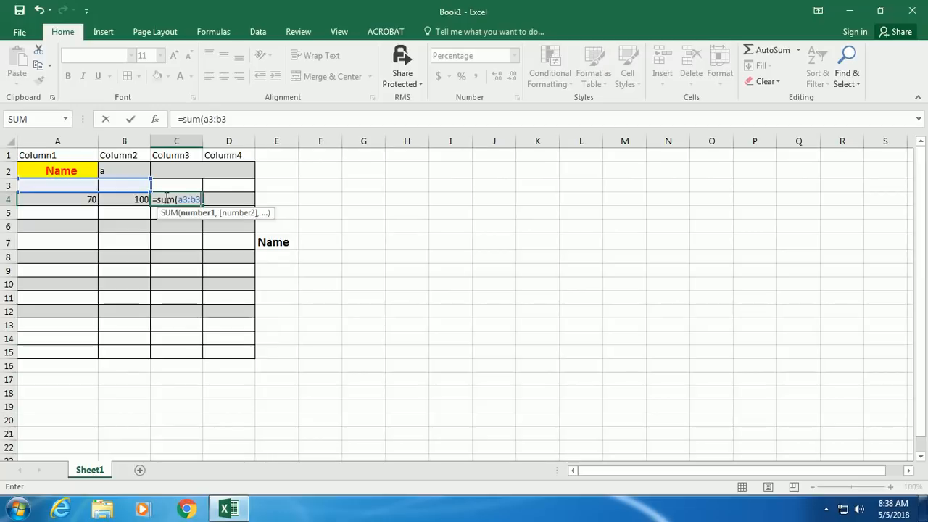
{"action": "type", "text": ")"}
{"action": "key", "text": "Return"}
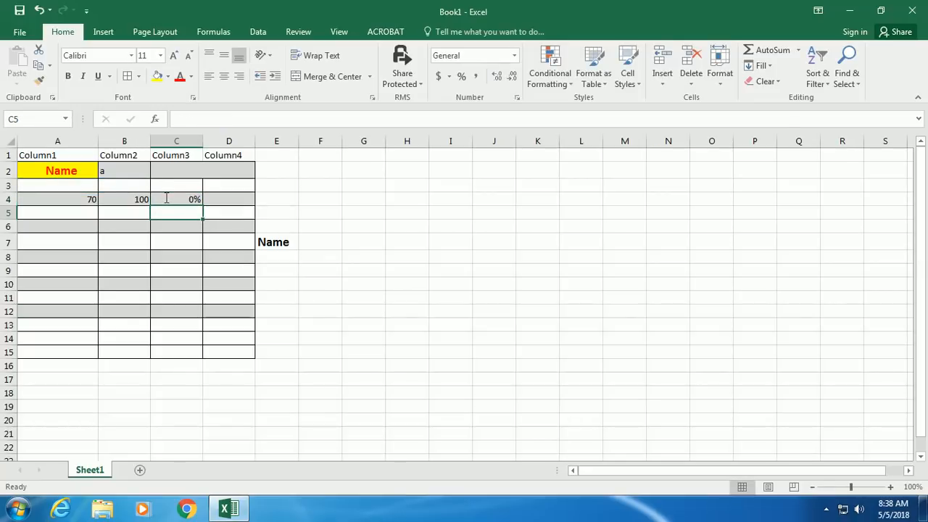
- Delete C4's formula and re-enter =SUM(A3:B3)
{"action": "left_click", "coordinate": [166, 198]}
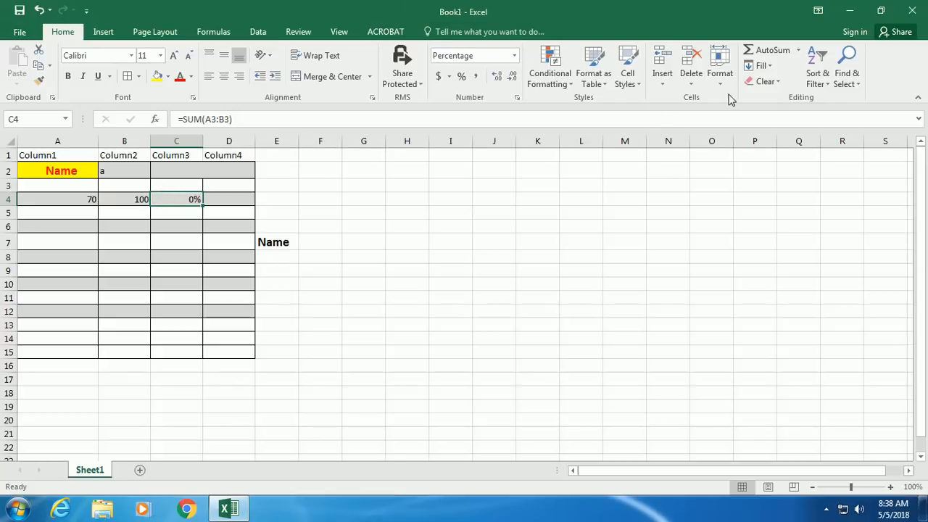
{"action": "left_click", "coordinate": [179, 197]}
{"action": "key", "text": "Delete"}
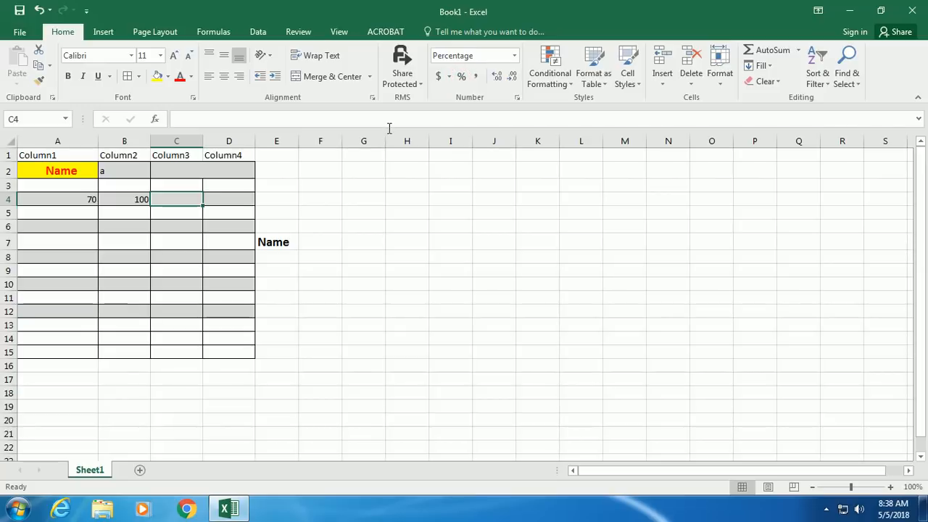
{"action": "type", "text": "="}
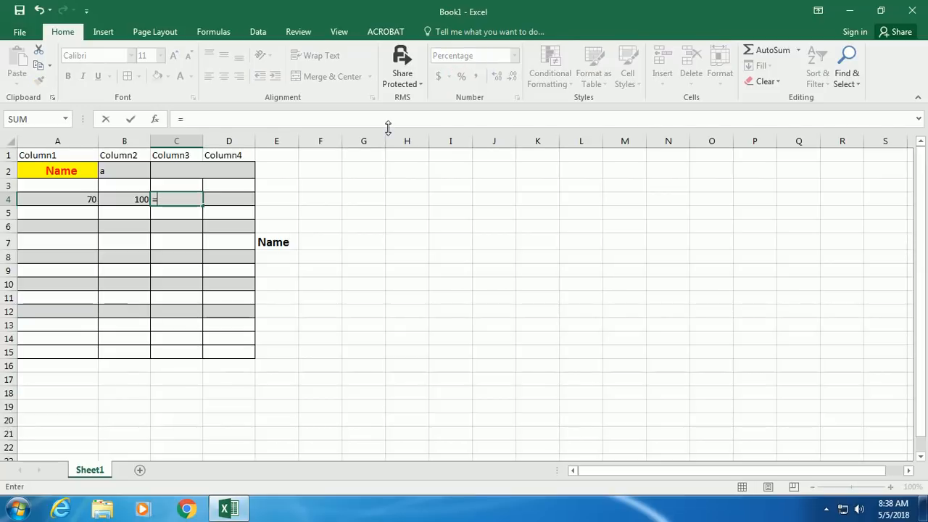
{"action": "type", "text": "sum"}
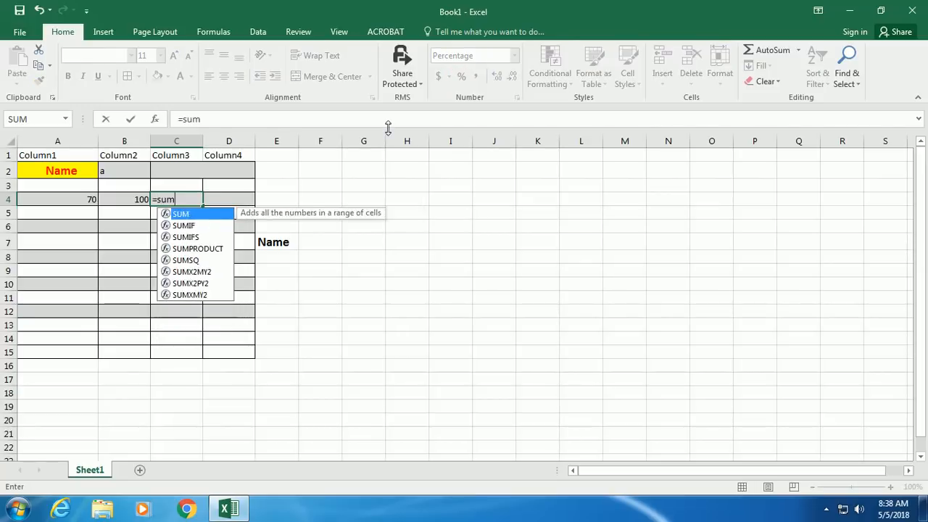
{"action": "type", "text": "("}
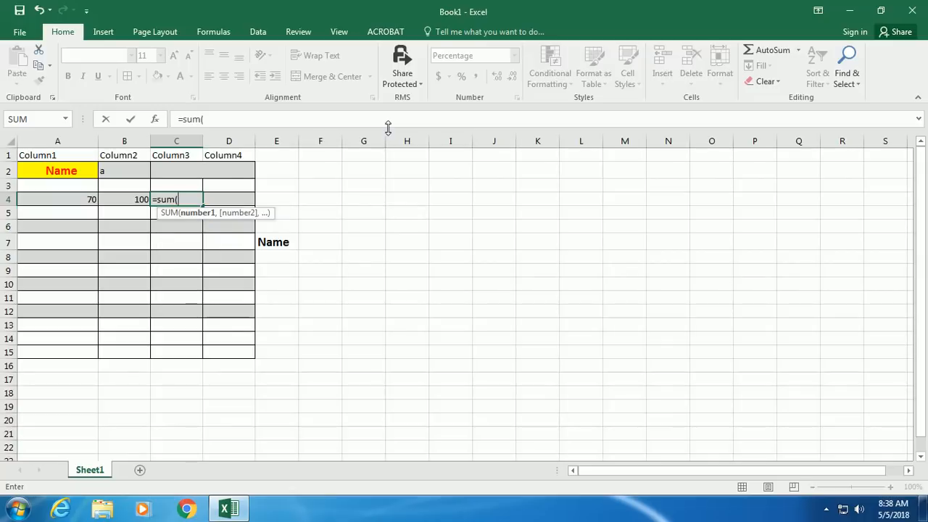
{"action": "type", "text": "a3"}
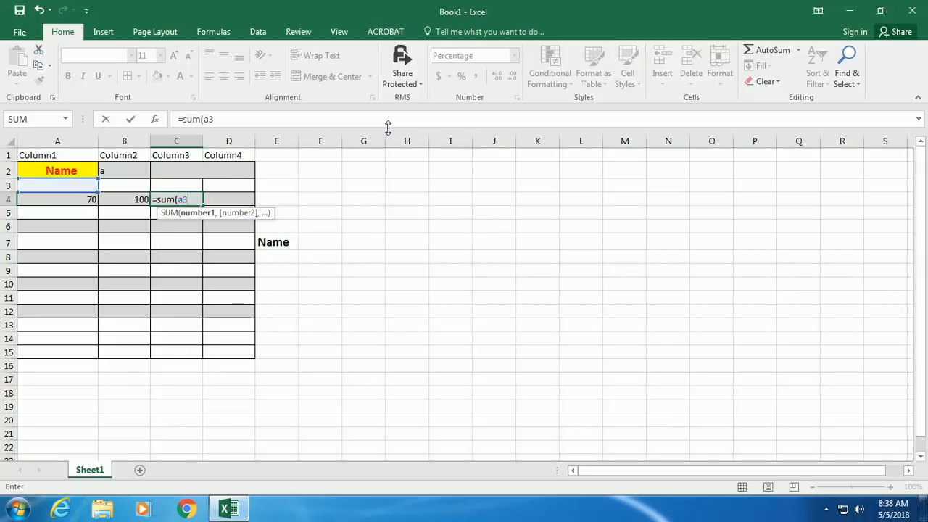
{"action": "type", "text": ":b"}
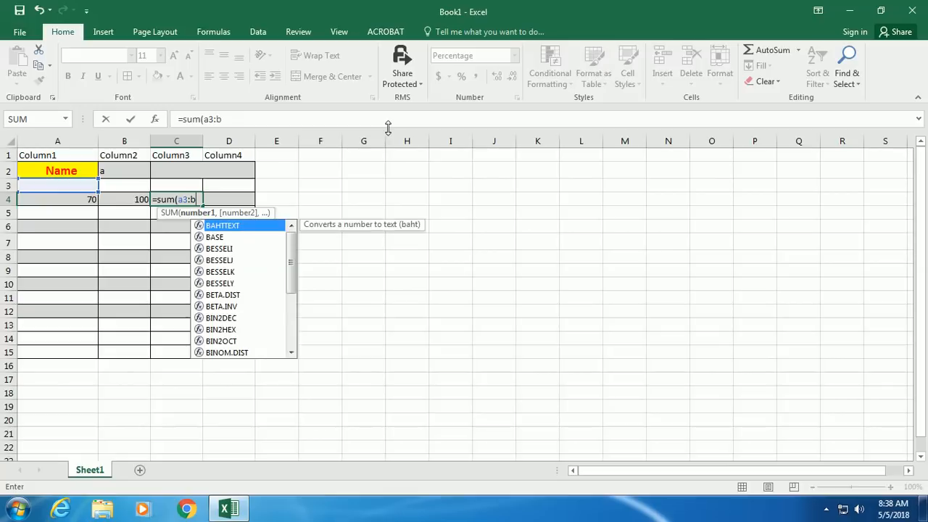
{"action": "type", "text": "3)"}
{"action": "key", "text": "Return"}
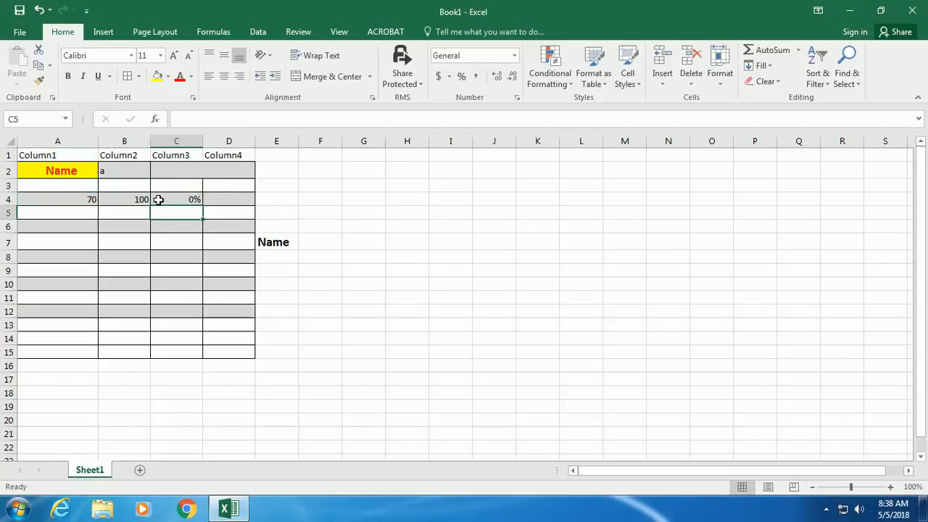
- Copy D4's formatting onto C4 and review C4's formula
{"action": "left_click", "coordinate": [232, 197]}
{"action": "left_click", "coordinate": [39, 80]}
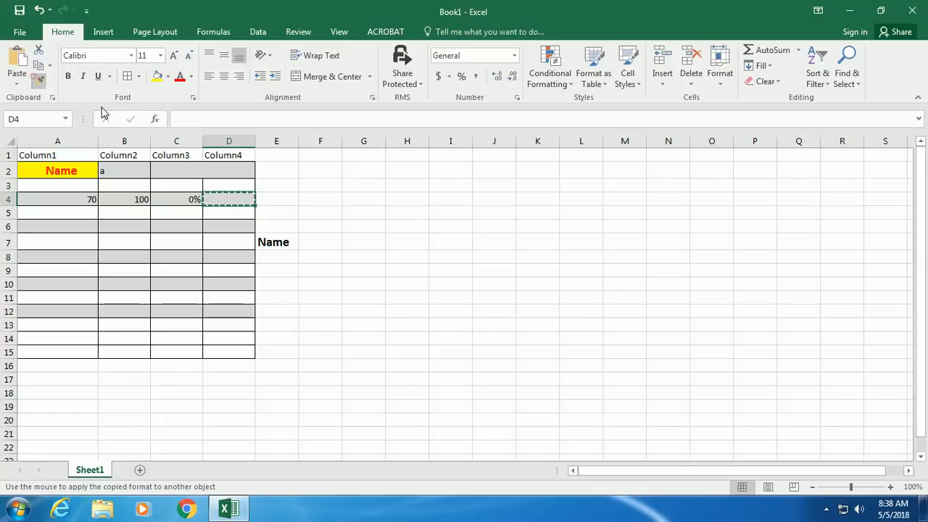
{"action": "left_click", "coordinate": [188, 200]}
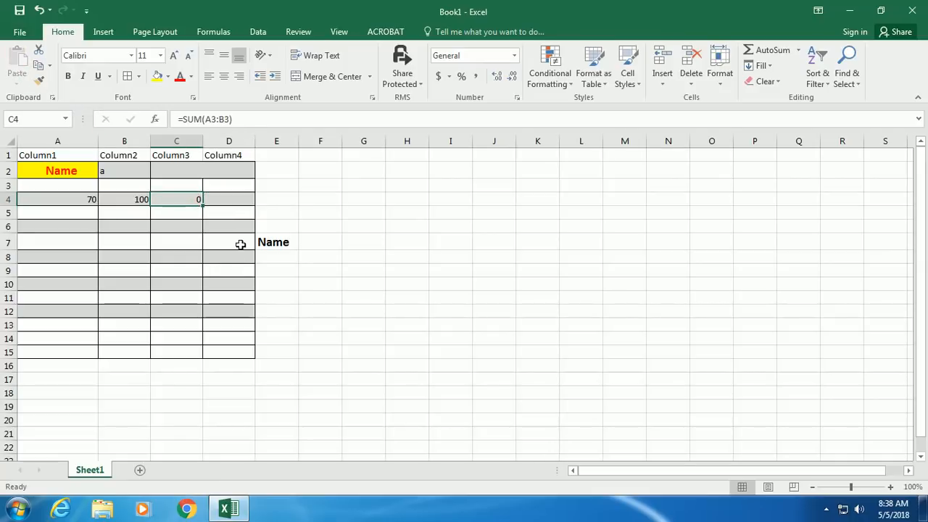
{"action": "left_click", "coordinate": [239, 119]}
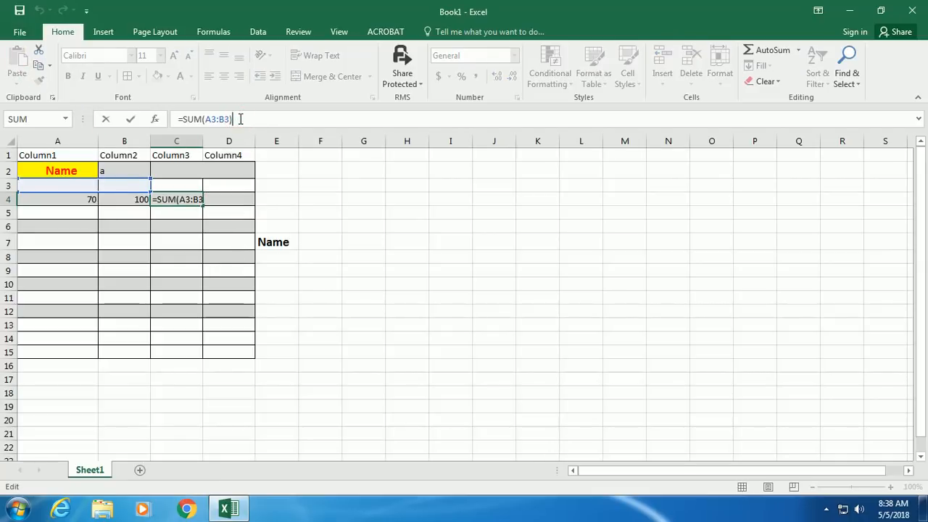
{"action": "key", "text": "Return"}
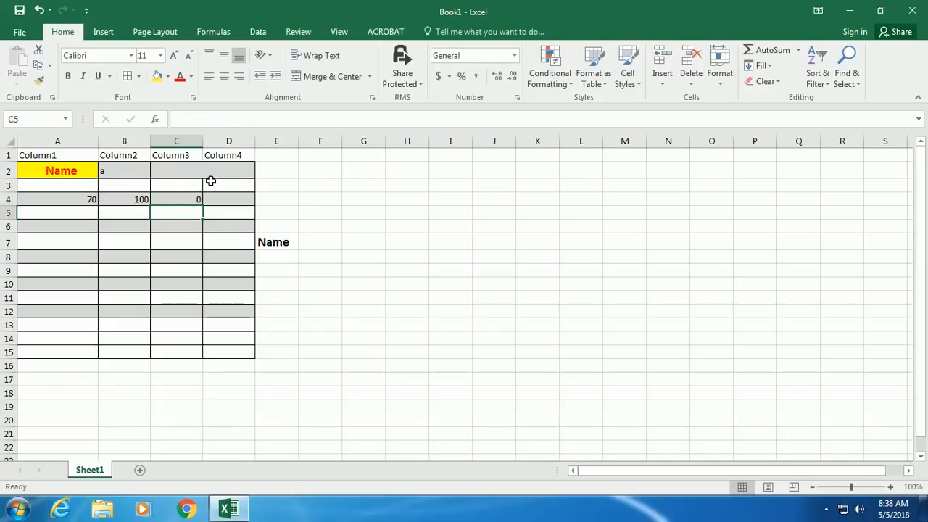
{"action": "left_click", "coordinate": [184, 197]}
{"action": "left_click", "coordinate": [216, 197]}
{"action": "left_click", "coordinate": [201, 197]}
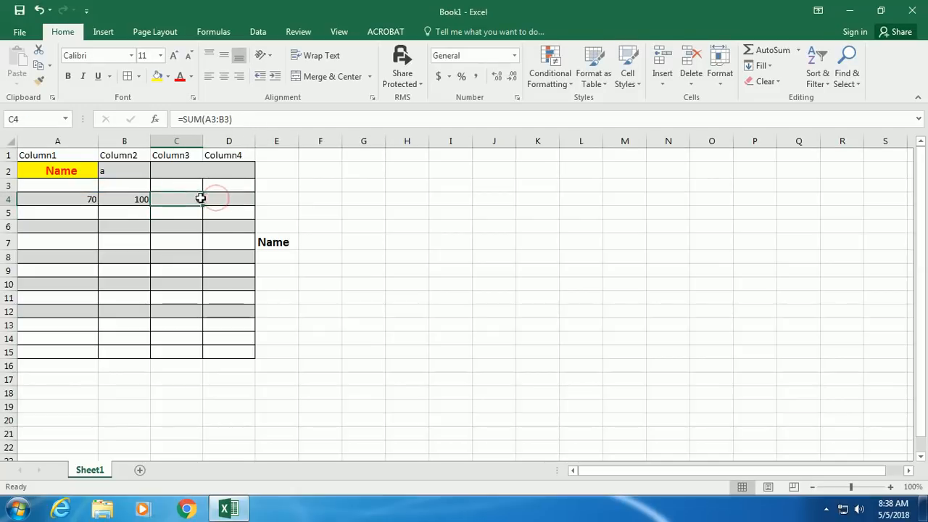
{"action": "left_click", "coordinate": [217, 200]}
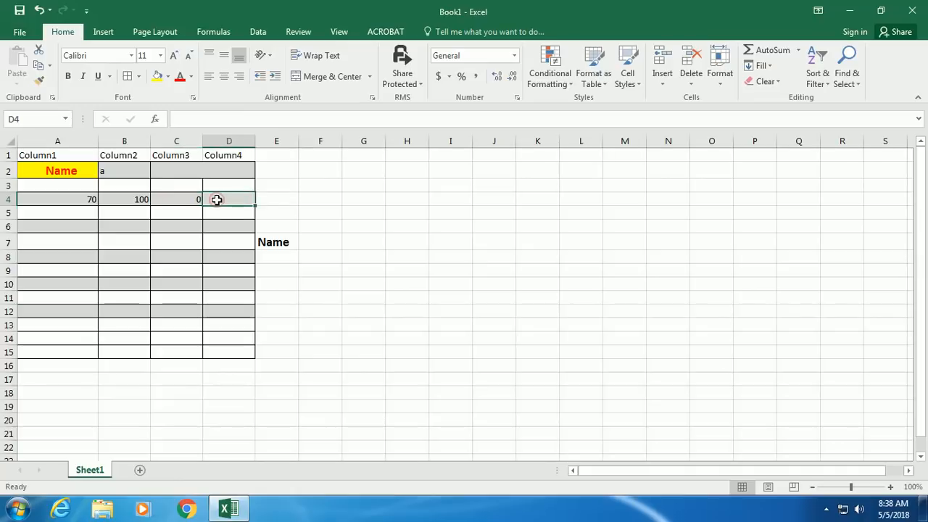
- Clear the half-typed =su entry and its #NAME? error from D4
{"action": "type", "text": "="}
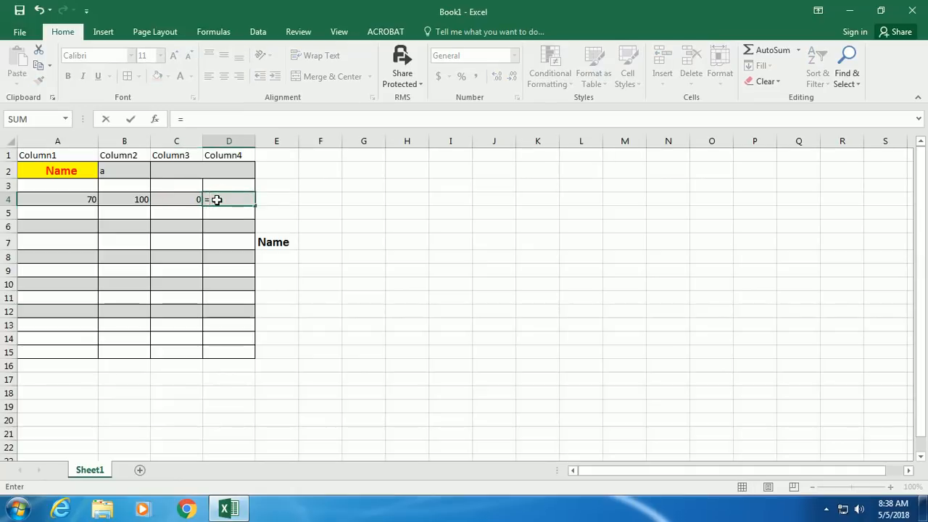
{"action": "type", "text": "su"}
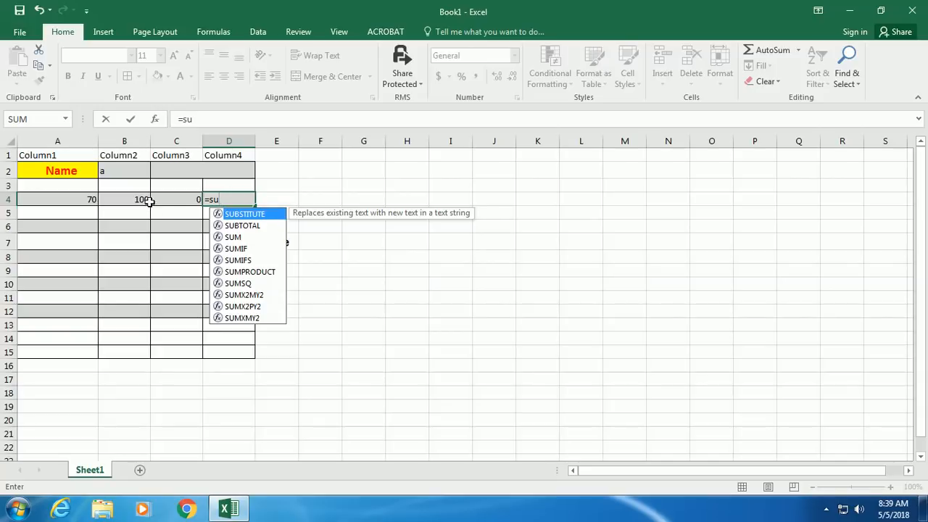
{"action": "left_click", "coordinate": [178, 198]}
{"action": "left_click", "coordinate": [215, 199]}
{"action": "key", "text": "Delete"}
- Edit C4's formula to =SUM(A4:B4) so it shows 170
{"action": "left_click", "coordinate": [192, 198]}
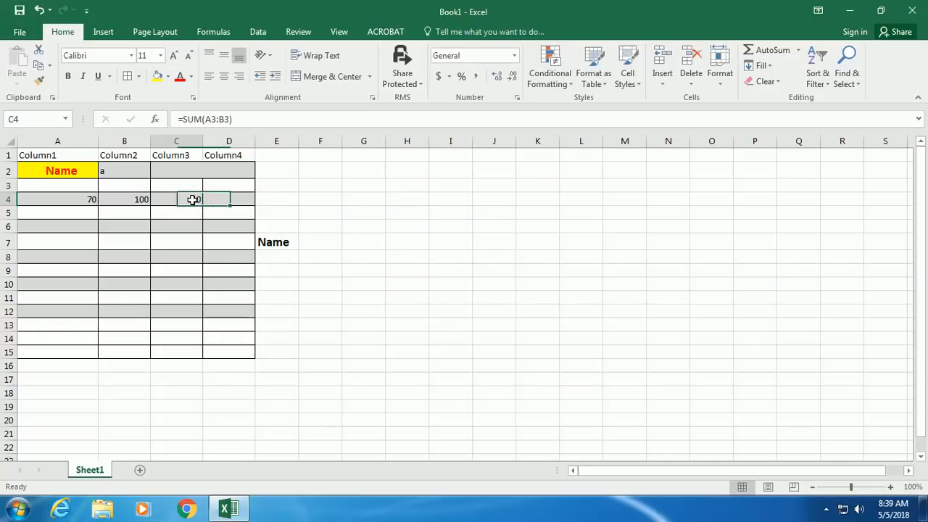
{"action": "left_click", "coordinate": [209, 118]}
{"action": "key", "text": "BackSpace"}
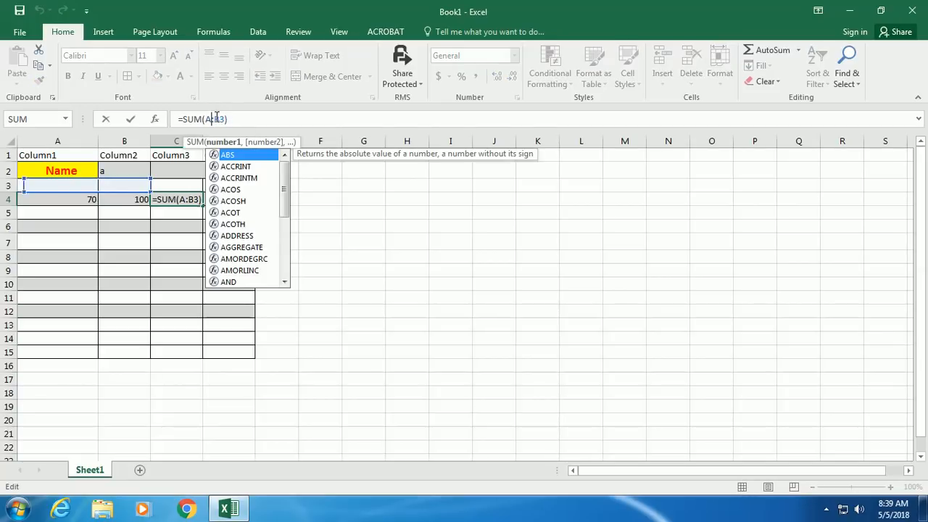
{"action": "type", "text": "4"}
{"action": "left_click", "coordinate": [229, 118]}
{"action": "key", "text": "BackSpace"}
{"action": "type", "text": "4)"}
{"action": "left_click", "coordinate": [249, 120]}
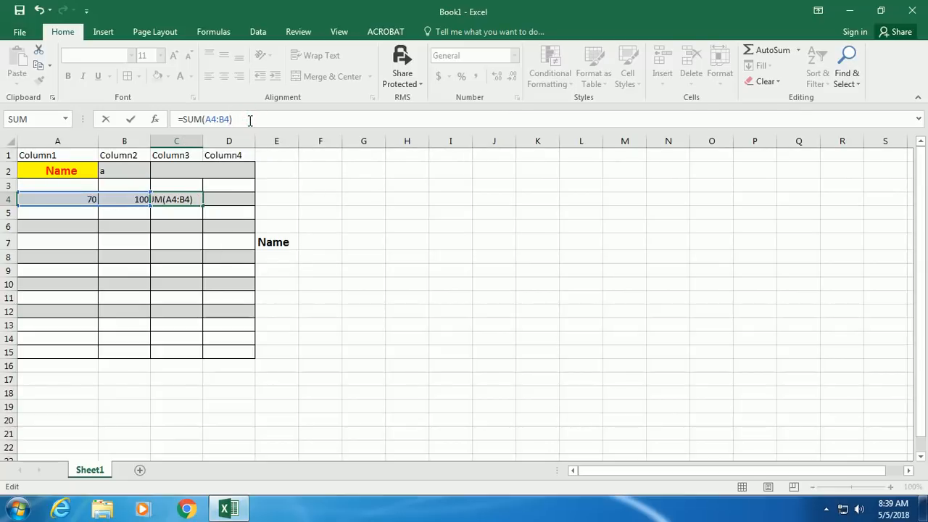
{"action": "key", "text": "Return"}
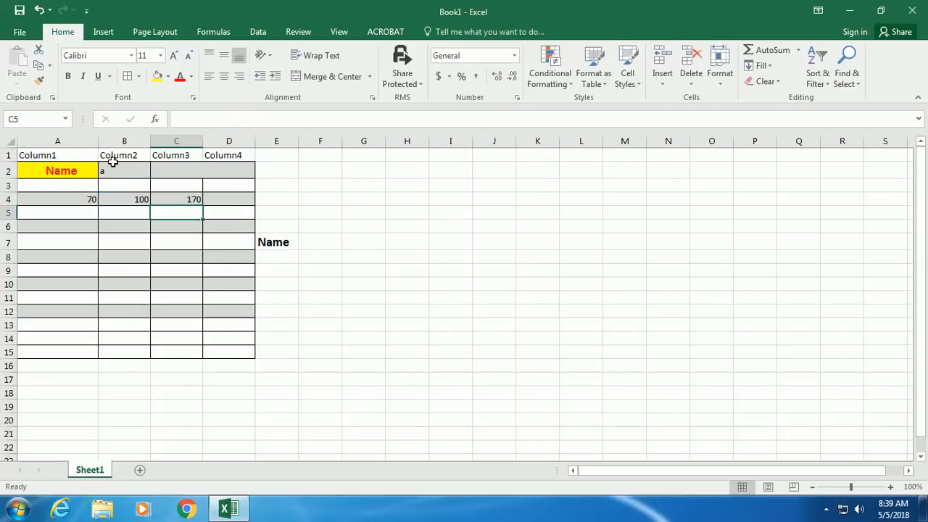
{"action": "left_click", "coordinate": [222, 198]}
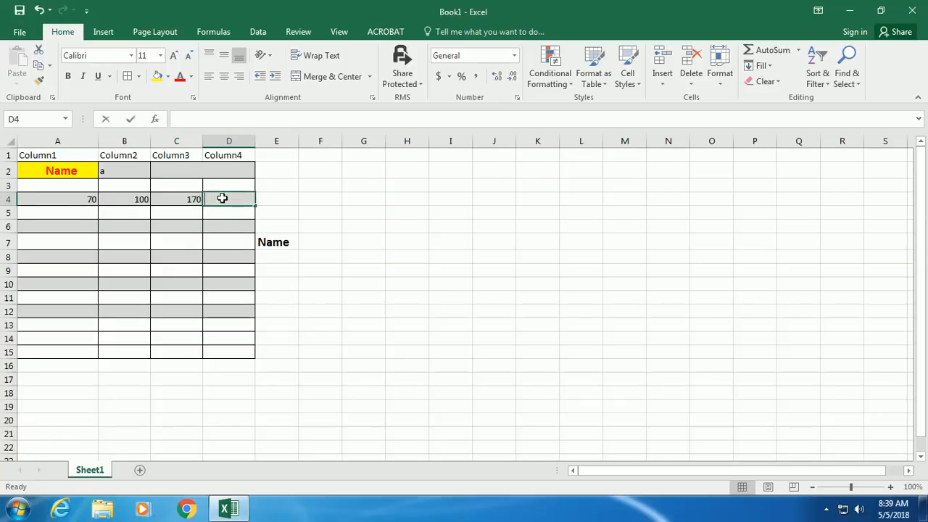
- Enter =MIN(A4:B4) in D4 so it shows 70
{"action": "type", "text": "="}
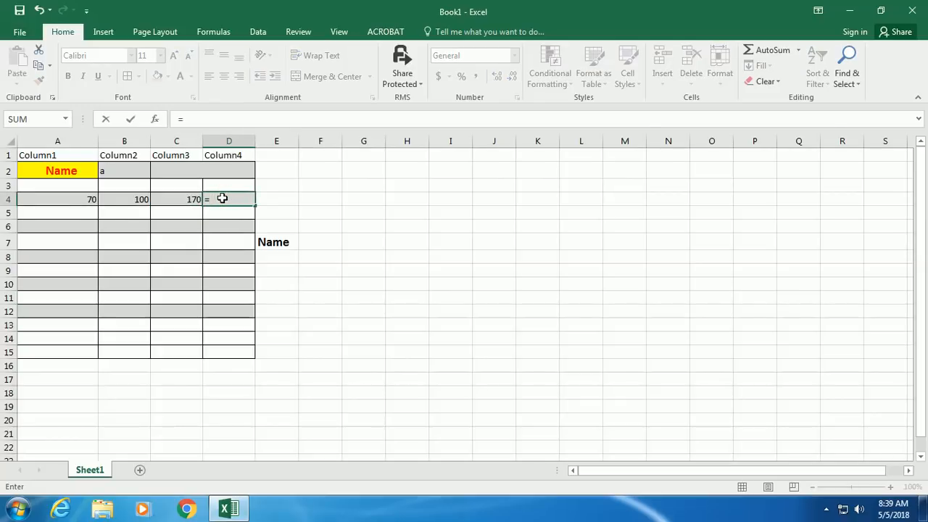
{"action": "type", "text": "min"}
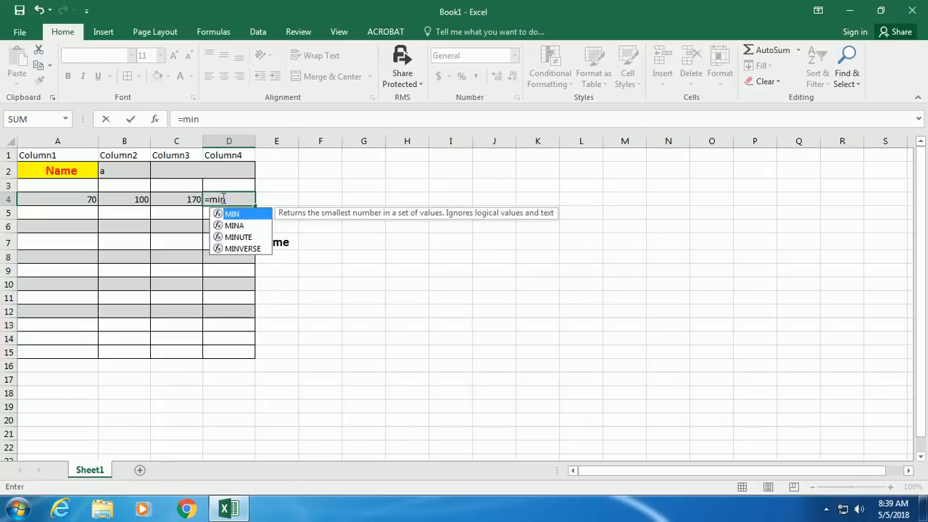
{"action": "type", "text": "("}
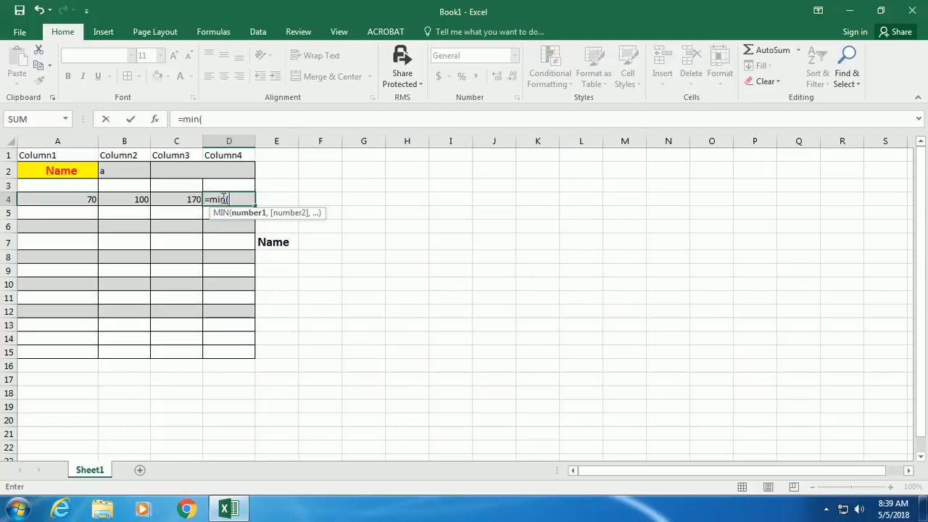
{"action": "type", "text": "a"}
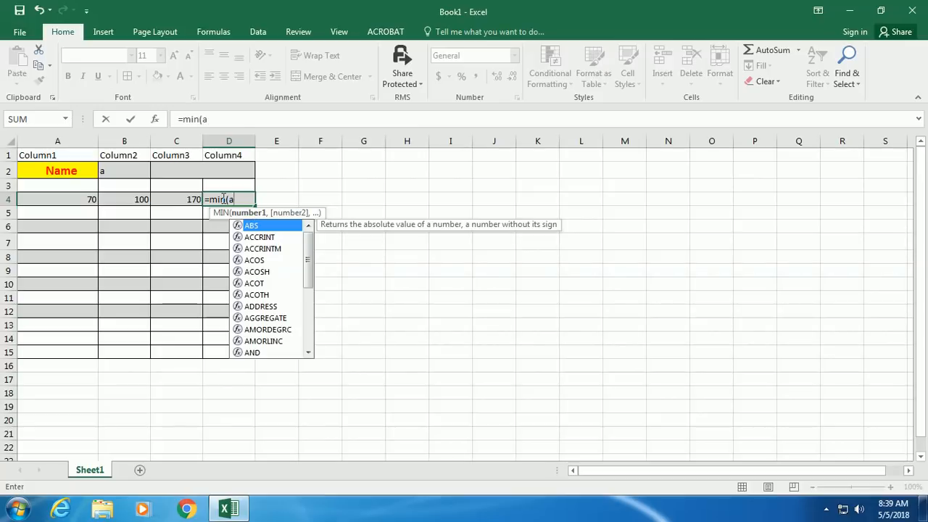
{"action": "type", "text": "4"}
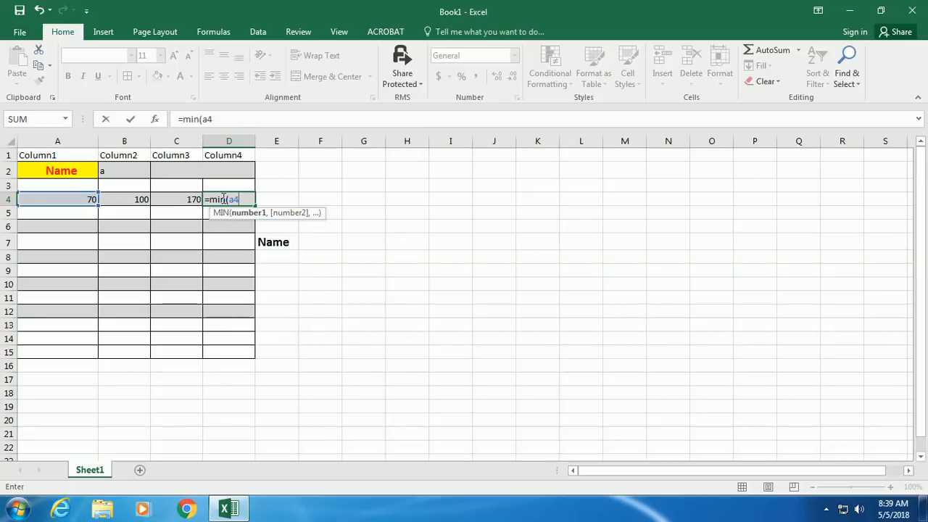
{"action": "type", "text": ":b4)"}
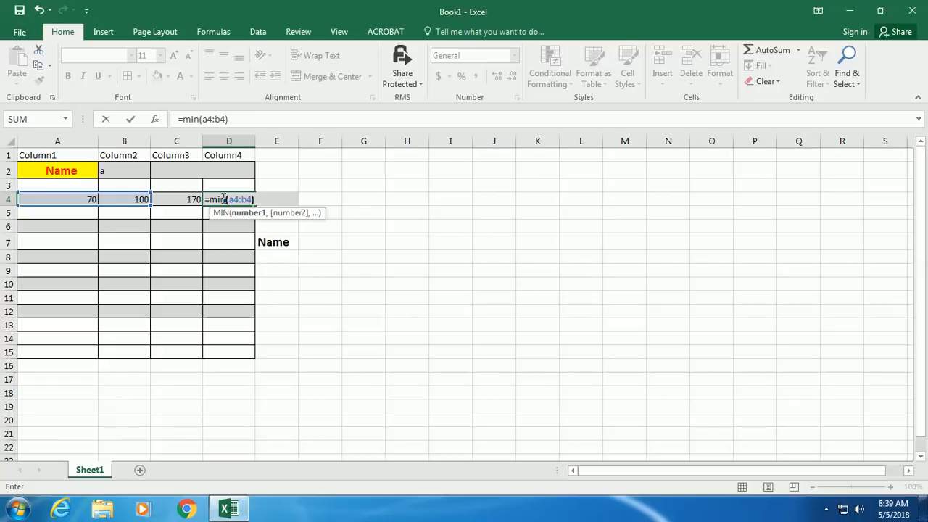
{"action": "key", "text": "Return"}
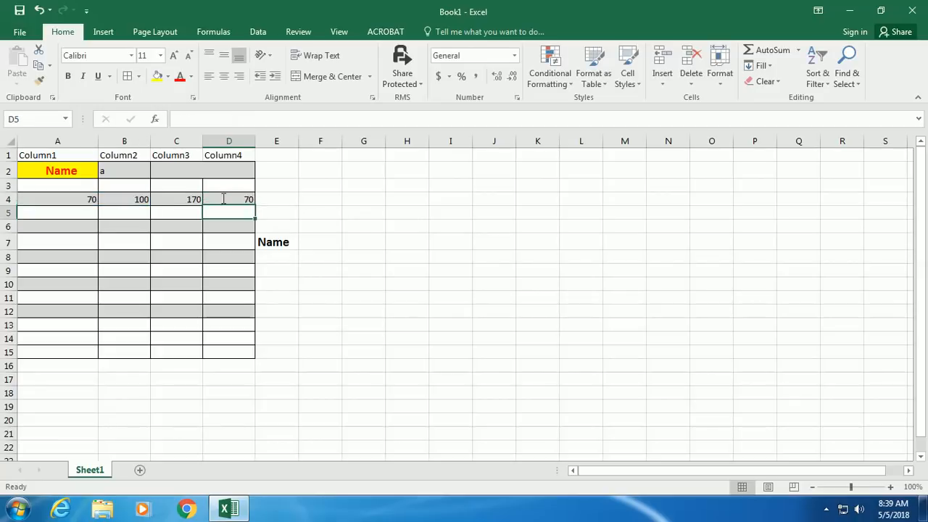
{"action": "left_click", "coordinate": [259, 199]}
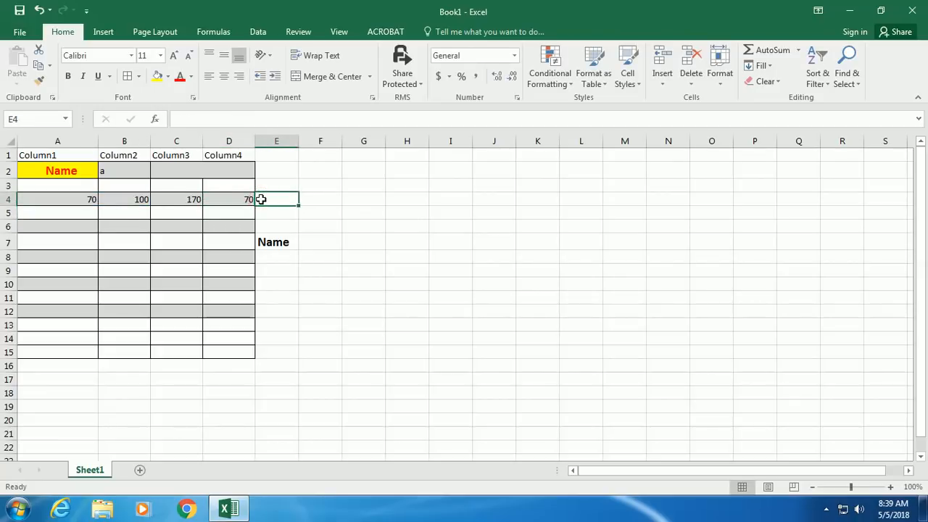
- Enter =MAX(A4:B4) in E4 so it shows 100
{"action": "type", "text": "="}
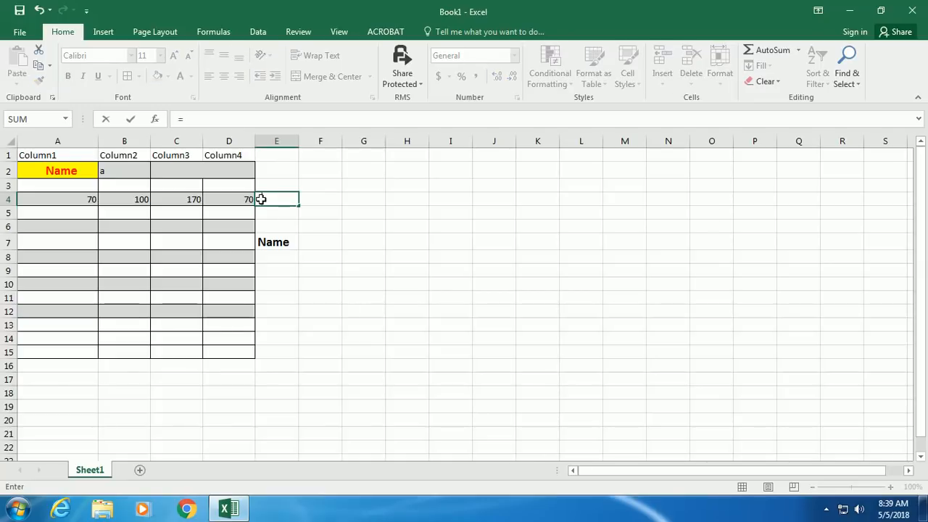
{"action": "type", "text": "max"}
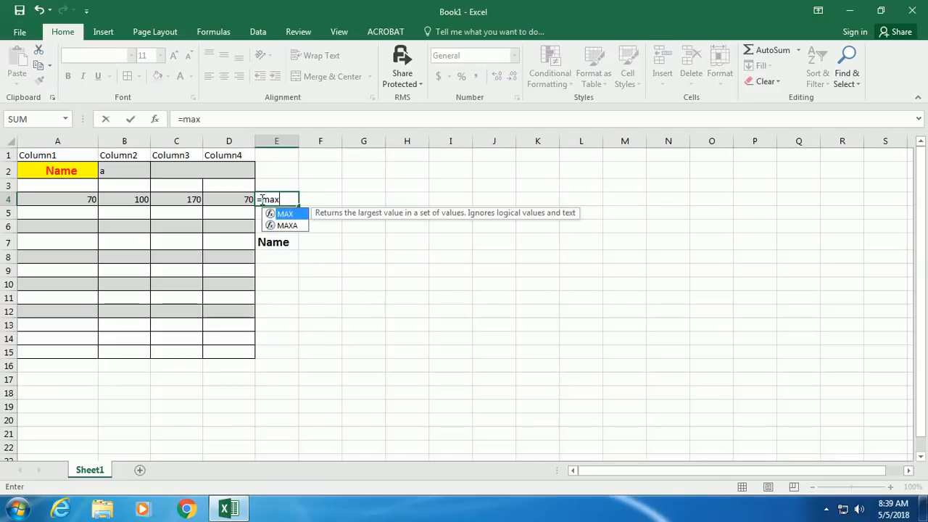
{"action": "type", "text": "("}
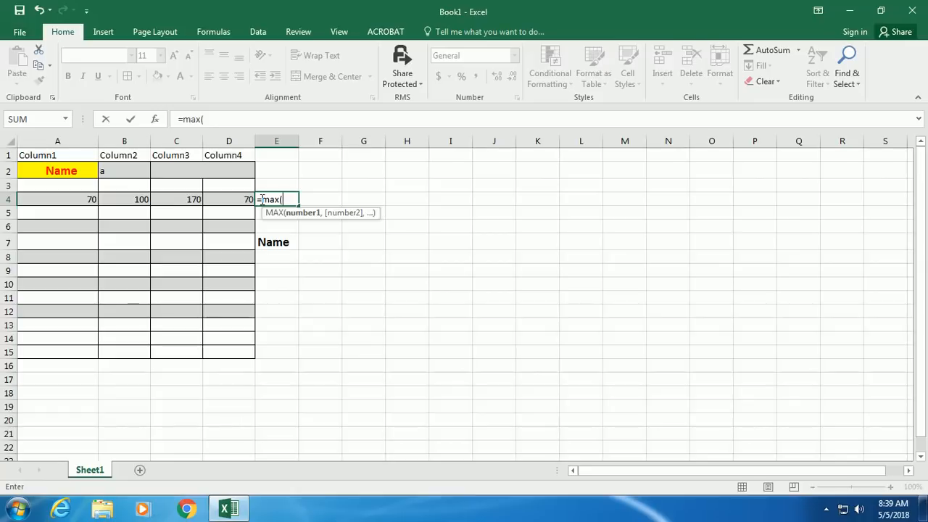
{"action": "type", "text": "a4"}
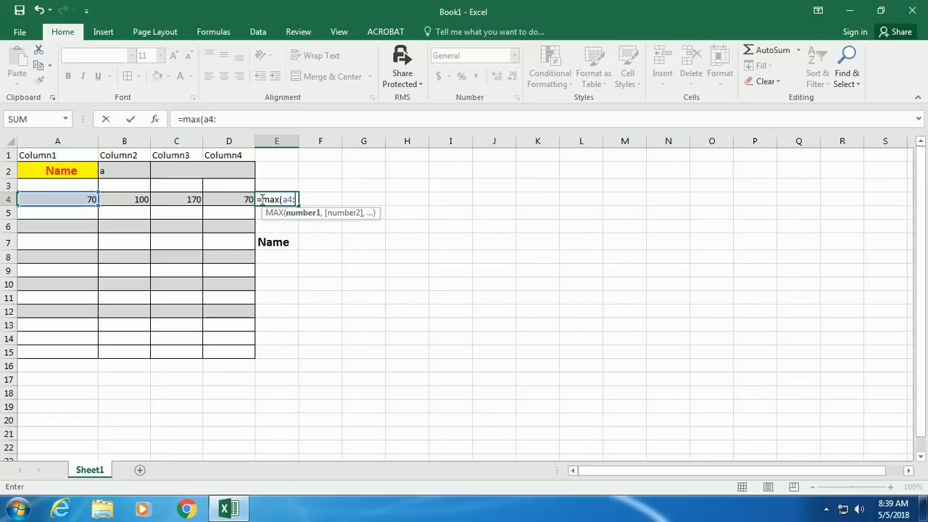
{"action": "type", "text": ":b"}
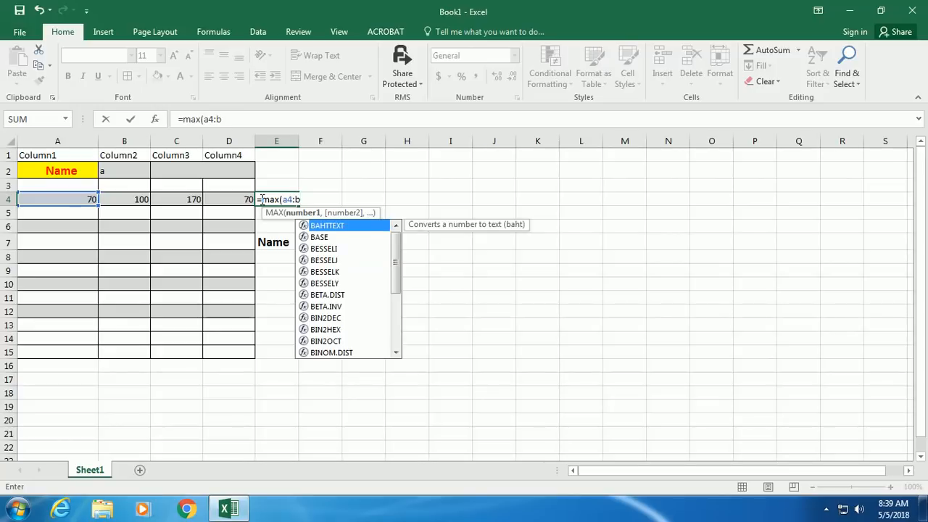
{"action": "type", "text": "4"}
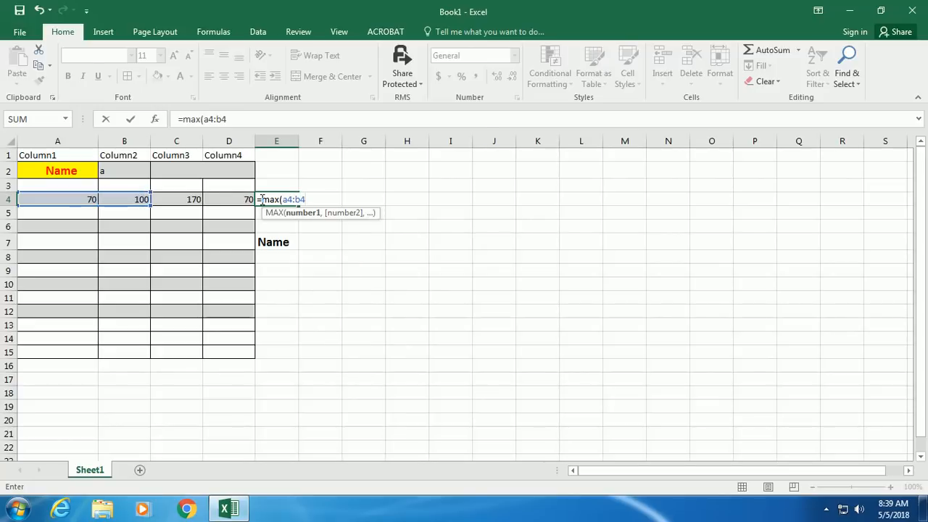
{"action": "type", "text": ")"}
{"action": "key", "text": "Return"}
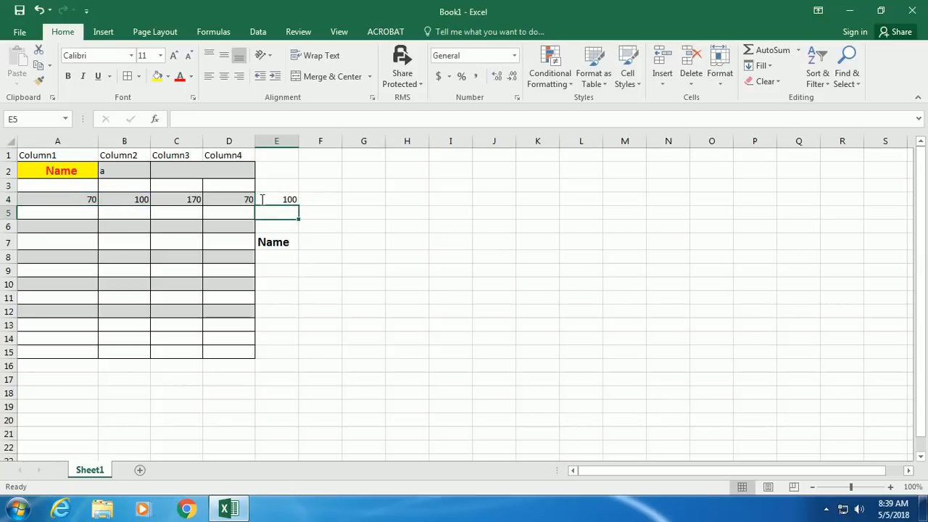
{"action": "left_click", "coordinate": [329, 199]}
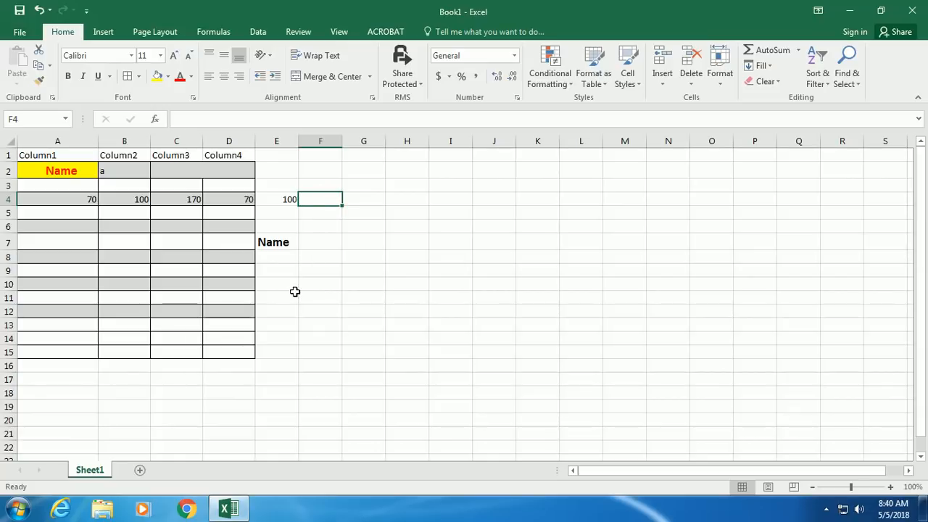
- Enter =COUNT(A4:B4) in F4, returning 2
{"action": "type", "text": "="}
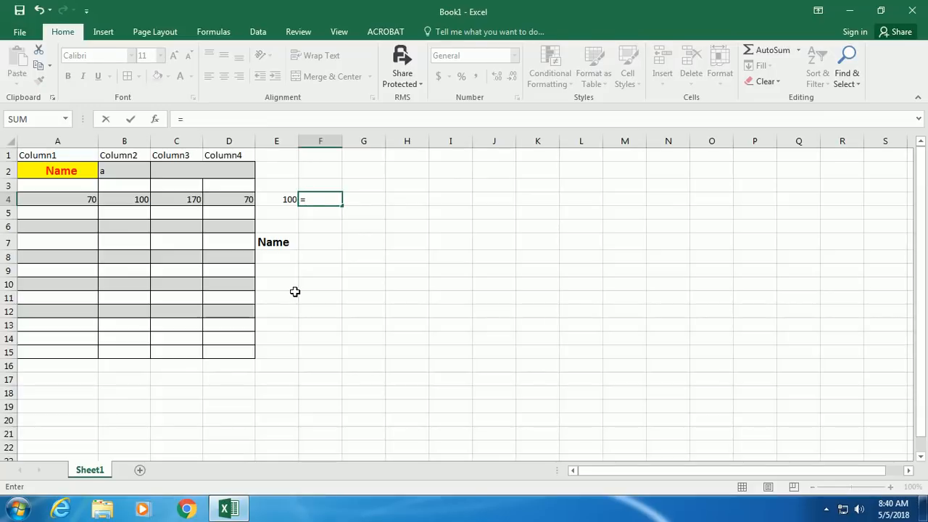
{"action": "type", "text": "coun"}
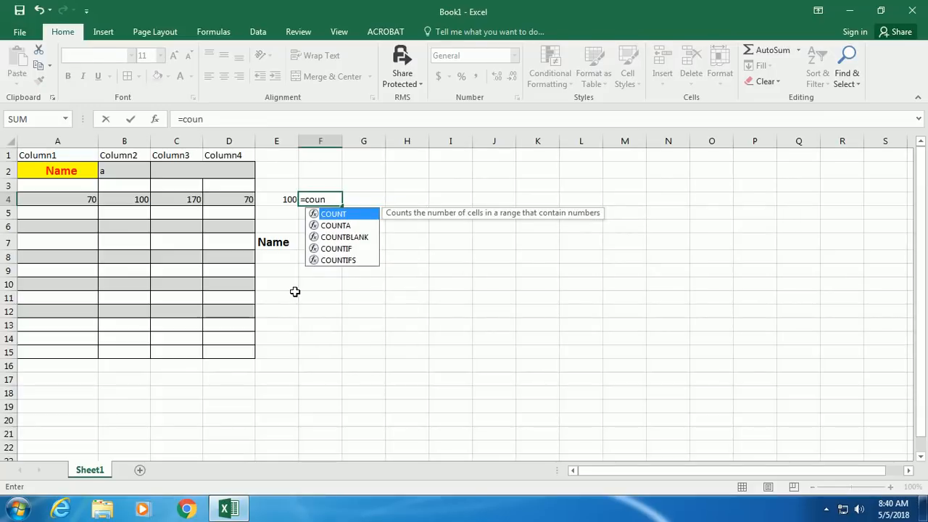
{"action": "type", "text": "t("}
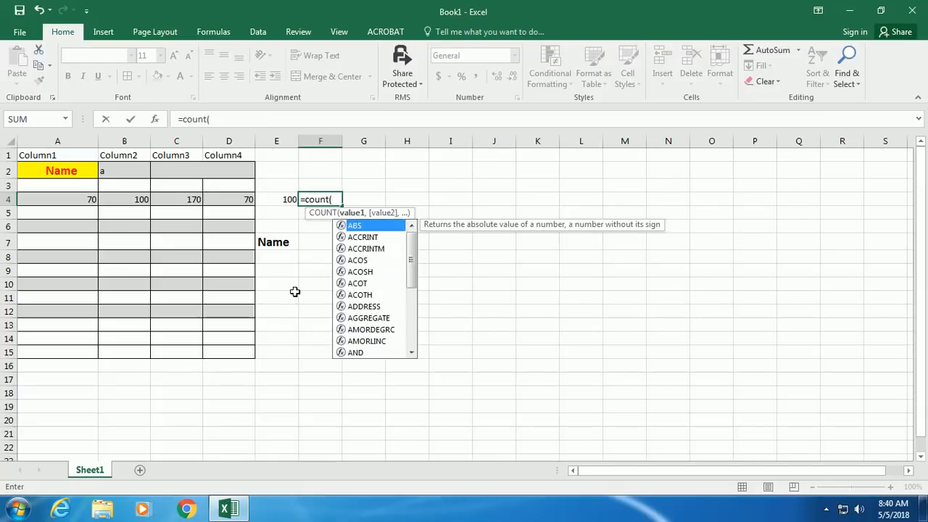
{"action": "type", "text": "a4:b4)"}
{"action": "key", "text": "Return"}
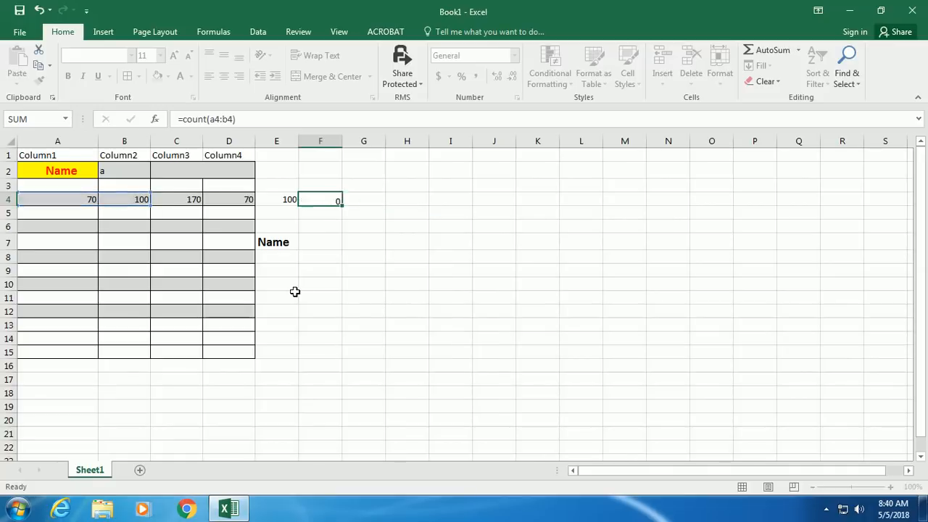
{"action": "left_click", "coordinate": [364, 198]}
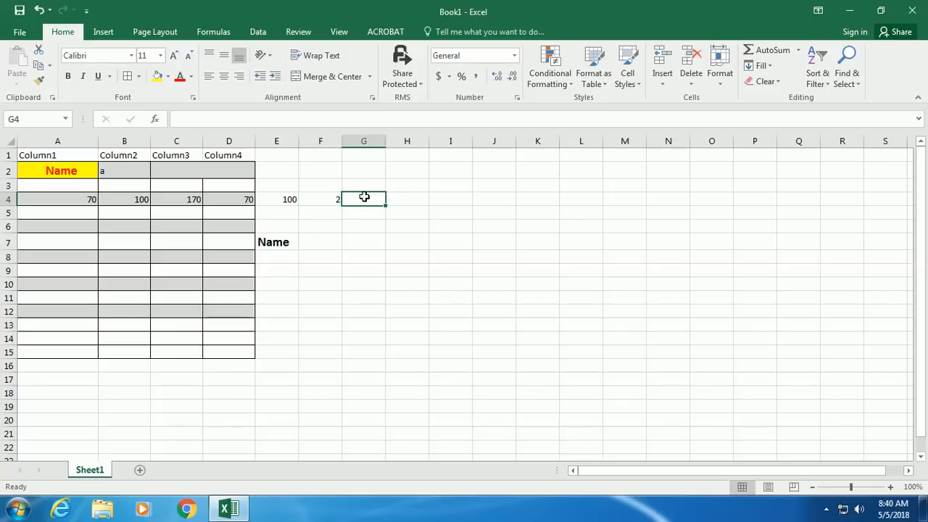
- Enter =AVERAGE(A4:B4) in G4, correcting the mistyped range, so it shows 85
{"action": "type", "text": "="}
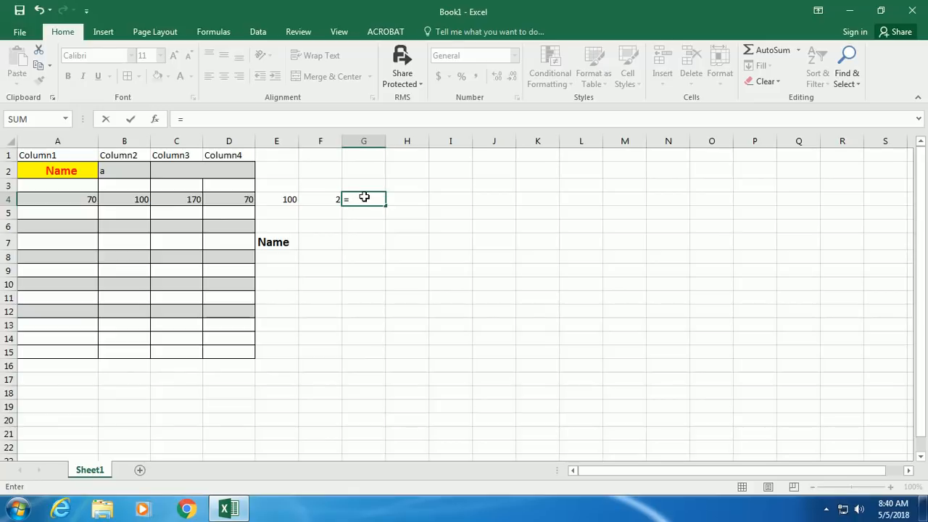
{"action": "type", "text": "averA"}
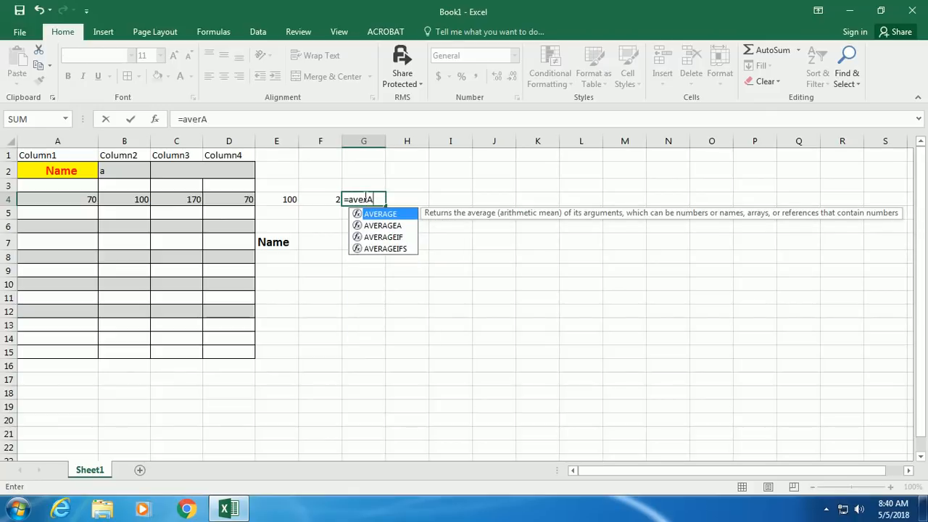
{"action": "key", "text": "Escape"}
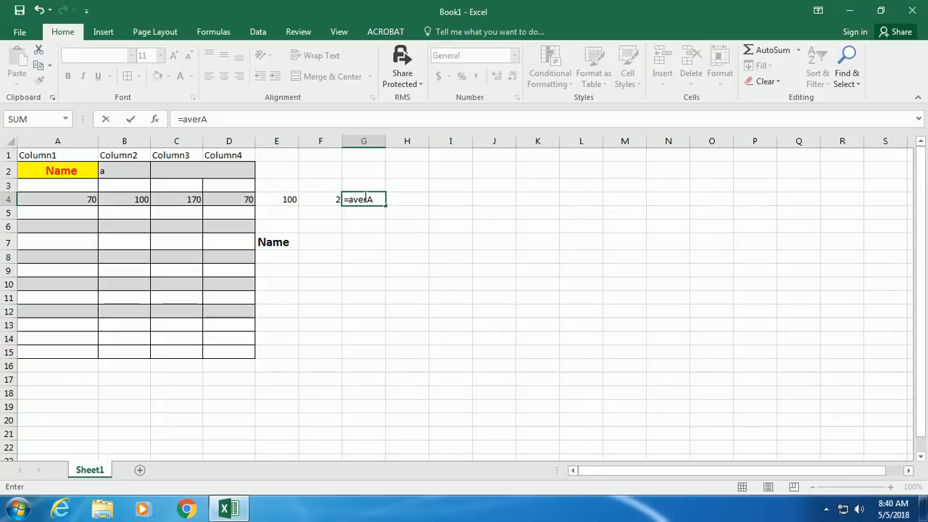
{"action": "type", "text": "ge"}
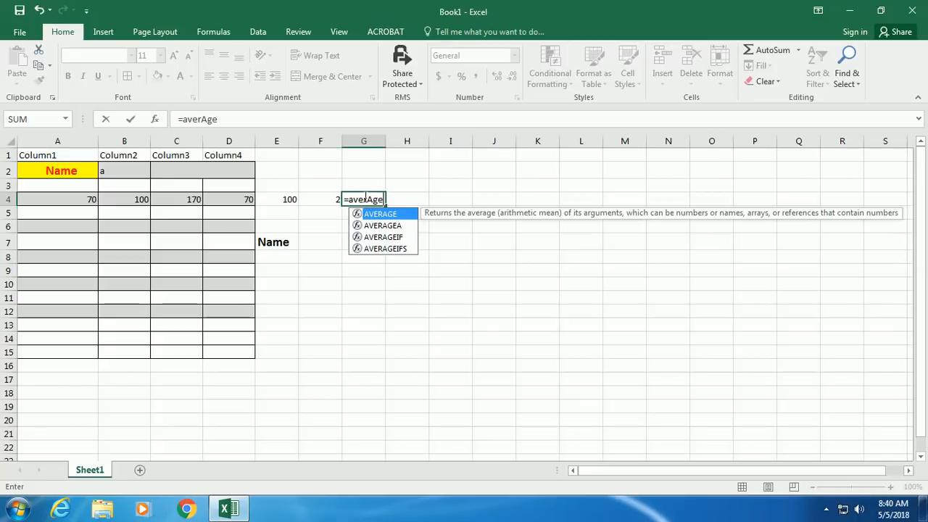
{"action": "type", "text": "(b4"}
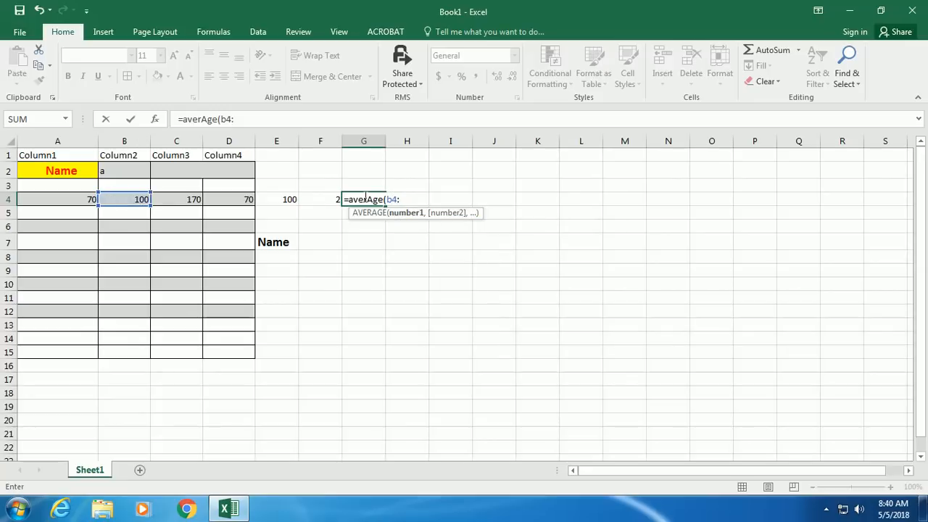
{"action": "type", "text": ":"}
{"action": "key", "text": "BackSpace"}
{"action": "key", "text": "BackSpace"}
{"action": "key", "text": "BackSpace"}
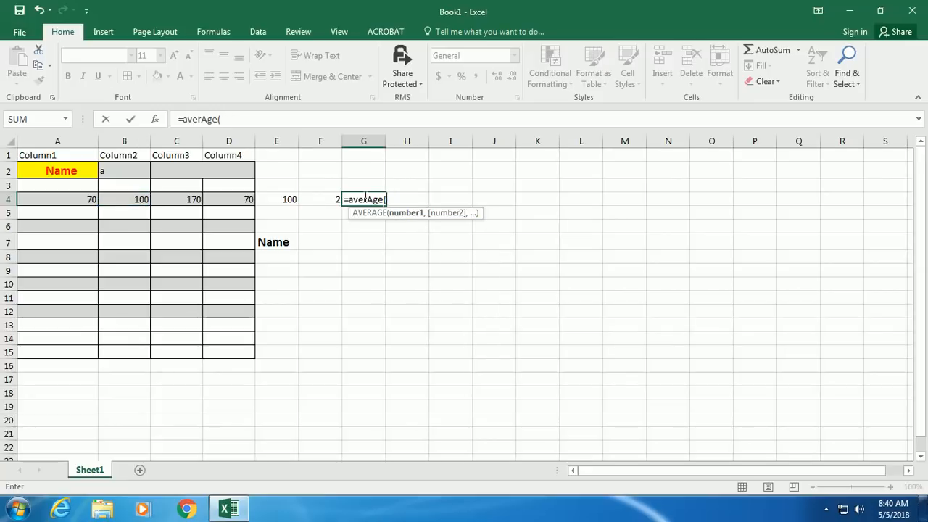
{"action": "type", "text": "a4:b4"}
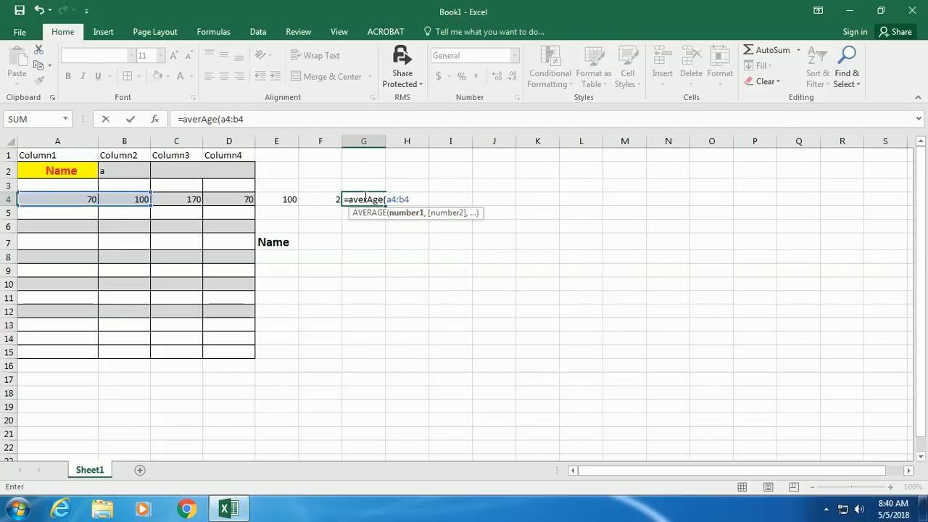
{"action": "type", "text": ")"}
{"action": "key", "text": "Return"}
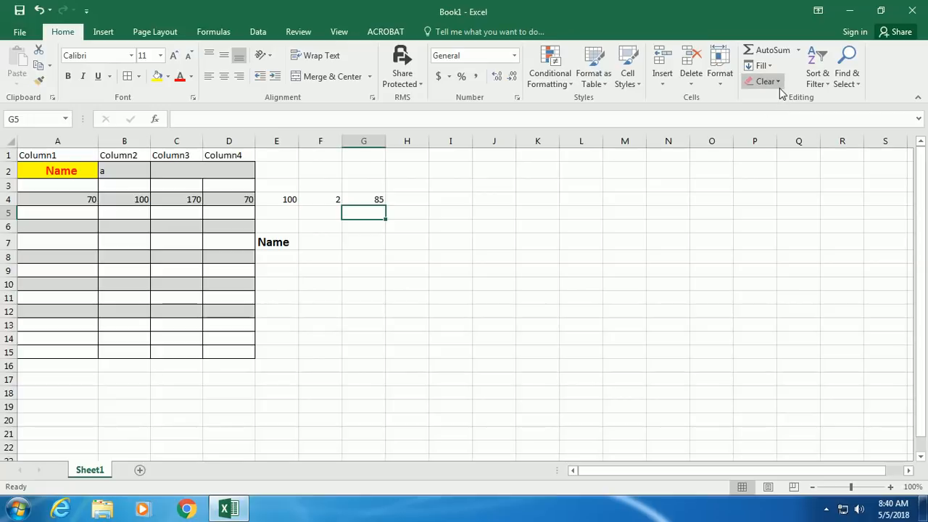
- Turn on filtering for the table A1:D13
{"action": "left_click", "coordinate": [235, 201]}
{"action": "left_click_drag", "start_coordinate": [197, 201], "coordinate": [371, 201]}
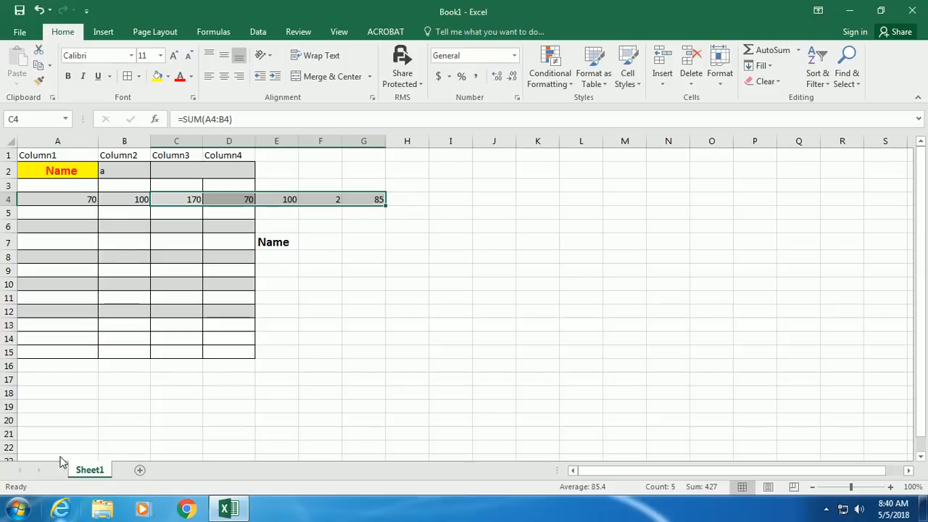
{"action": "left_click", "coordinate": [117, 250]}
{"action": "left_click_drag", "start_coordinate": [58, 158], "coordinate": [238, 327]}
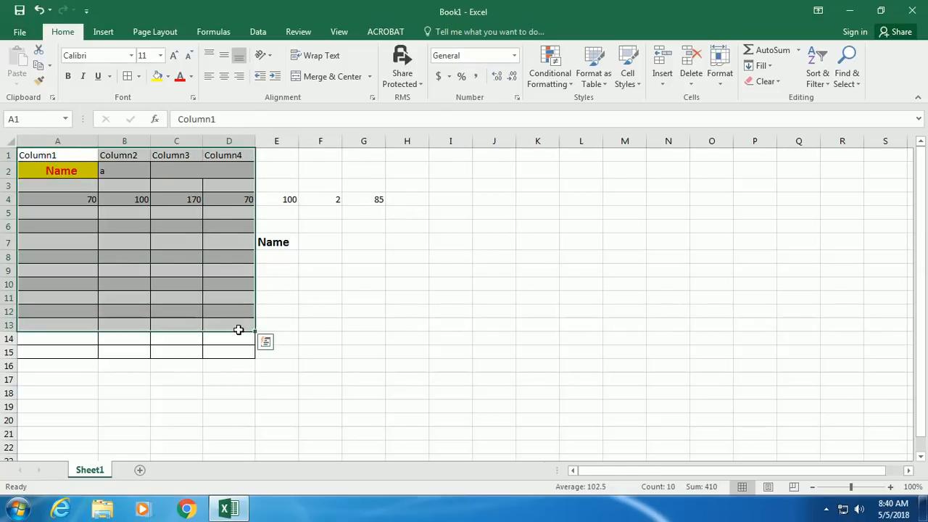
{"action": "left_click", "coordinate": [815, 76]}
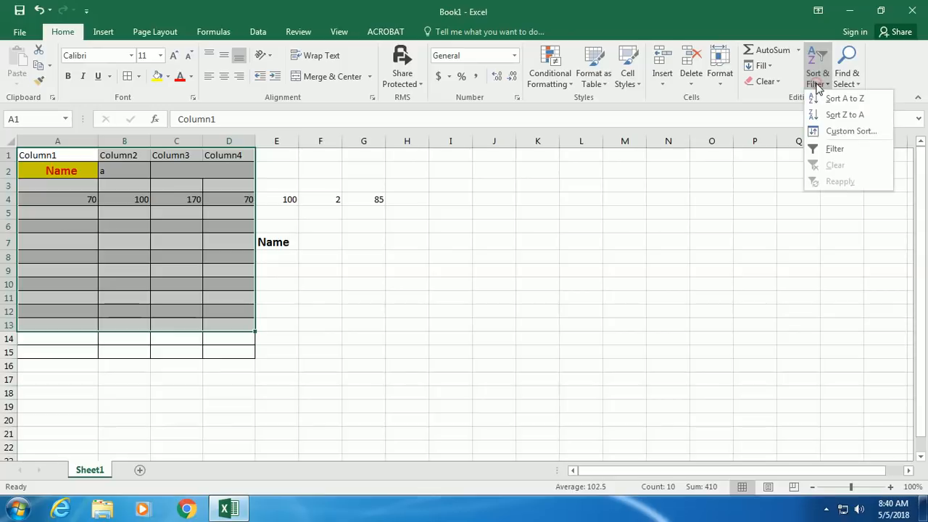
{"action": "left_click", "coordinate": [816, 148]}
- Filter Column2 to rows equal to 100
{"action": "left_click", "coordinate": [290, 186]}
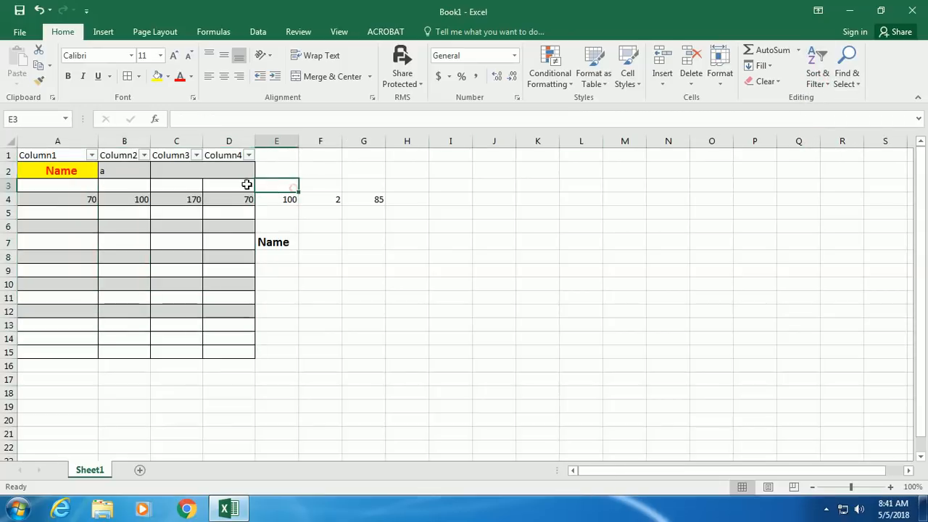
{"action": "left_click", "coordinate": [144, 155]}
{"action": "left_click", "coordinate": [144, 155]}
{"action": "left_click", "coordinate": [144, 155]}
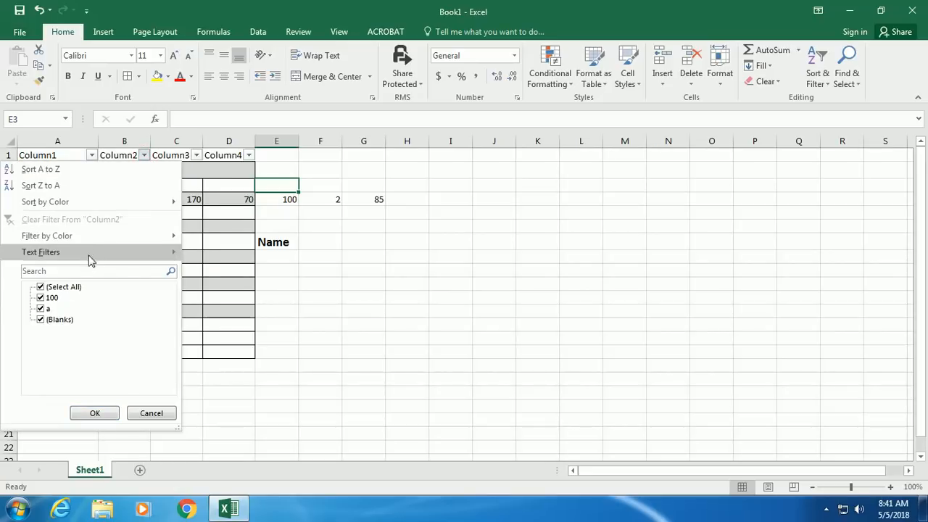
{"action": "mouse_move", "coordinate": [90, 254]}
{"action": "left_click", "coordinate": [207, 253]}
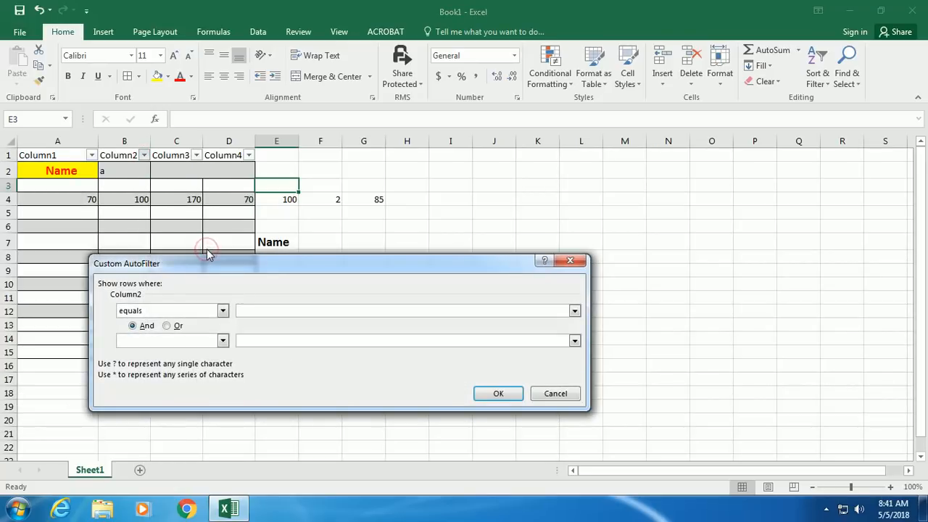
{"action": "type", "text": "100"}
{"action": "left_click", "coordinate": [498, 393]}
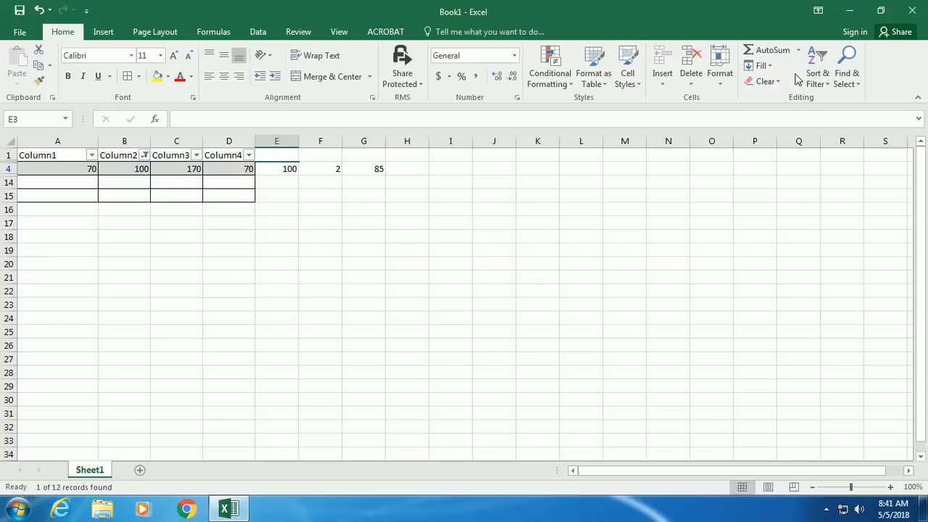
- Clear the empty cell E3, then erase row 4 values A4:E4 and undo it
{"action": "left_click", "coordinate": [767, 81]}
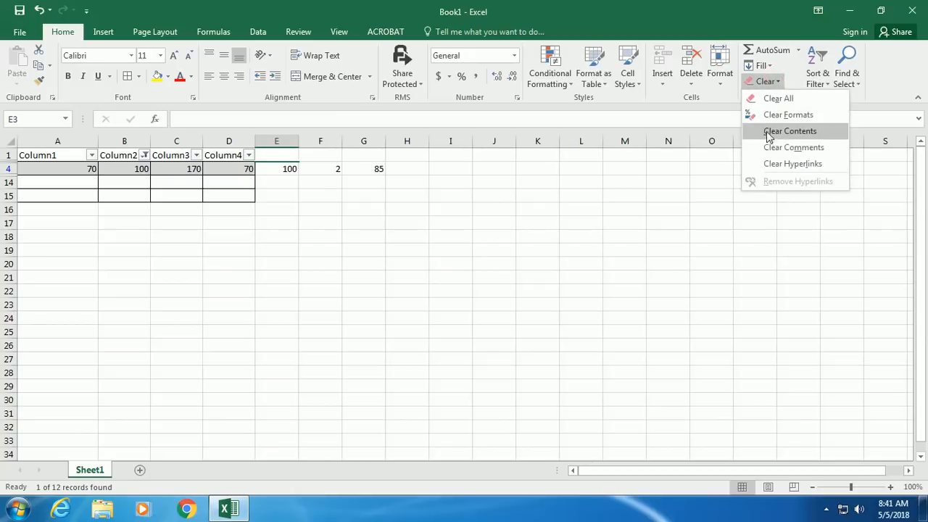
{"action": "left_click", "coordinate": [774, 98]}
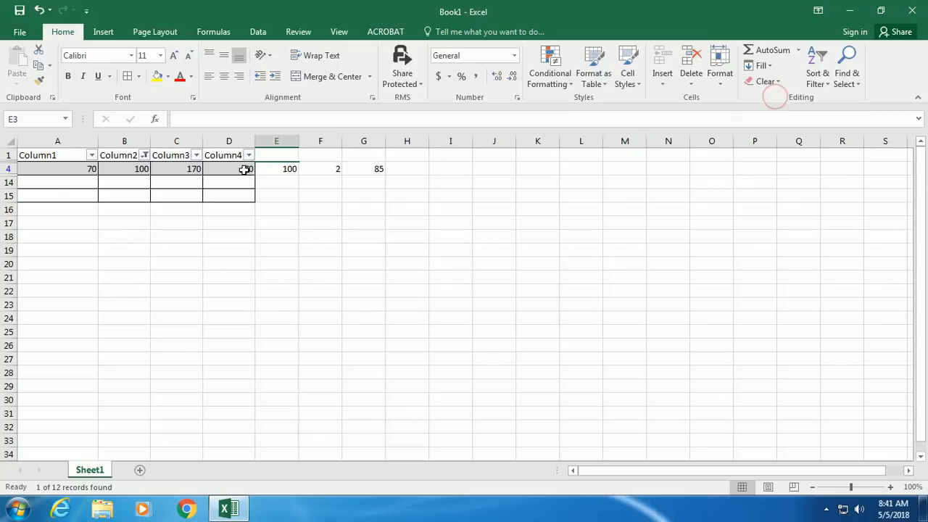
{"action": "left_click_drag", "start_coordinate": [69, 168], "coordinate": [380, 171]}
{"action": "left_click", "coordinate": [767, 81]}
{"action": "left_click", "coordinate": [774, 98]}
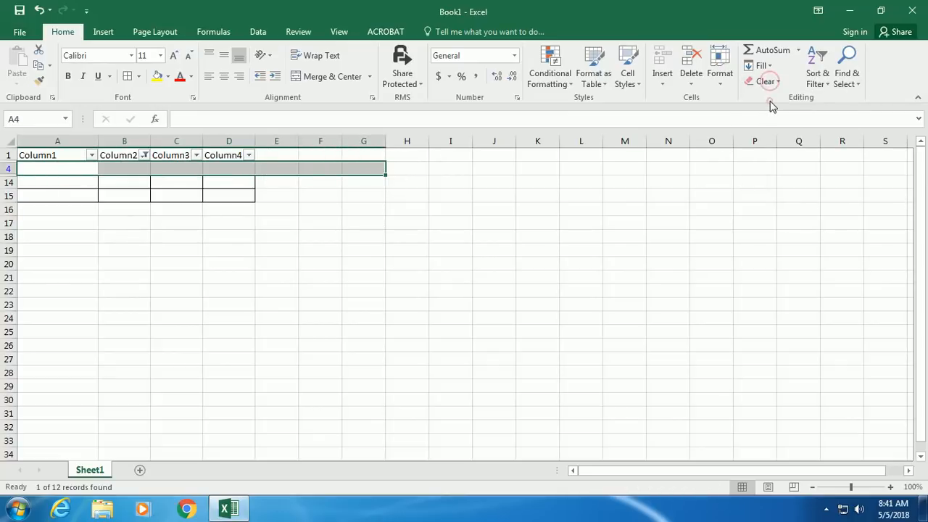
{"action": "key", "text": "ctrl+z"}
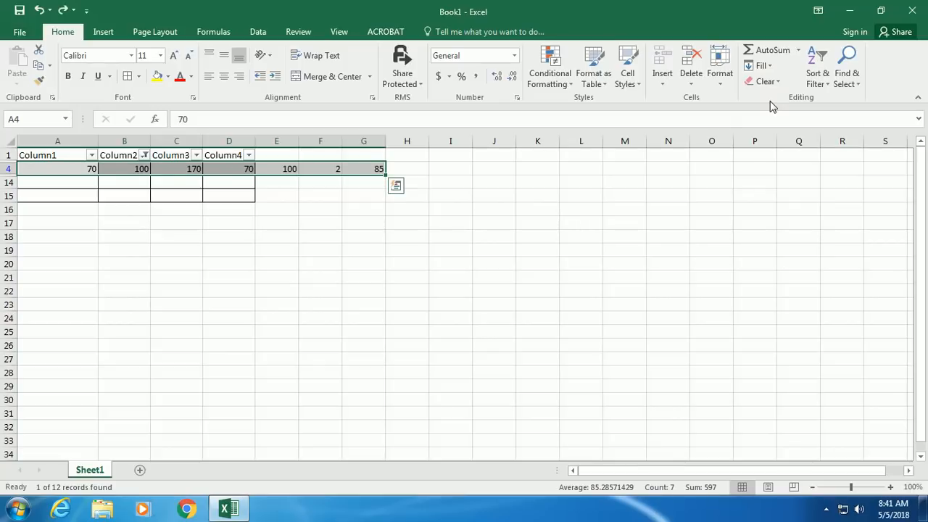
- Clear the formats from row 4, then test Clear Contents on A4:F4 and undo it
{"action": "left_click", "coordinate": [767, 81]}
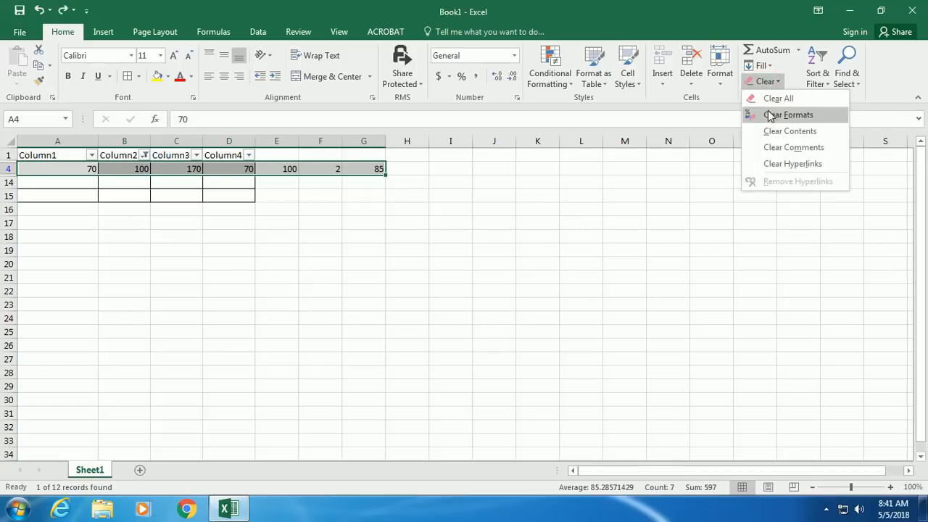
{"action": "left_click", "coordinate": [772, 114]}
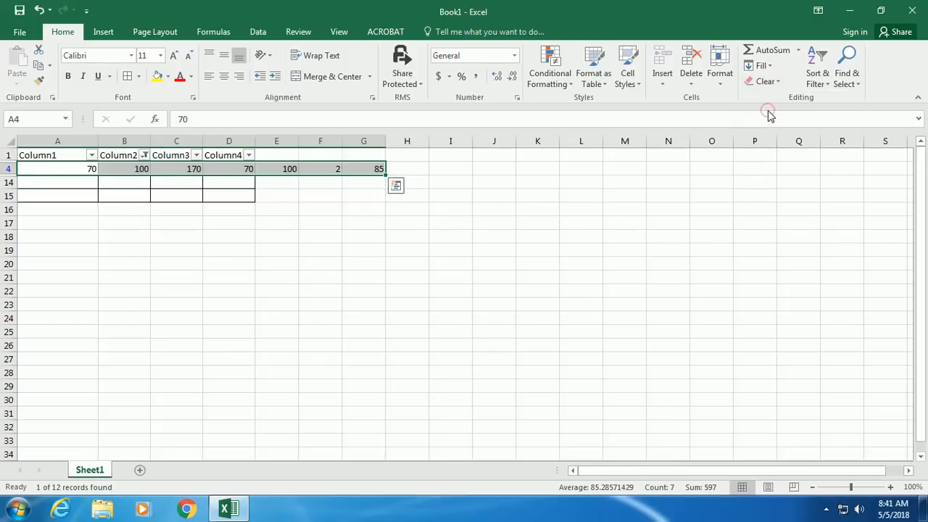
{"action": "left_click", "coordinate": [124, 220]}
{"action": "left_click_drag", "start_coordinate": [75, 167], "coordinate": [365, 168]}
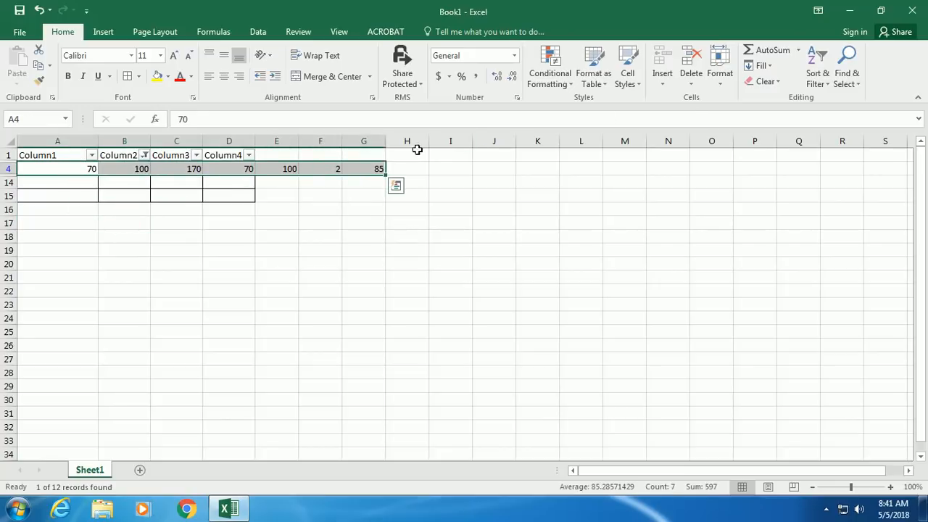
{"action": "left_click", "coordinate": [768, 83]}
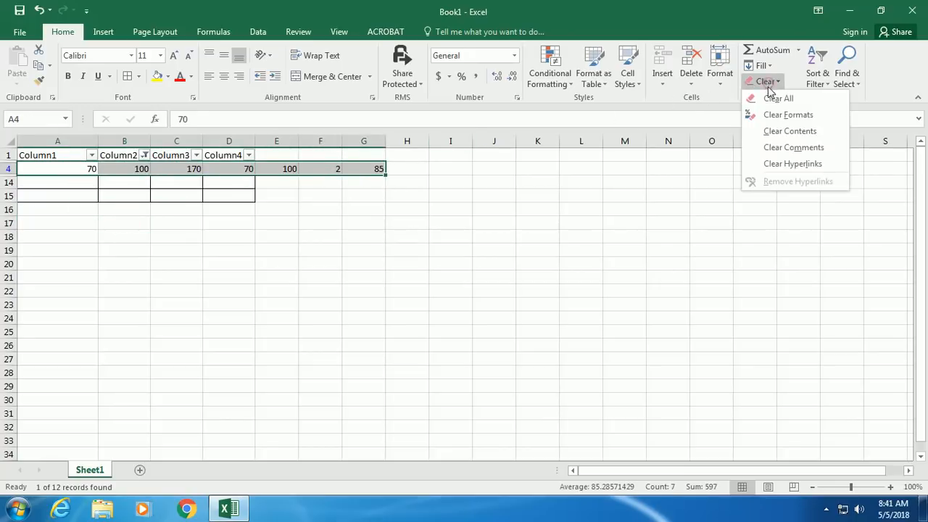
{"action": "left_click", "coordinate": [770, 130]}
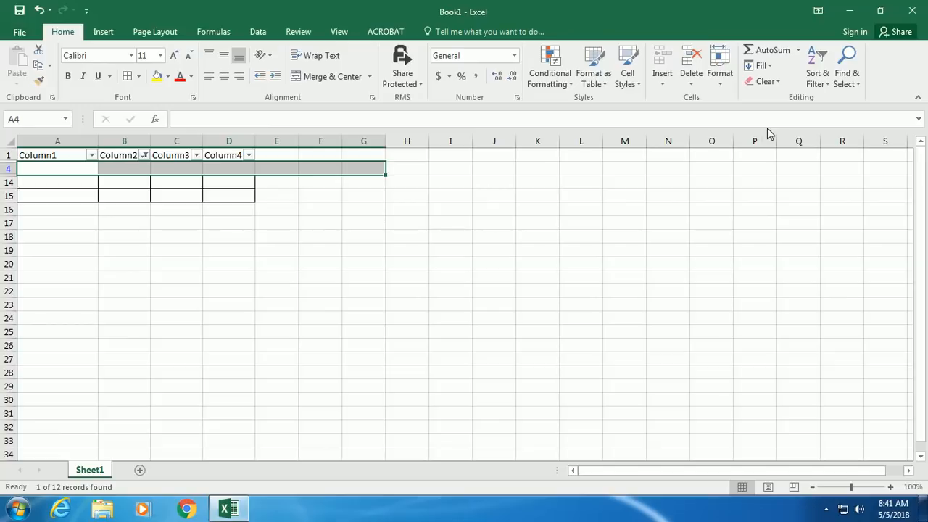
{"action": "key", "text": "ctrl+z"}
{"action": "left_click", "coordinate": [768, 84]}
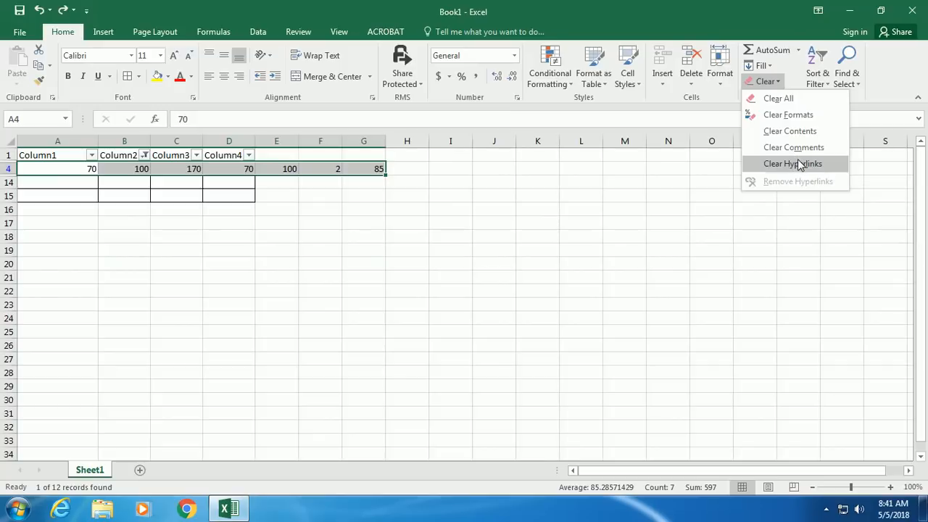
{"action": "left_click", "coordinate": [899, 92]}
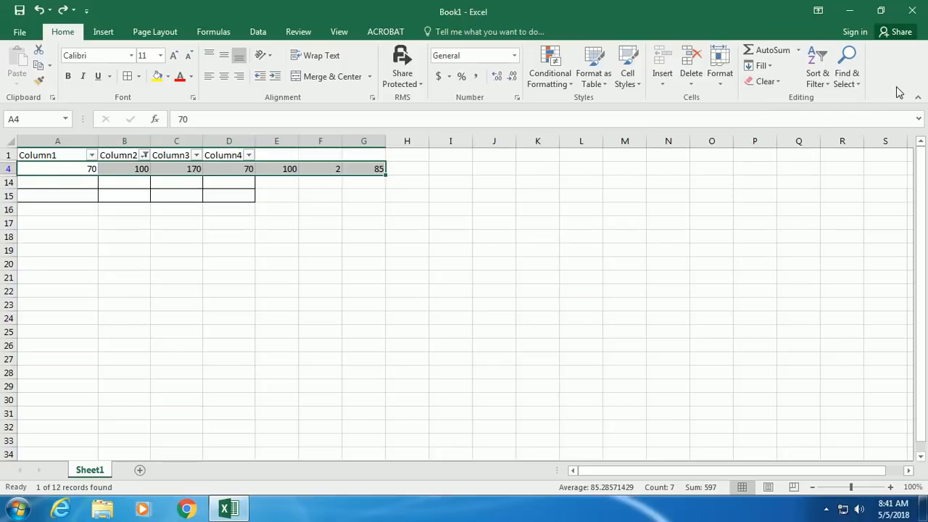